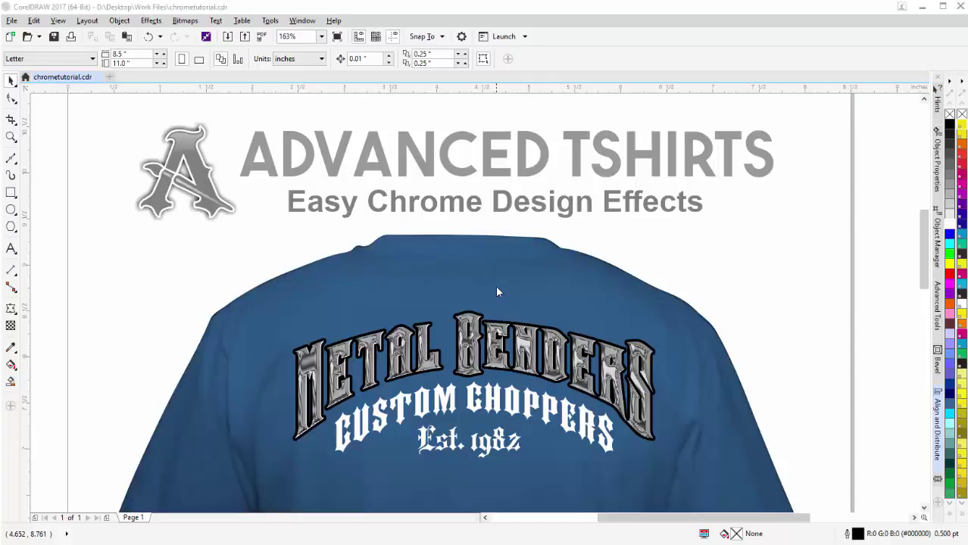
Step: Delete the logo, the "ADVANCED TSHIRTS" title and the "Easy Chrome Design Effects" subtitle above the shirt
{"action": "scroll", "coordinate": [495, 285], "scroll_direction": "down", "scroll_amount": 4}
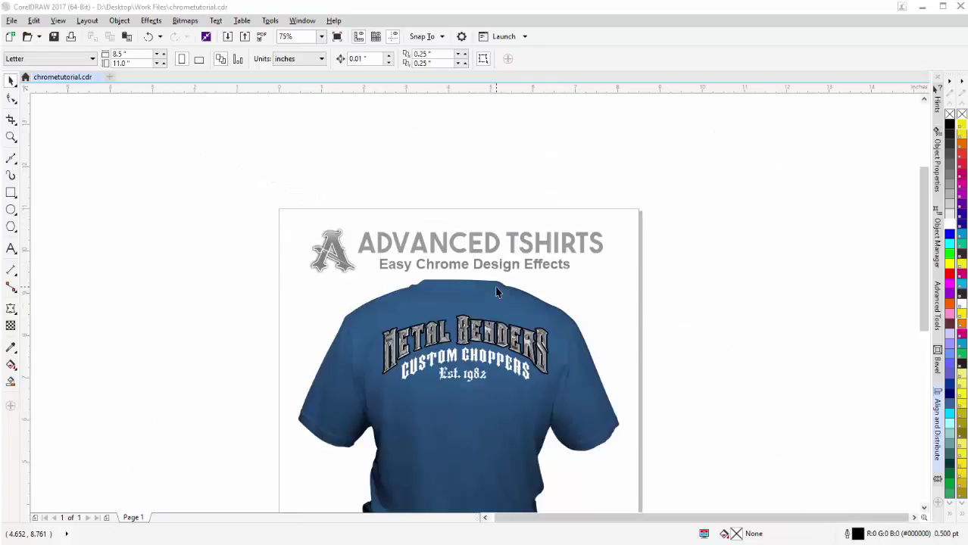
{"action": "scroll", "coordinate": [583, 337], "scroll_direction": "down", "scroll_amount": 2}
{"action": "left_click_drag", "start_coordinate": [540, 216], "coordinate": [316, 289]}
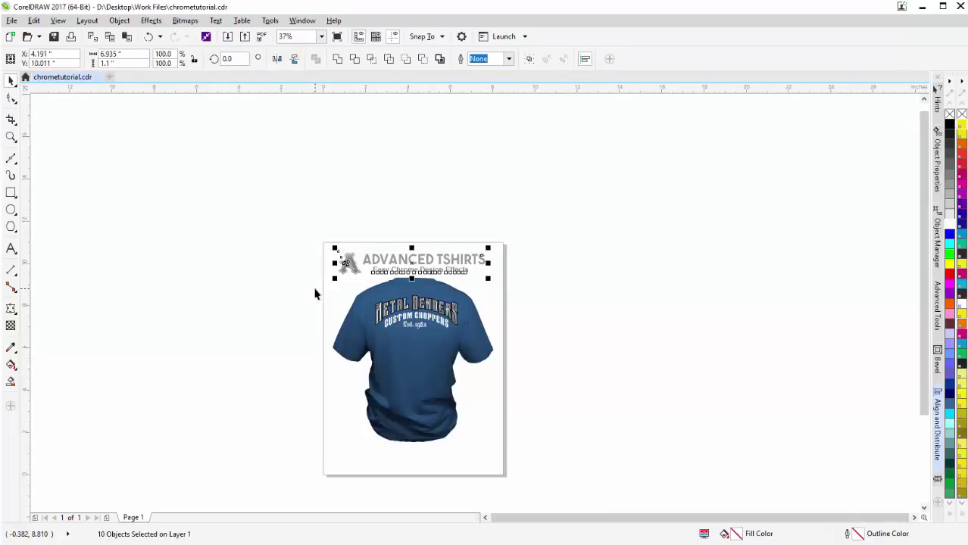
{"action": "key", "text": "Delete"}
Step: Move the whole T-shirt mockup with its lettering off the page into the empty area to its right
{"action": "left_click_drag", "start_coordinate": [548, 231], "coordinate": [285, 468]}
{"action": "left_click_drag", "start_coordinate": [401, 377], "coordinate": [657, 330]}
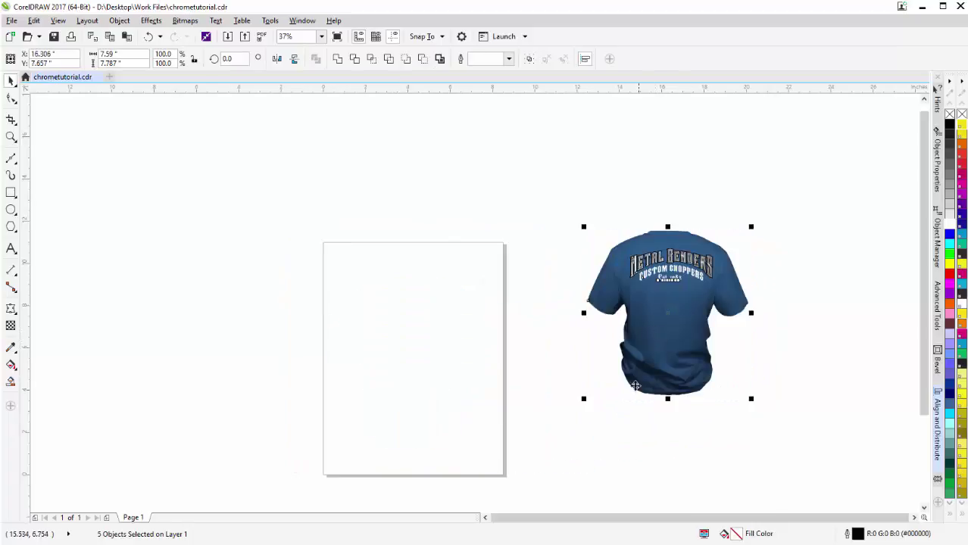
{"action": "left_click", "coordinate": [841, 372]}
{"action": "scroll", "coordinate": [487, 271], "scroll_direction": "down", "scroll_amount": 2}
{"action": "scroll", "coordinate": [478, 334], "scroll_direction": "up", "scroll_amount": 2}
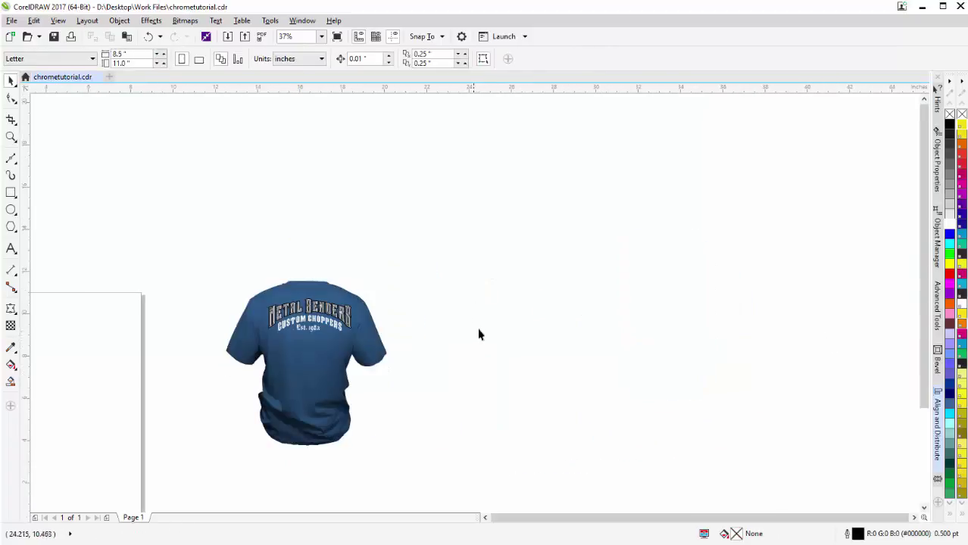
Step: Add the artistic text "Metal BendeR" in the empty area to the right of the shirt
{"action": "left_click", "coordinate": [11, 250]}
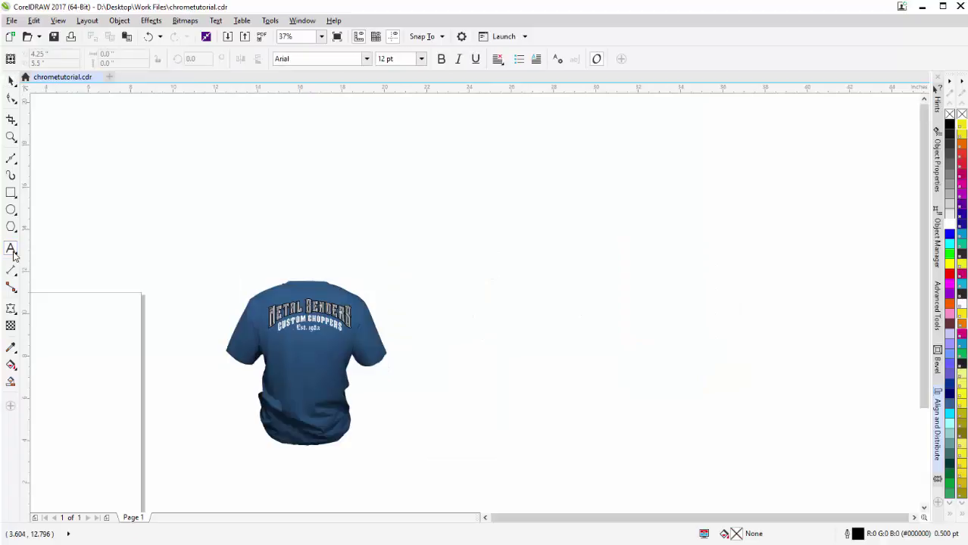
{"action": "left_click", "coordinate": [453, 295]}
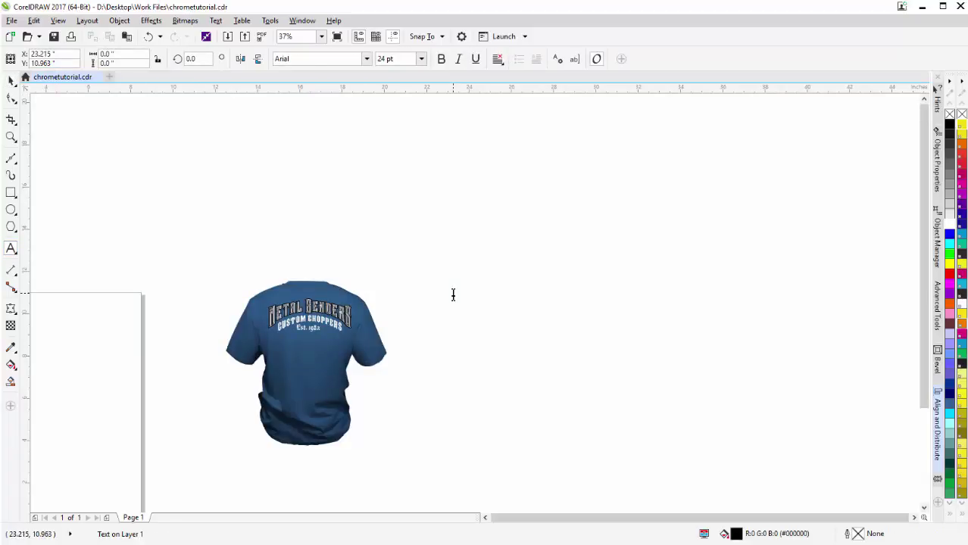
{"action": "type", "text": "Metal "}
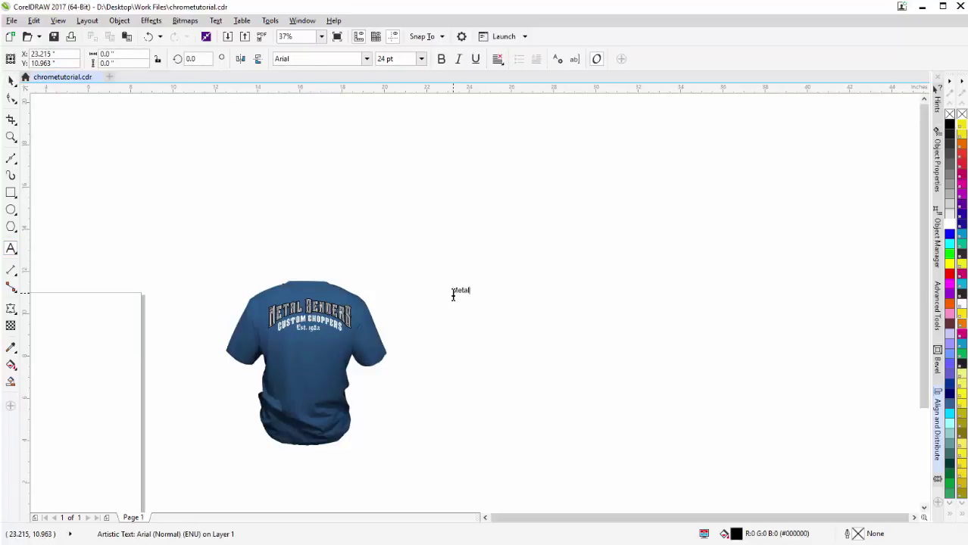
{"action": "type", "text": "BendeR"}
{"action": "key", "text": "Escape"}
{"action": "key", "text": "Escape"}
{"action": "left_click", "coordinate": [11, 84]}
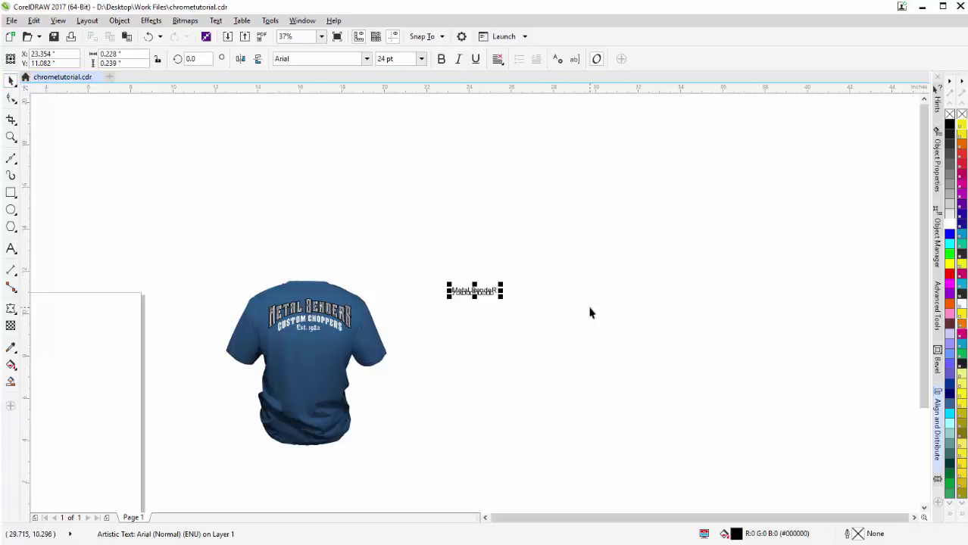
Step: Enlarge the Metal BendeR text to about 108.5 pt and set its font to Crown Title
{"action": "left_click_drag", "start_coordinate": [504, 298], "coordinate": [657, 373]}
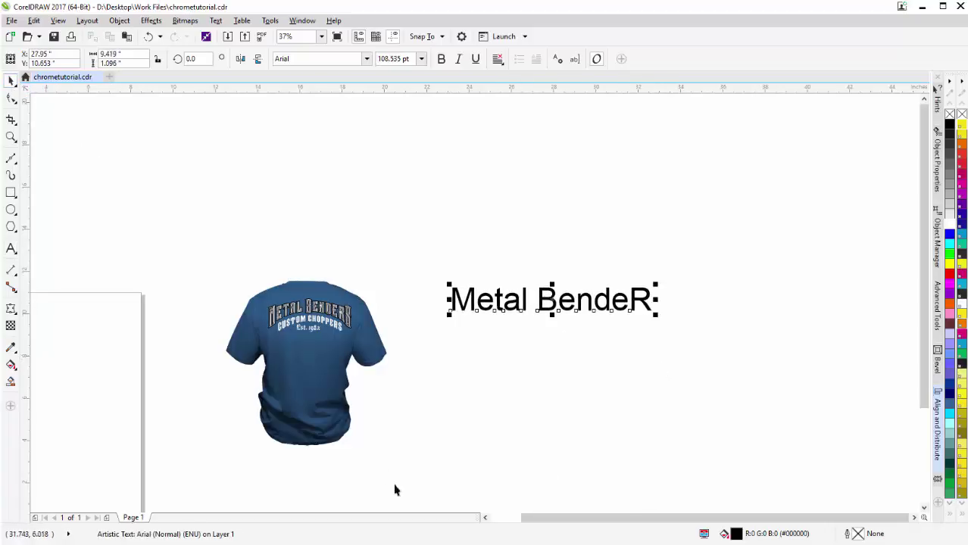
{"action": "left_click", "coordinate": [367, 59]}
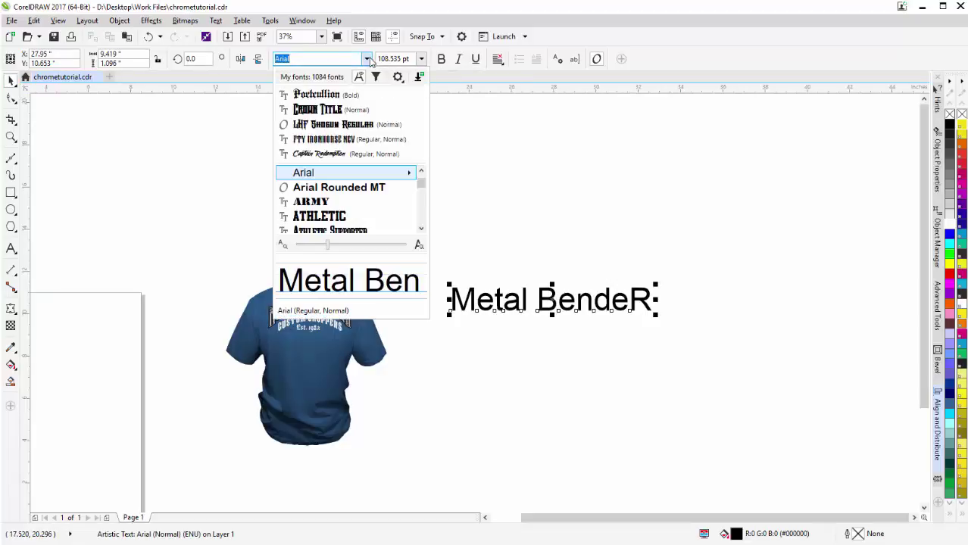
{"action": "left_click", "coordinate": [343, 113]}
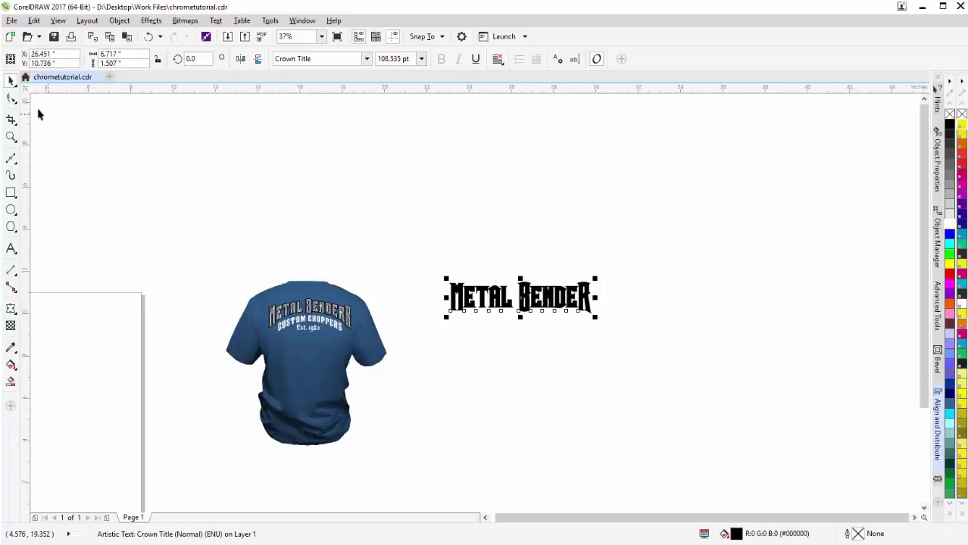
Step: Widen the letter spacing of the Metal BendeR text slightly and scale it up to about 11 inches wide
{"action": "left_click", "coordinate": [12, 99]}
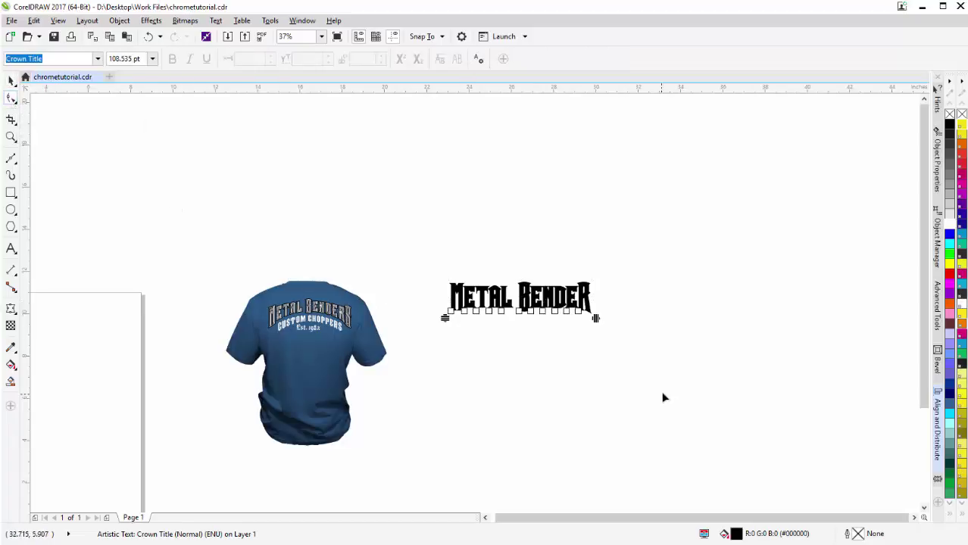
{"action": "left_click_drag", "start_coordinate": [599, 322], "coordinate": [616, 329]}
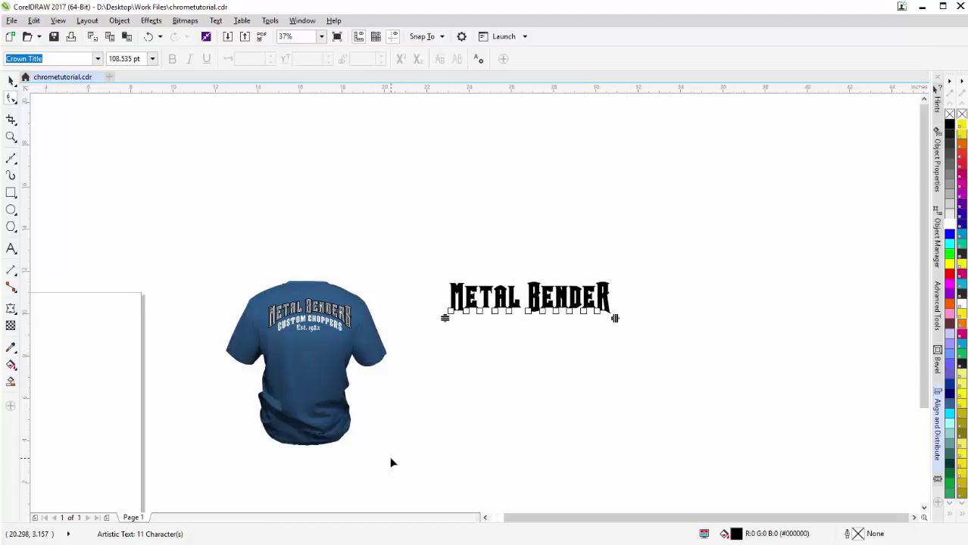
{"action": "left_click", "coordinate": [10, 80]}
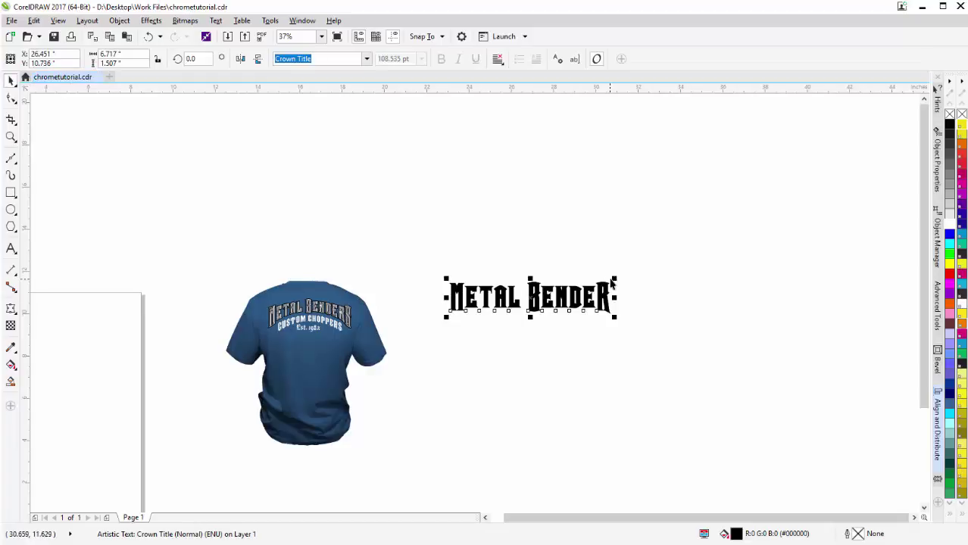
{"action": "left_click_drag", "start_coordinate": [615, 279], "coordinate": [687, 251]}
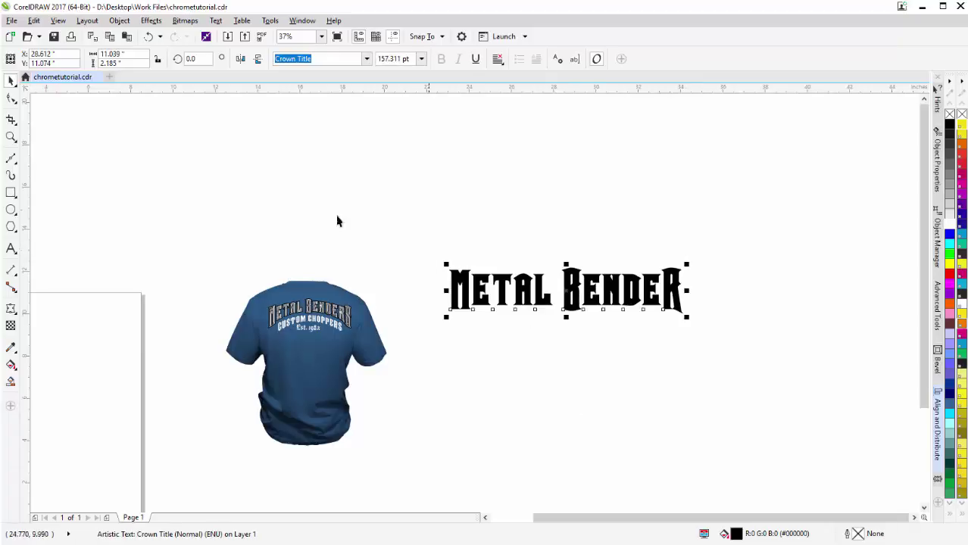
Step: Apply an Envelope to the Metal BendeR text and remove its upper and lower middle nodes
{"action": "left_click", "coordinate": [11, 309]}
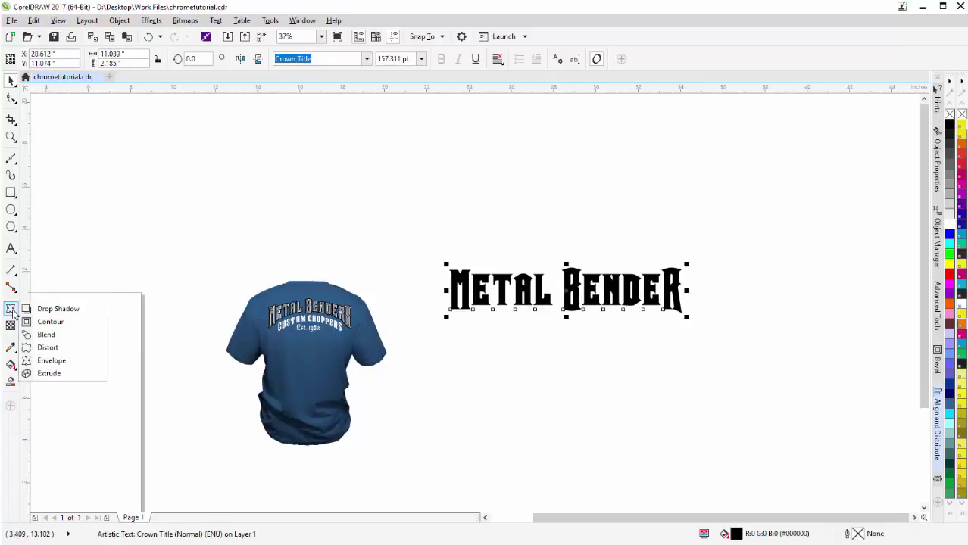
{"action": "left_click", "coordinate": [43, 362]}
{"action": "left_click", "coordinate": [42, 361]}
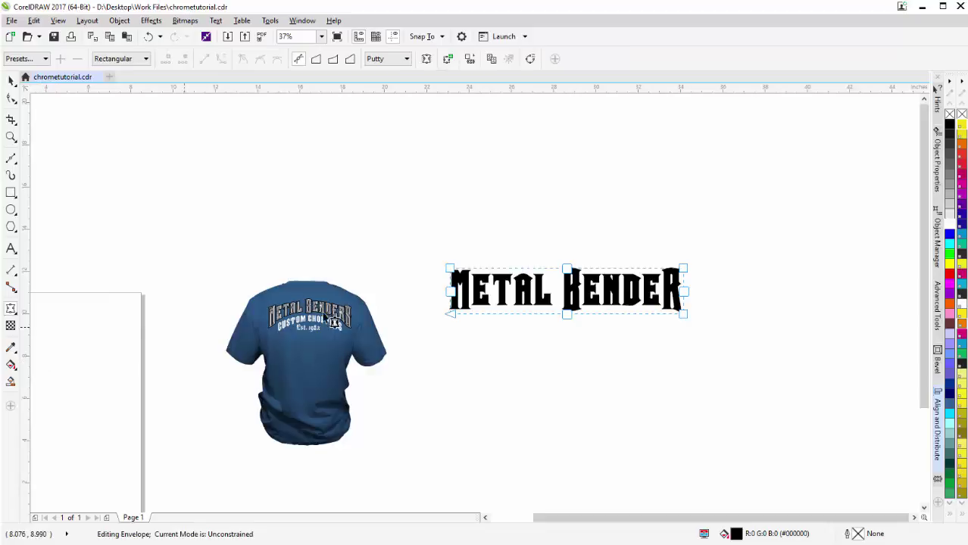
{"action": "scroll", "coordinate": [580, 300], "scroll_direction": "up", "scroll_amount": 1}
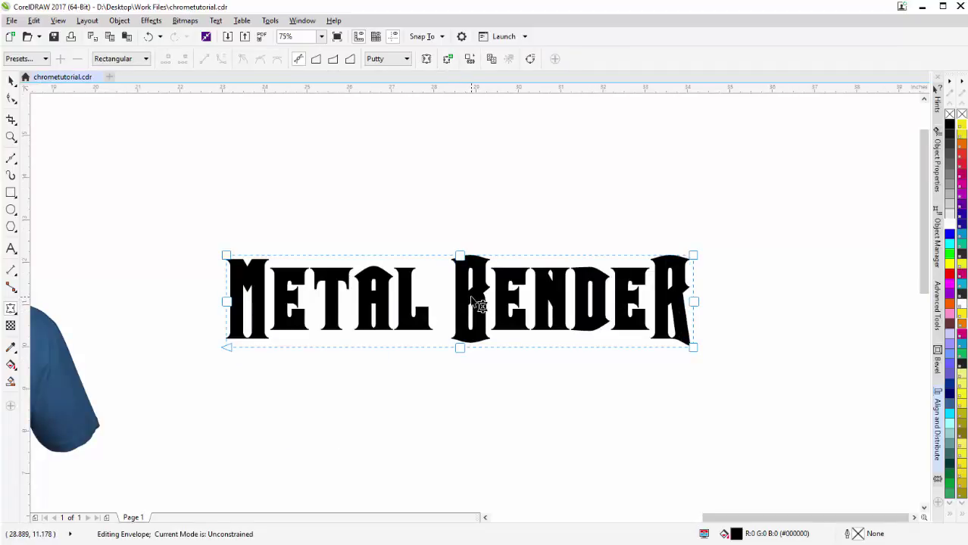
{"action": "left_click_drag", "start_coordinate": [493, 224], "coordinate": [415, 400]}
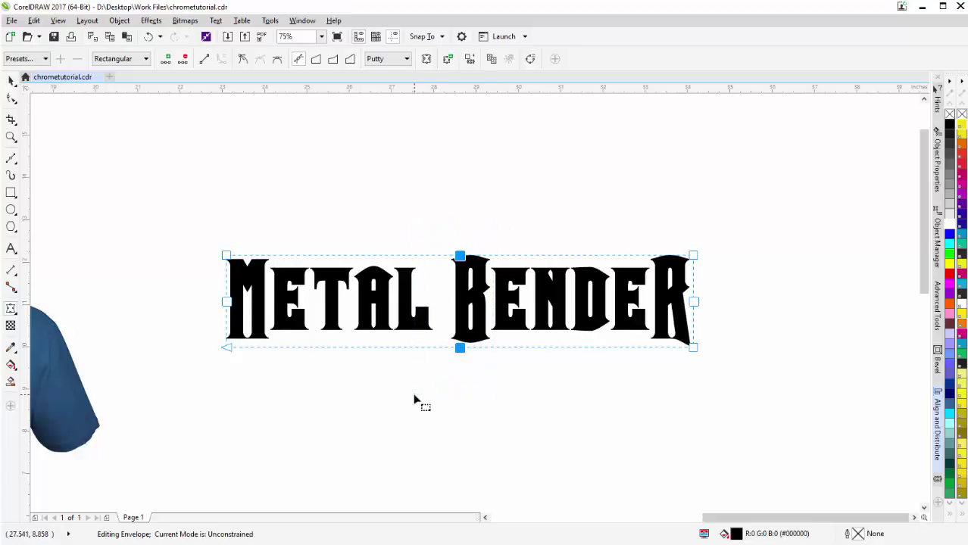
{"action": "key", "text": "Delete"}
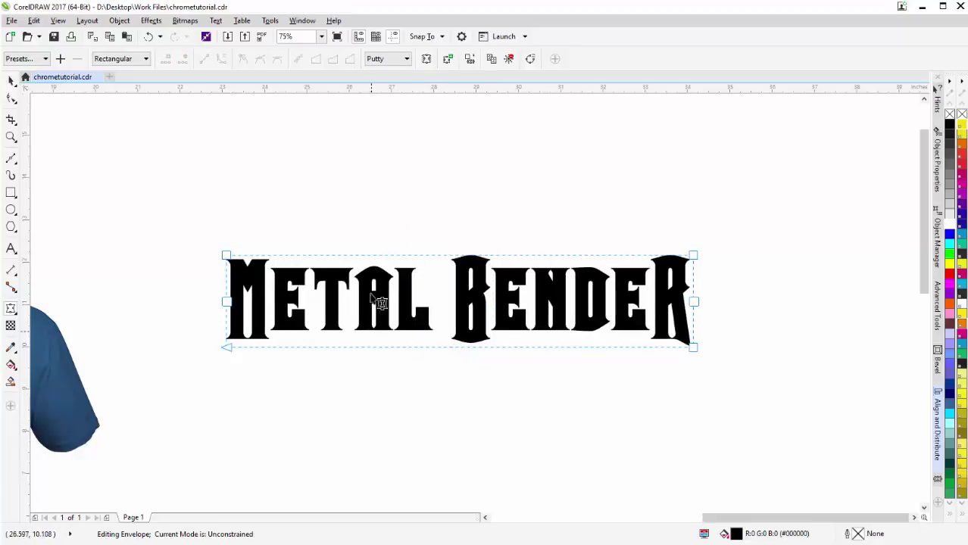
Step: Bend the envelope's upper and lower edges upward at the middle so the lettering forms an arch
{"action": "left_click", "coordinate": [465, 257]}
{"action": "left_click_drag", "start_coordinate": [464, 257], "coordinate": [469, 201]}
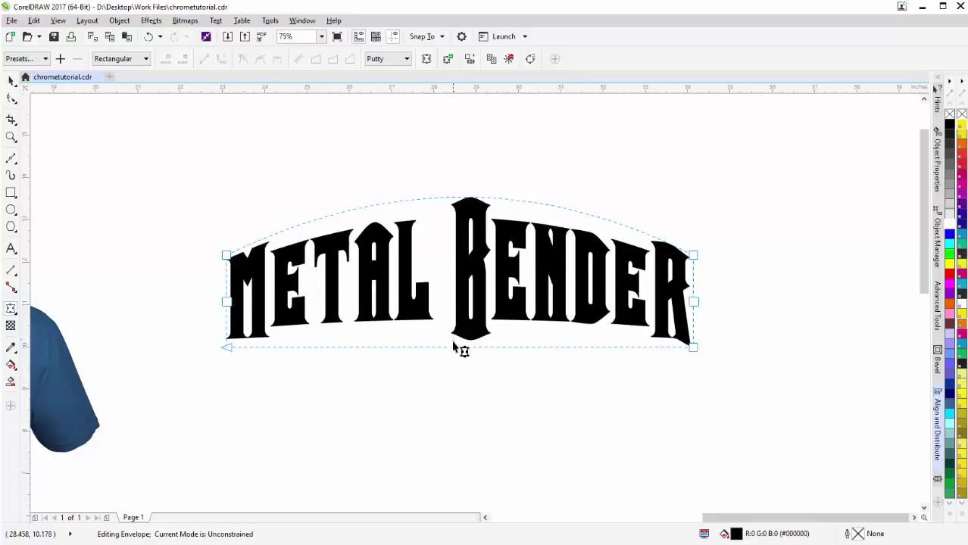
{"action": "left_click", "coordinate": [455, 349]}
{"action": "left_click_drag", "start_coordinate": [458, 346], "coordinate": [459, 291]}
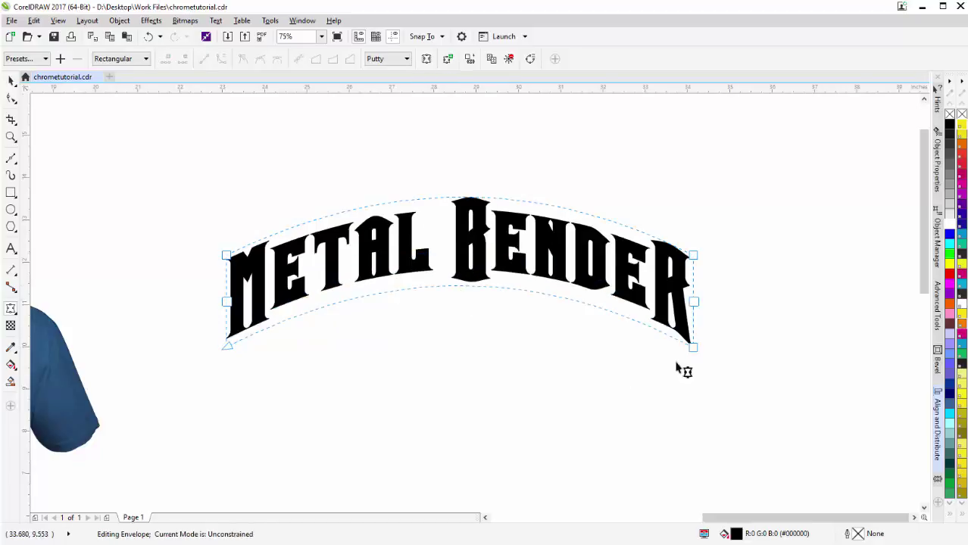
Step: Lower both bottom corner nodes of the envelope together and pull its lower edge further up at the middle
{"action": "left_click_drag", "start_coordinate": [719, 325], "coordinate": [192, 391]}
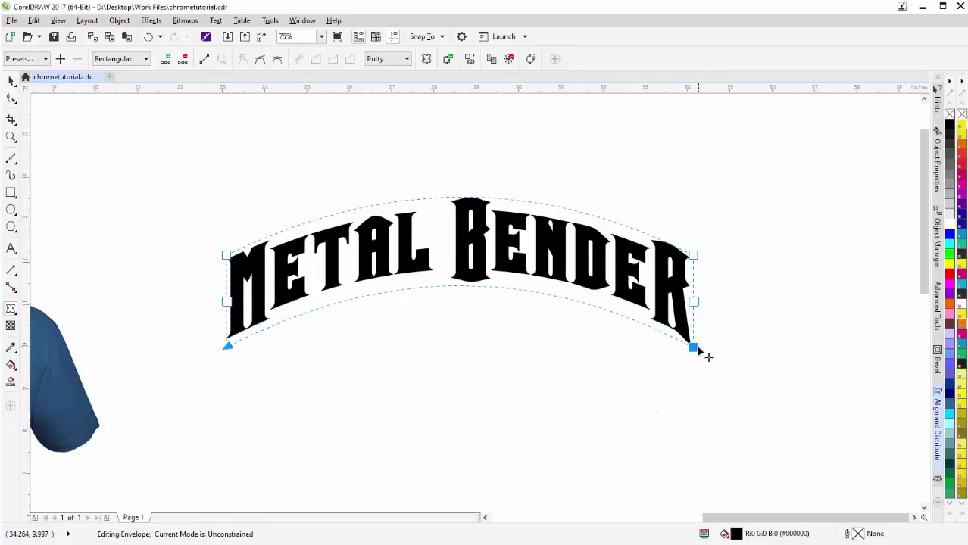
{"action": "left_click_drag", "start_coordinate": [697, 352], "coordinate": [696, 388]}
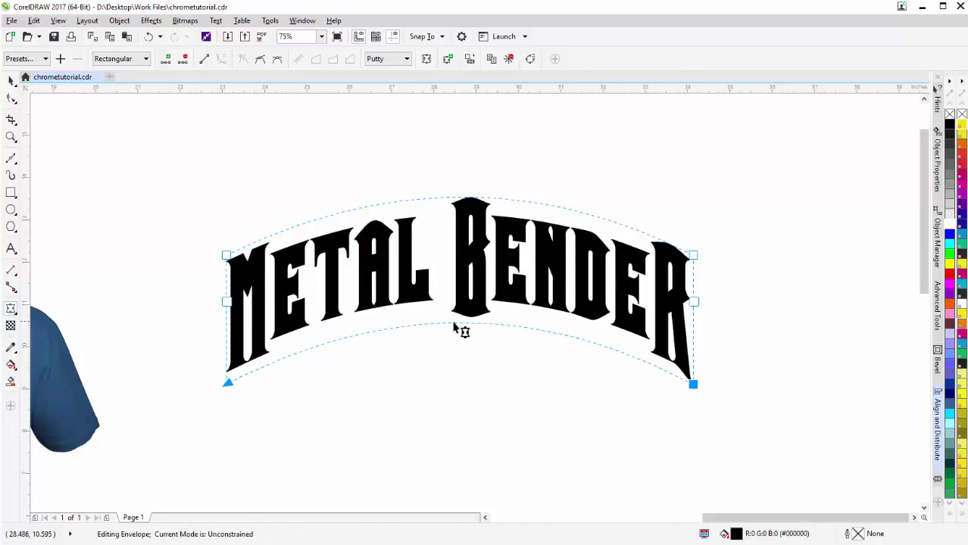
{"action": "mouse_move", "coordinate": [454, 325]}
{"action": "left_mouse_down"}
{"action": "mouse_move", "coordinate": [467, 304]}
{"action": "mouse_move", "coordinate": [454, 307]}
{"action": "left_mouse_up"}
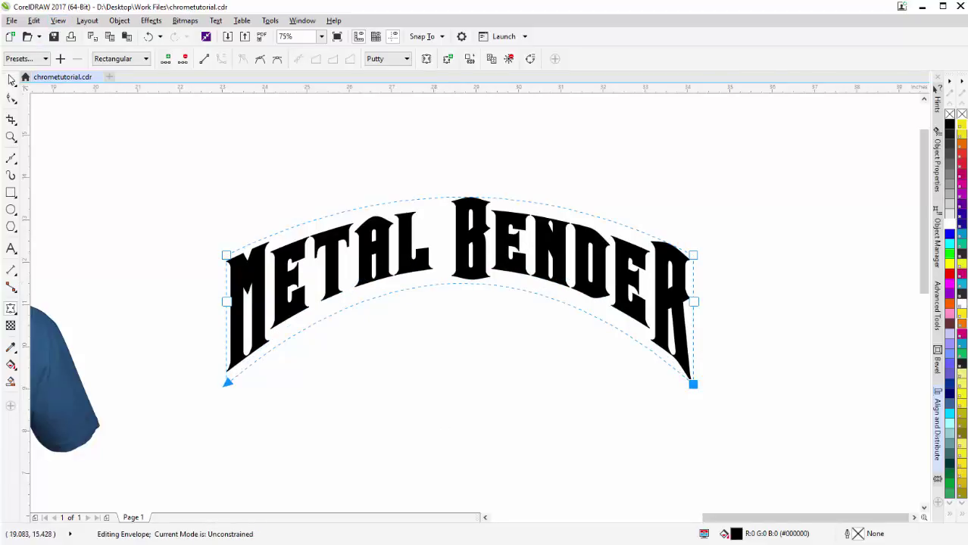
{"action": "left_click", "coordinate": [11, 80]}
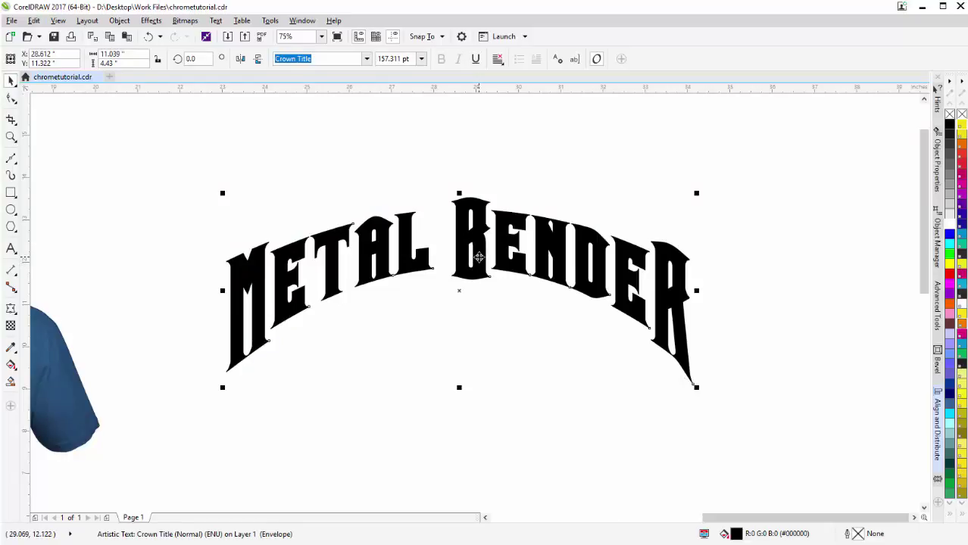
Step: Convert the arched lettering to curves and give it a light grey fill (R204 G204 B204) with a black hairline outline
{"action": "right_click", "coordinate": [479, 258]}
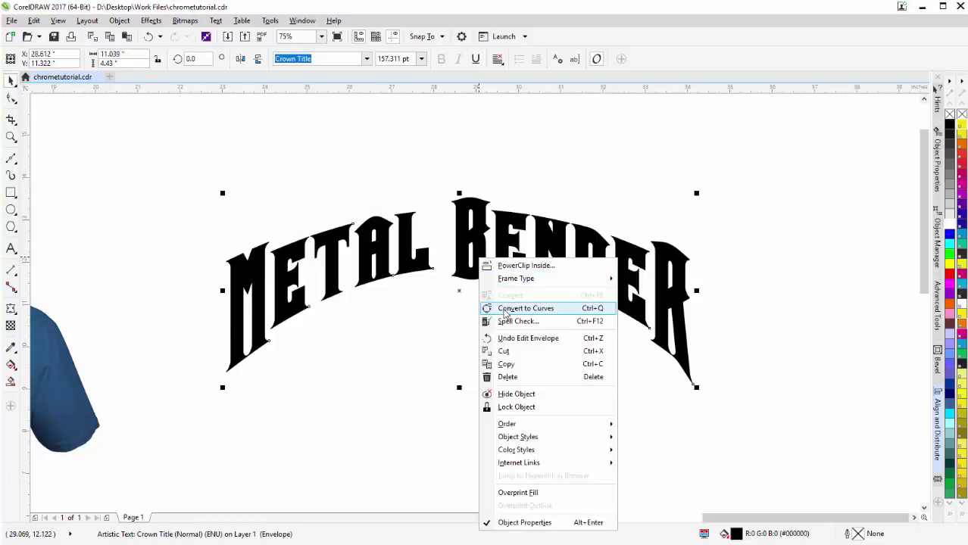
{"action": "left_click", "coordinate": [504, 309]}
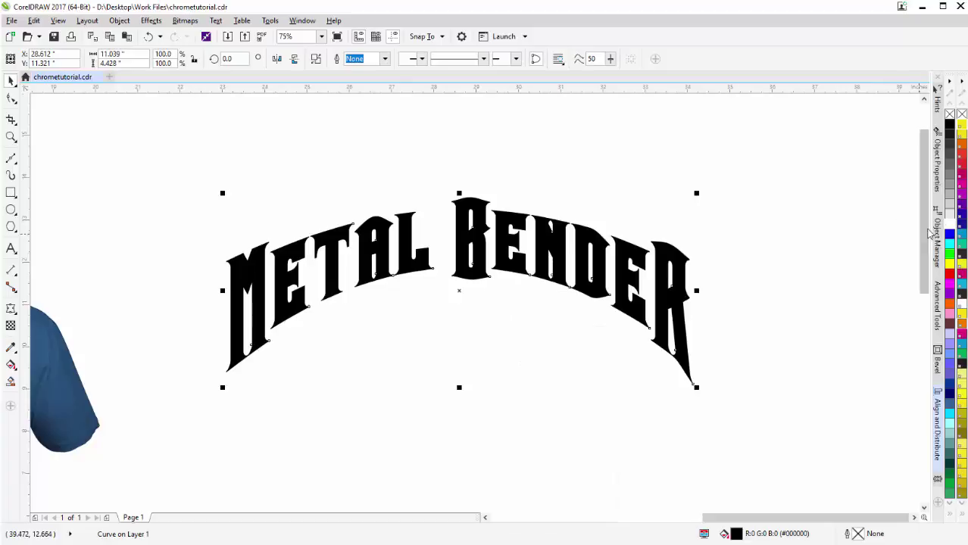
{"action": "left_click", "coordinate": [950, 210]}
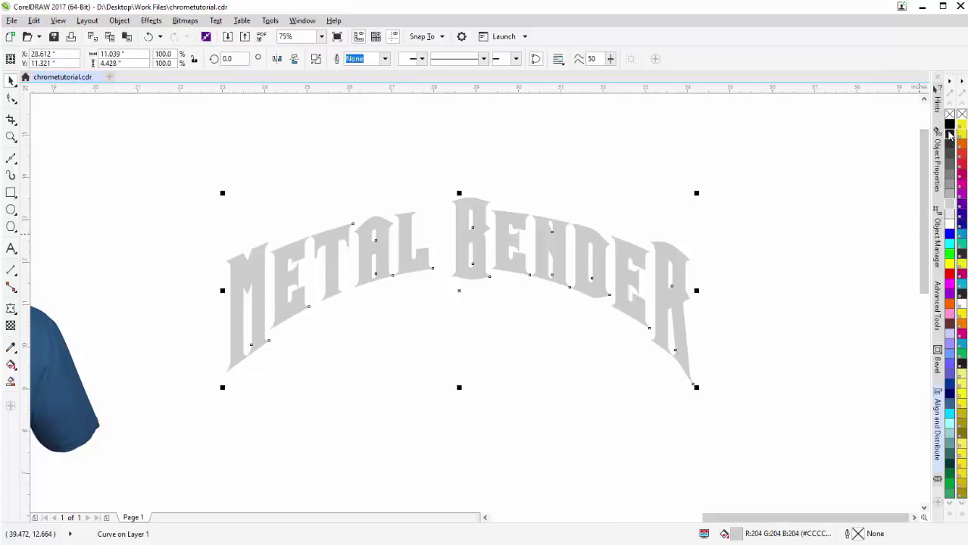
{"action": "right_click", "coordinate": [951, 127]}
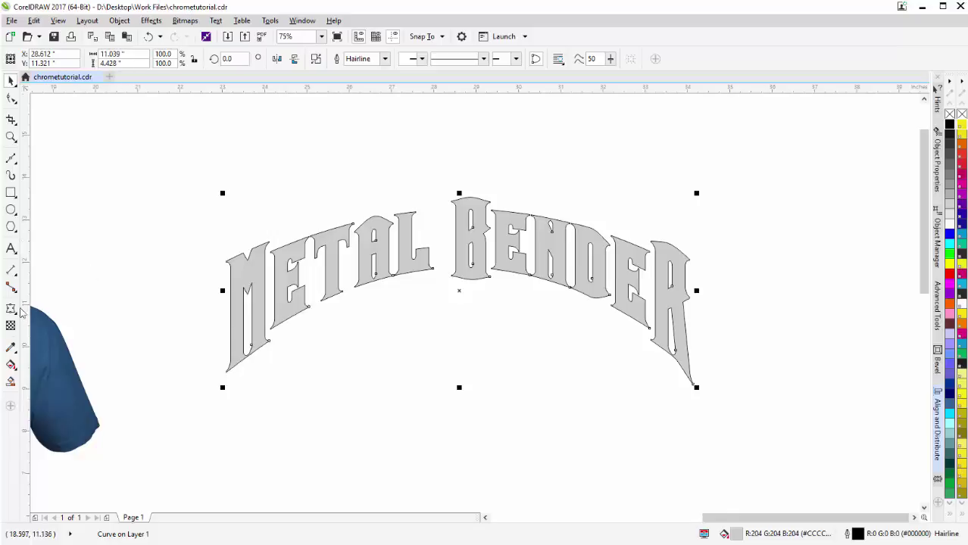
Step: Add a one-step black outside contour with an offset of about 0.016 inch around the grey lettering
{"action": "left_click", "coordinate": [12, 309]}
{"action": "left_click", "coordinate": [13, 315]}
{"action": "left_click", "coordinate": [46, 320]}
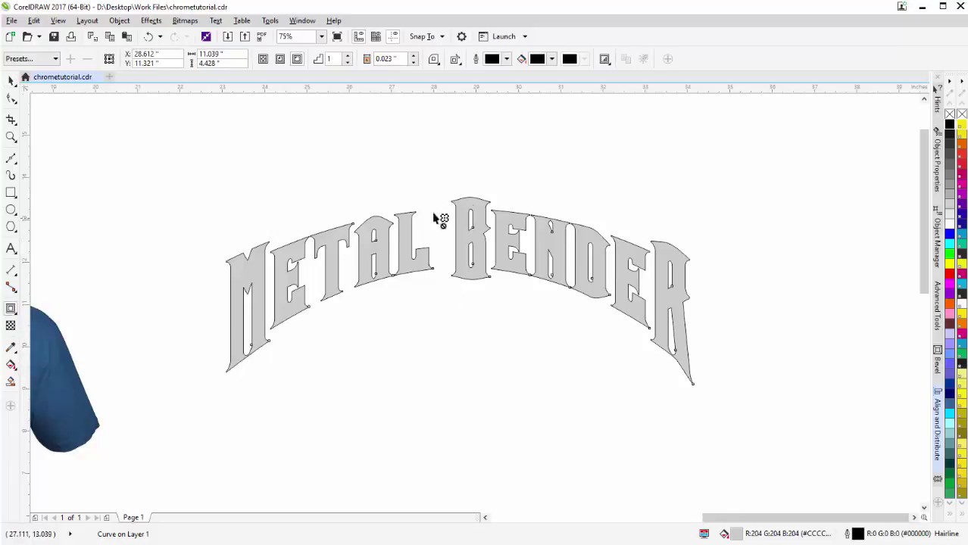
{"action": "scroll", "coordinate": [480, 310], "scroll_direction": "up", "scroll_amount": 2}
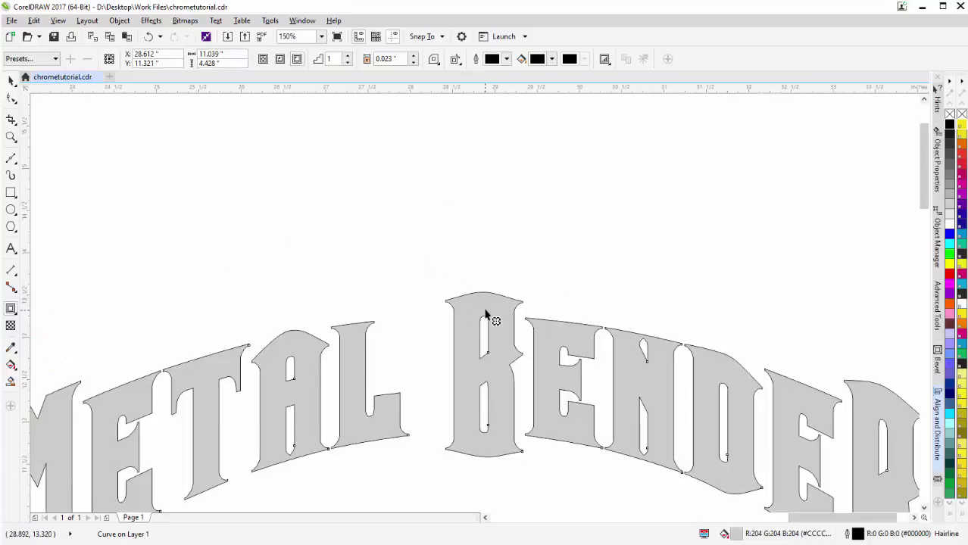
{"action": "scroll", "coordinate": [486, 313], "scroll_direction": "up", "scroll_amount": 1}
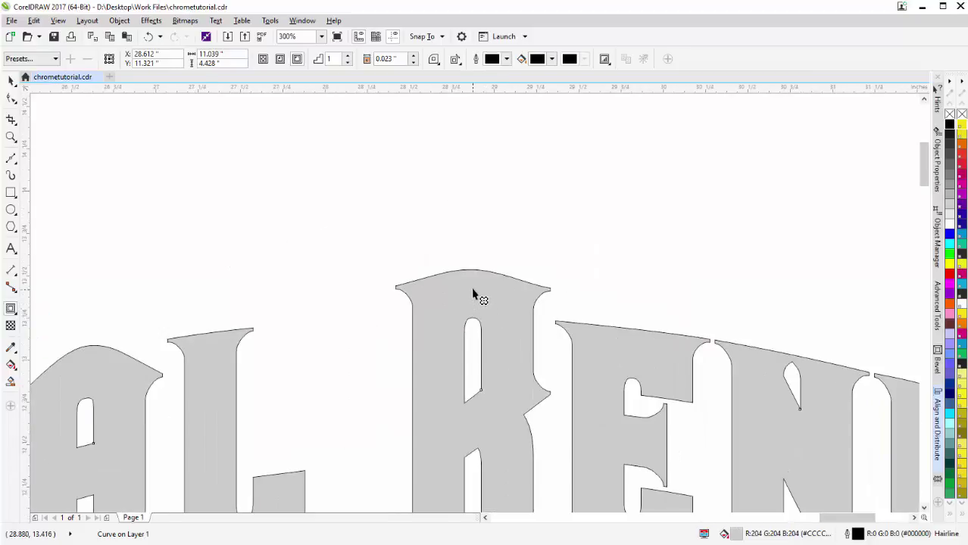
{"action": "left_click_drag", "start_coordinate": [472, 299], "coordinate": [475, 271]}
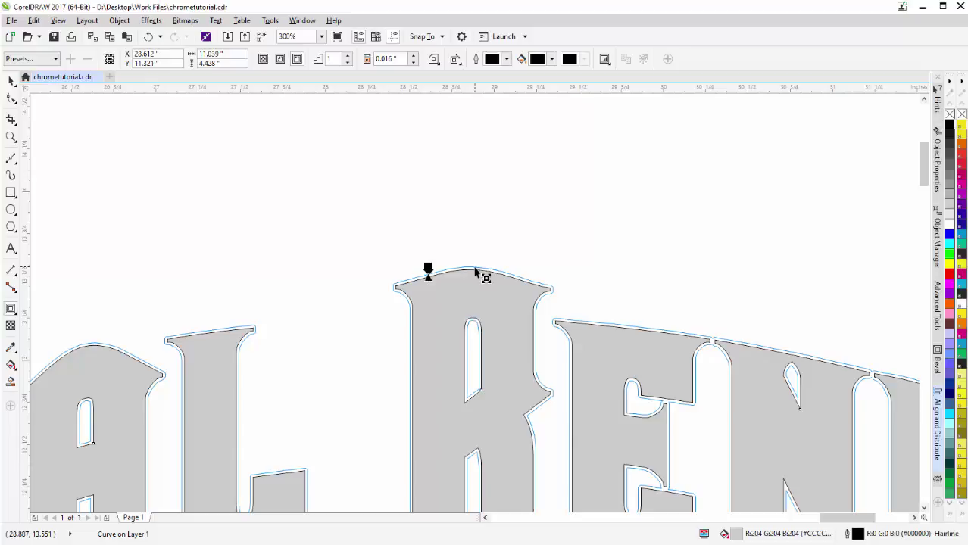
{"action": "left_click_drag", "start_coordinate": [476, 273], "coordinate": [475, 274]}
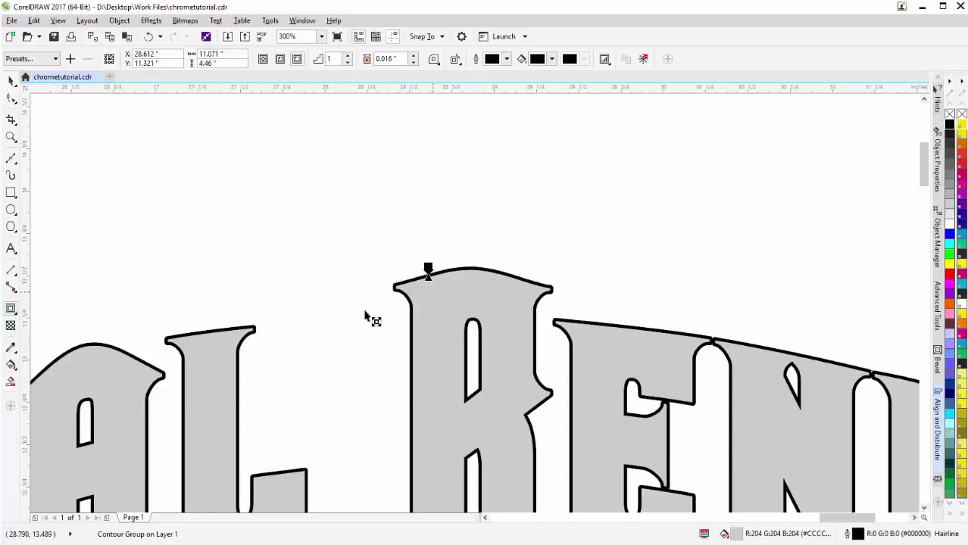
Step: Give the contour round corners and break the contour group apart into separate grey lettering and black outline objects
{"action": "left_click", "coordinate": [435, 60]}
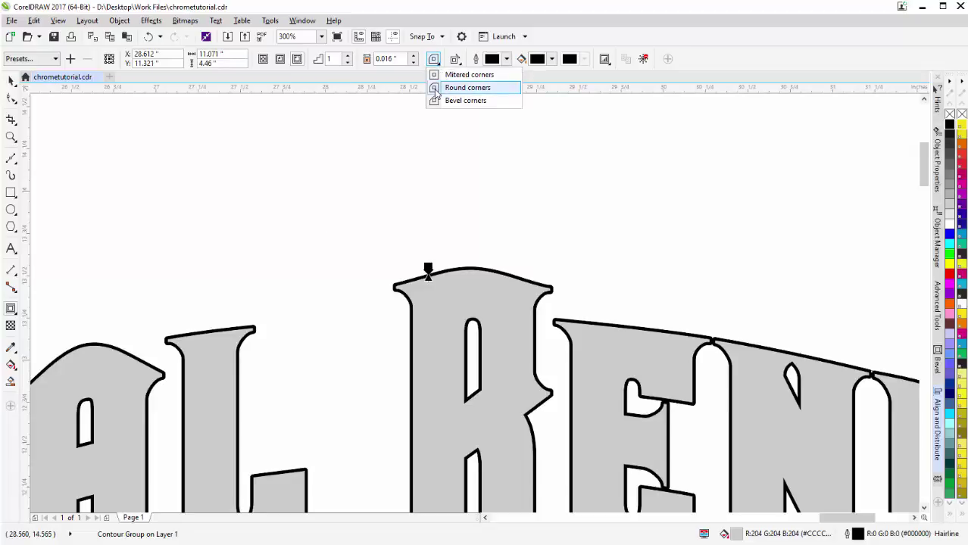
{"action": "left_click", "coordinate": [10, 81]}
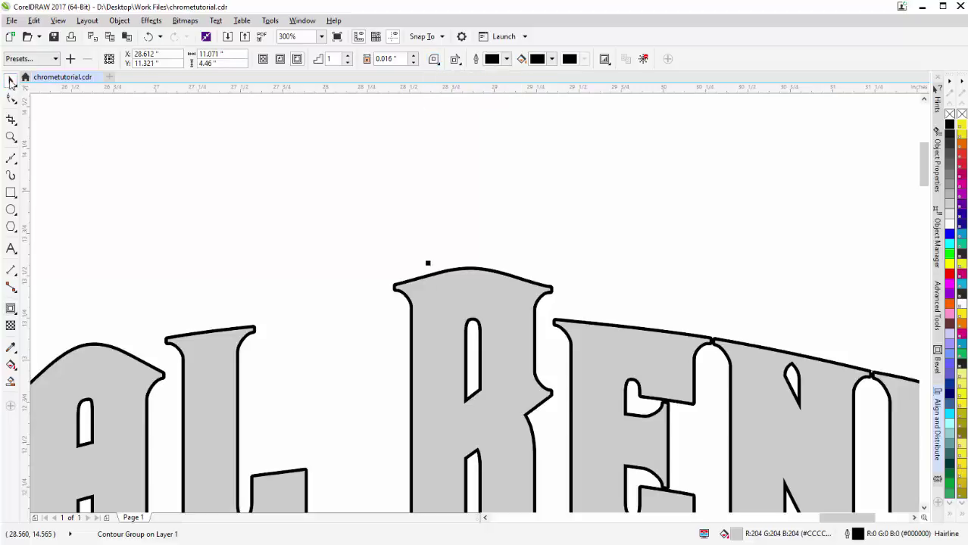
{"action": "right_click", "coordinate": [394, 291]}
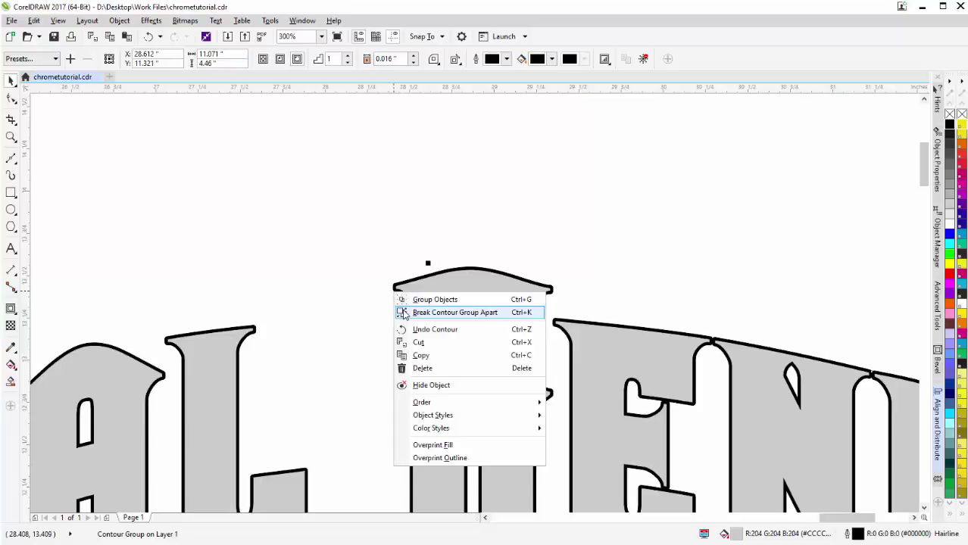
{"action": "left_click", "coordinate": [413, 310]}
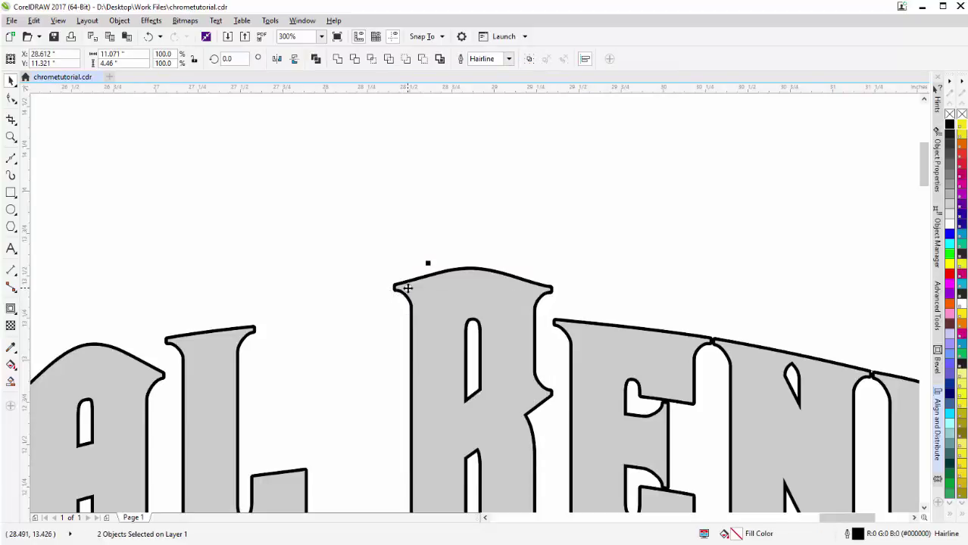
{"action": "scroll", "coordinate": [407, 289], "scroll_direction": "down", "scroll_amount": 2}
{"action": "scroll", "coordinate": [476, 303], "scroll_direction": "down", "scroll_amount": 2}
{"action": "left_click_drag", "start_coordinate": [484, 392], "coordinate": [480, 206]}
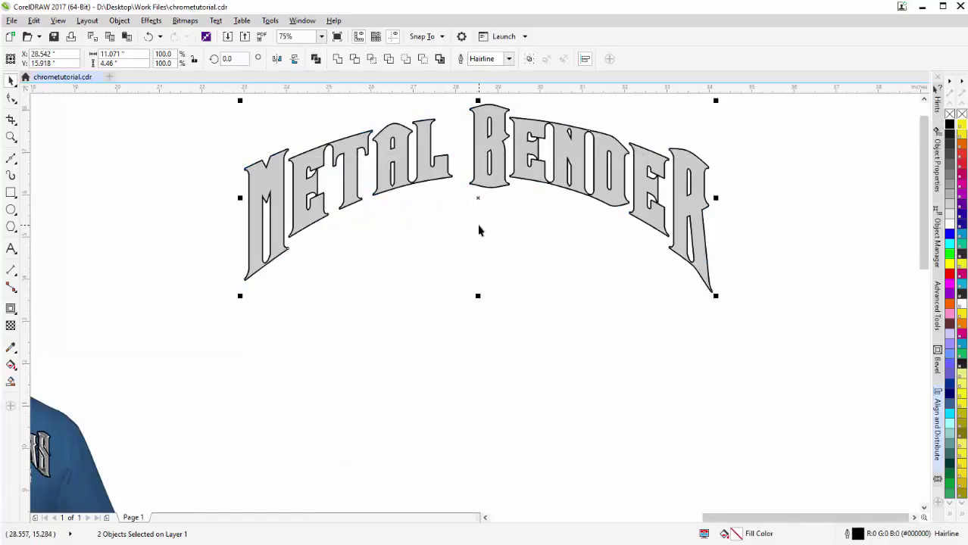
{"action": "key", "text": "ctrl+z"}
{"action": "left_click", "coordinate": [481, 223]}
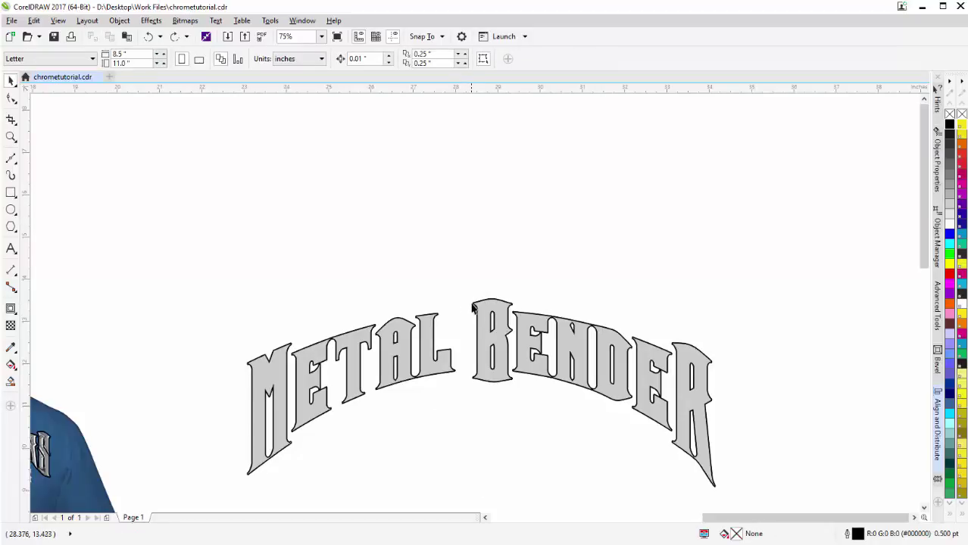
Step: Move only the black contour shape up and slightly to the right, clear of the grey lettering
{"action": "left_click", "coordinate": [473, 306]}
{"action": "left_click_drag", "start_coordinate": [483, 387], "coordinate": [480, 176]}
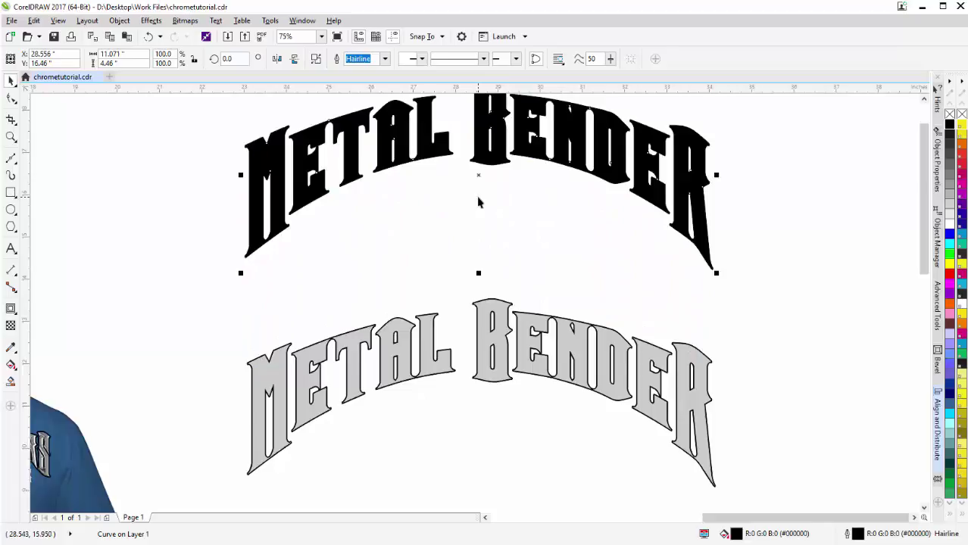
{"action": "scroll", "coordinate": [478, 201], "scroll_direction": "down", "scroll_amount": 2}
{"action": "left_click_drag", "start_coordinate": [479, 276], "coordinate": [505, 250]}
{"action": "left_click", "coordinate": [462, 320]}
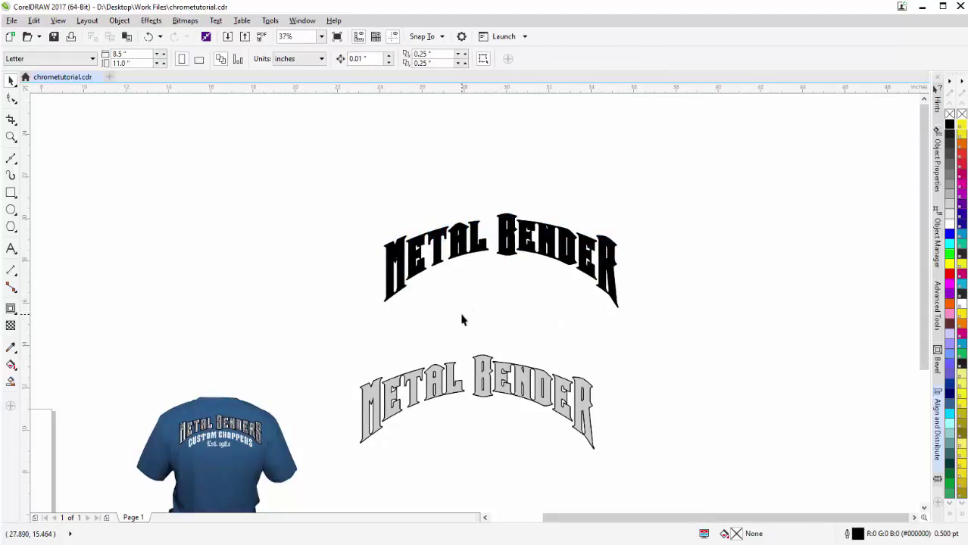
Step: Try a vertical black-to-white linear fountain fill across the black contour lettering and undo it
{"action": "left_click", "coordinate": [10, 365]}
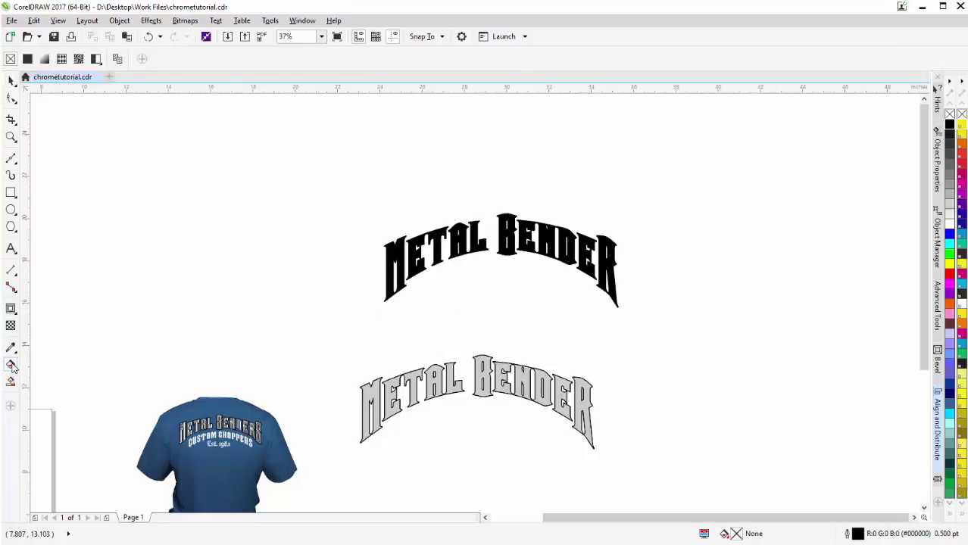
{"action": "left_click", "coordinate": [509, 250]}
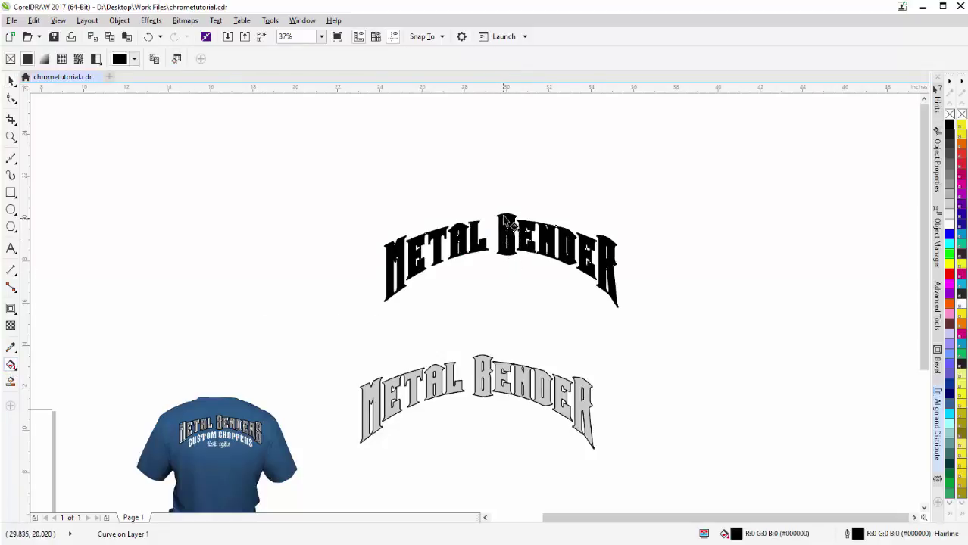
{"action": "left_click_drag", "start_coordinate": [502, 220], "coordinate": [501, 259]}
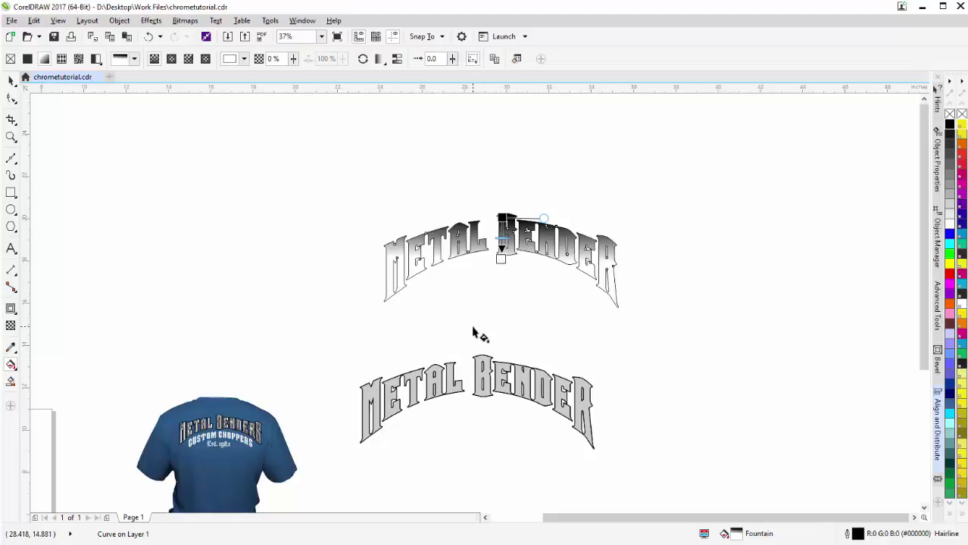
{"action": "key", "text": "ctrl+z"}
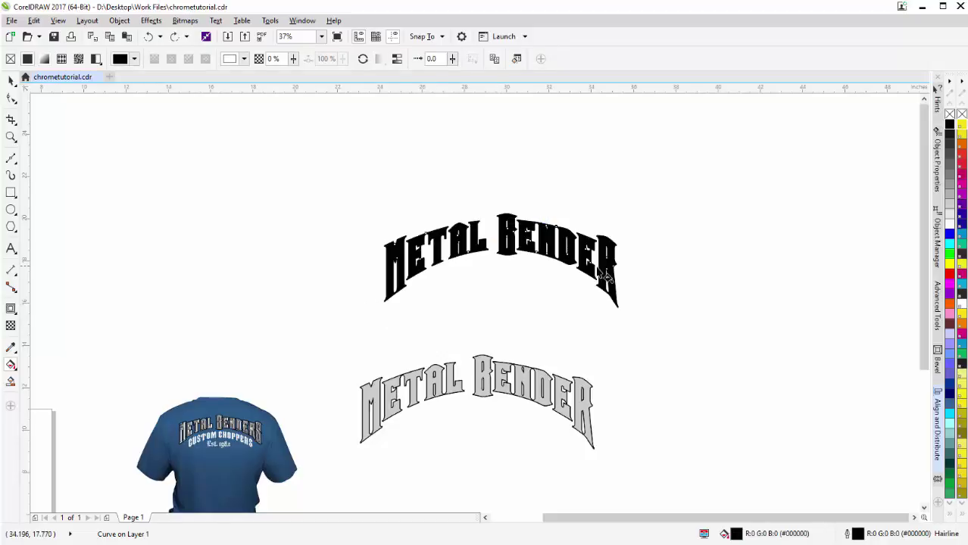
Step: Draw a rectangle about 1.8 by 3.5 inches beside the black lettering's M and give it a bottom-to-top black-to-white fountain fill
{"action": "left_click", "coordinate": [12, 192]}
{"action": "left_click_drag", "start_coordinate": [329, 233], "coordinate": [369, 310]}
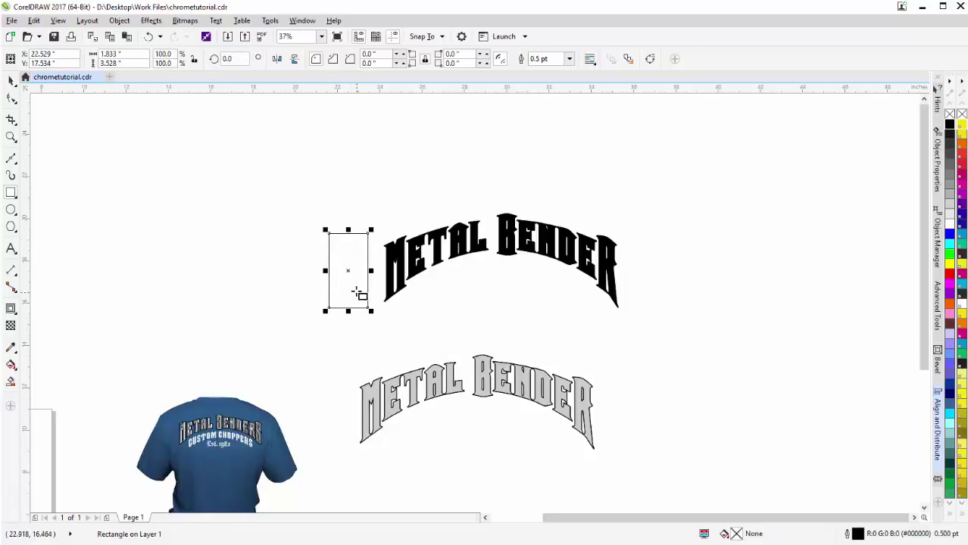
{"action": "scroll", "coordinate": [356, 293], "scroll_direction": "up", "scroll_amount": 2}
{"action": "scroll", "coordinate": [475, 289], "scroll_direction": "up", "scroll_amount": 2}
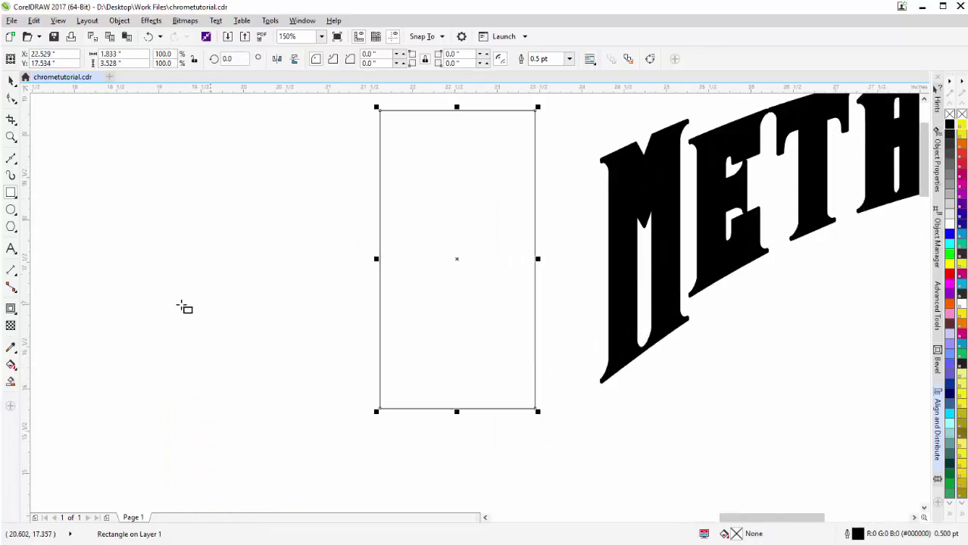
{"action": "left_click", "coordinate": [11, 366]}
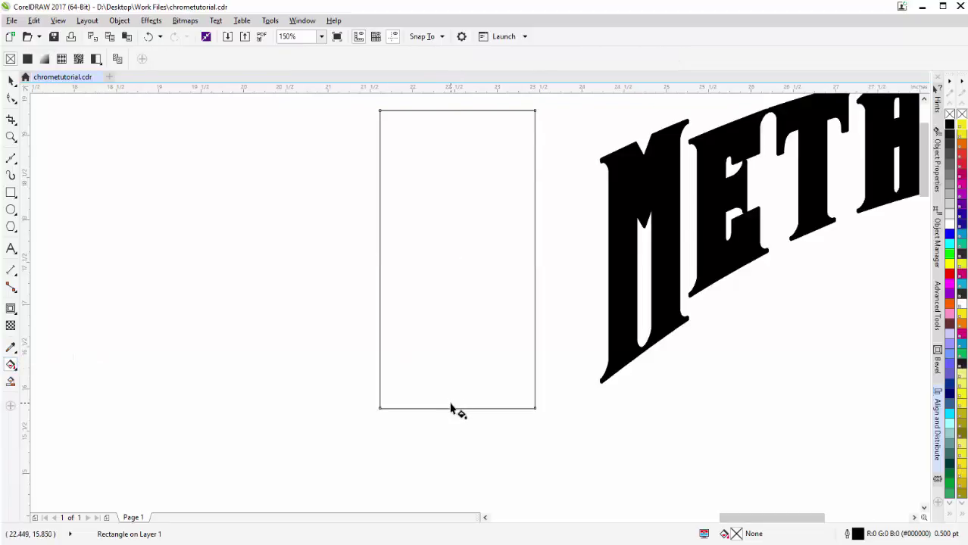
{"action": "left_click_drag", "start_coordinate": [450, 395], "coordinate": [451, 110]}
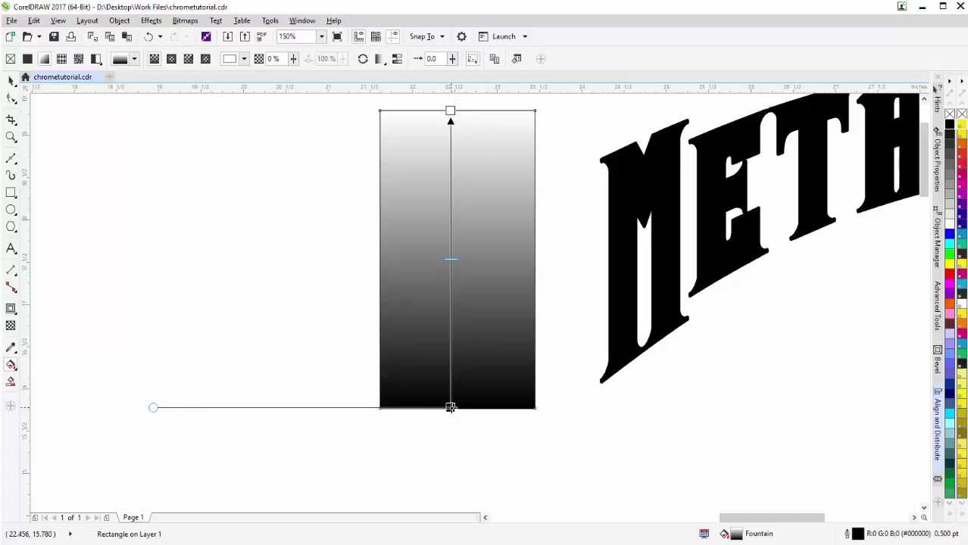
Step: Recolor the gradient's bottom end to grey R217 G217 B217 and add a darker grey R166 G166 B166 node at 24%
{"action": "left_click", "coordinate": [450, 407]}
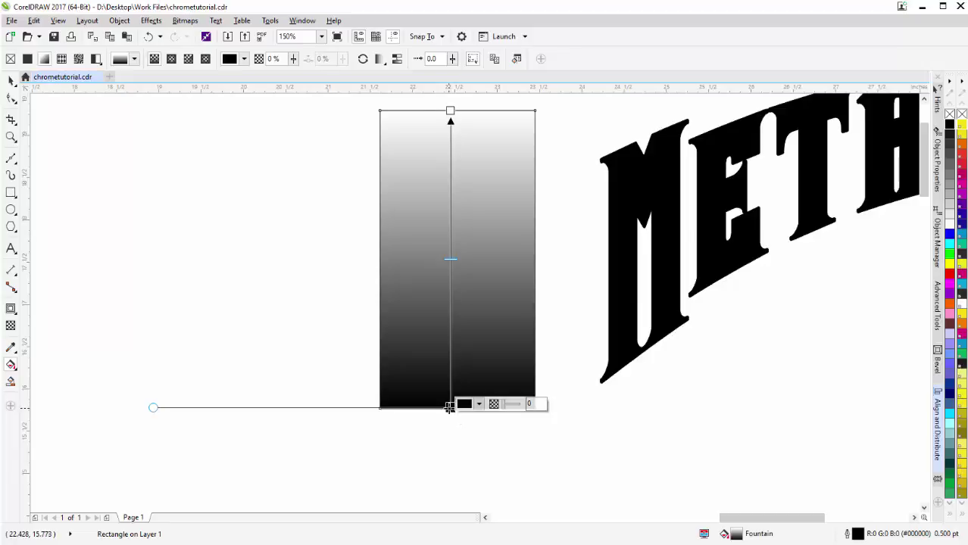
{"action": "left_click", "coordinate": [479, 406]}
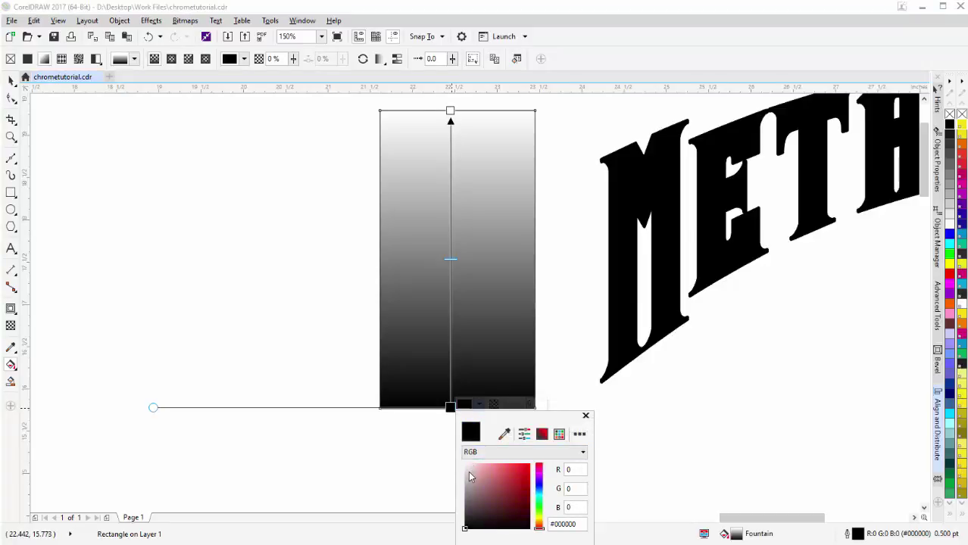
{"action": "left_click_drag", "start_coordinate": [467, 476], "coordinate": [463, 474]}
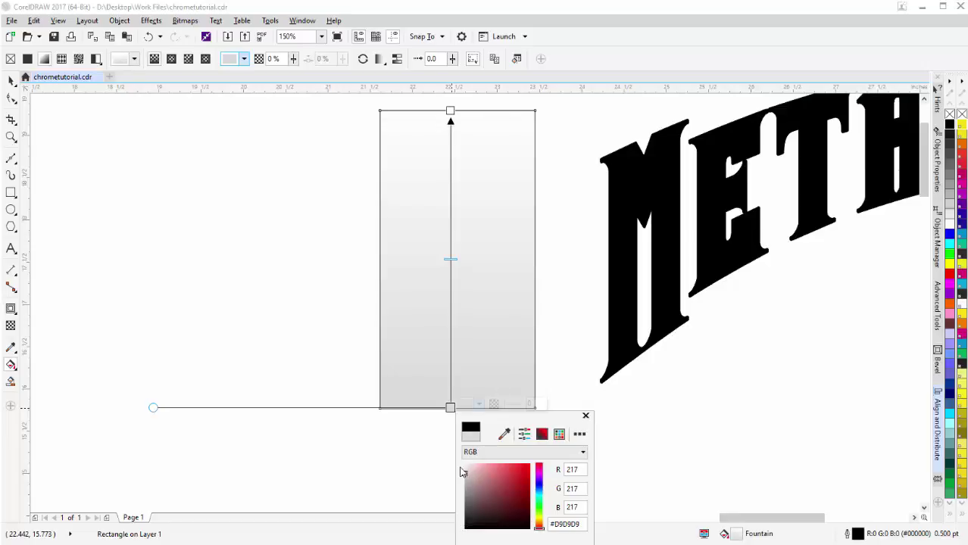
{"action": "double_click", "coordinate": [451, 337]}
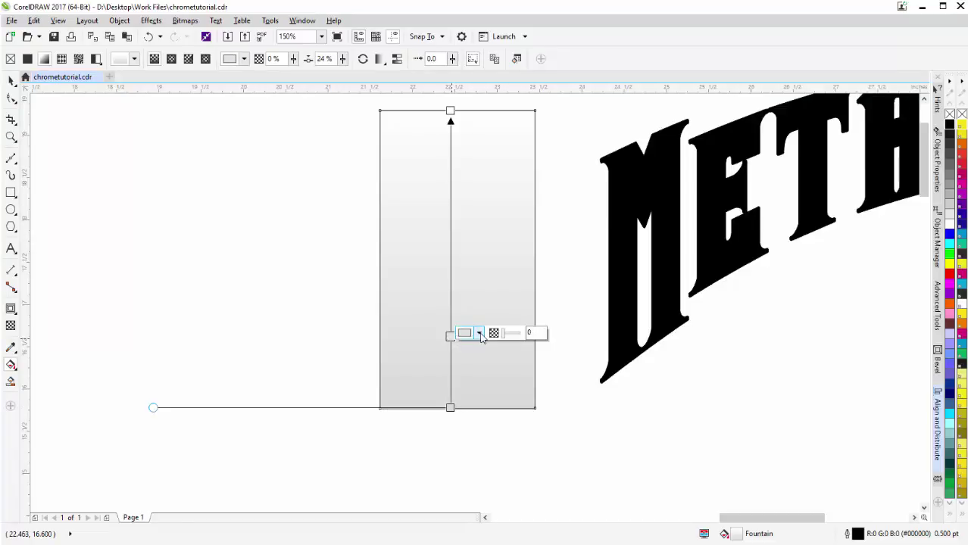
{"action": "left_click", "coordinate": [480, 334]}
{"action": "left_click_drag", "start_coordinate": [469, 413], "coordinate": [461, 415]}
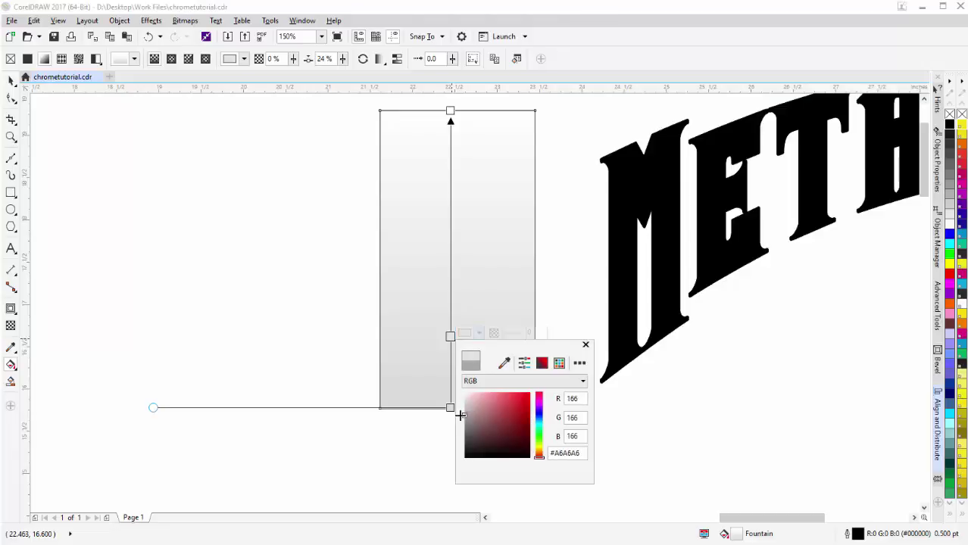
Step: Add two more gradient nodes: very light grey R235 G235 B235 at 48% and mid grey R168 G168 B168 at 70%
{"action": "left_click", "coordinate": [451, 270]}
{"action": "double_click", "coordinate": [450, 265]}
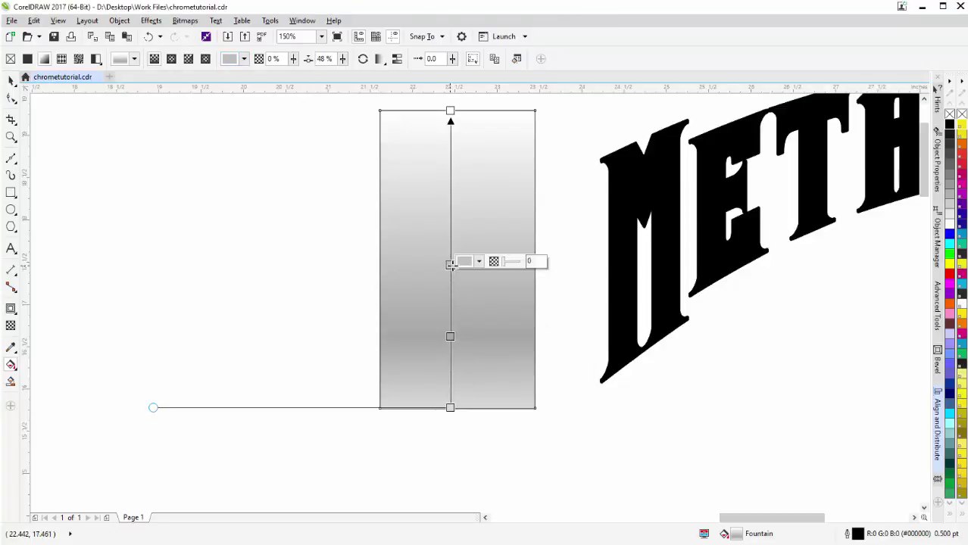
{"action": "left_click", "coordinate": [479, 262]}
{"action": "left_click_drag", "start_coordinate": [468, 334], "coordinate": [465, 326]}
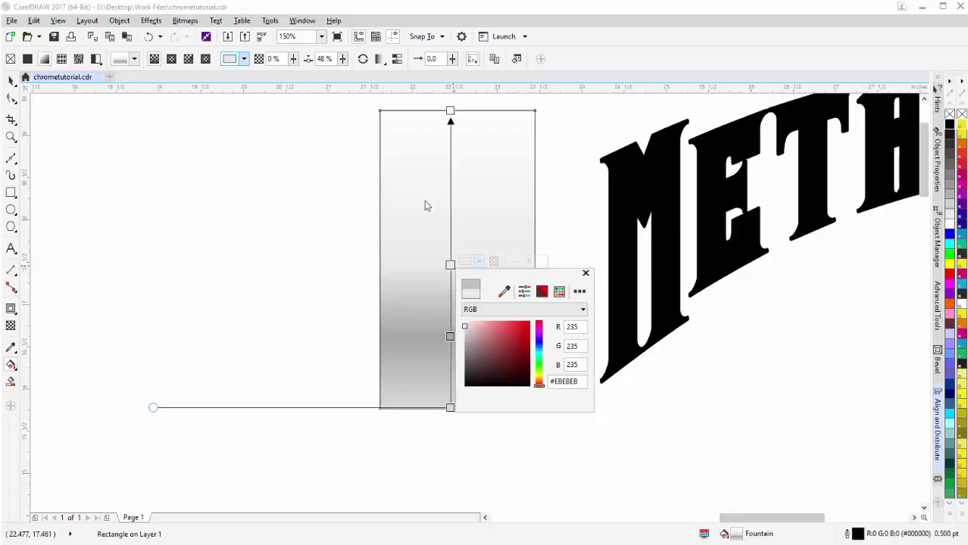
{"action": "left_click", "coordinate": [451, 204]}
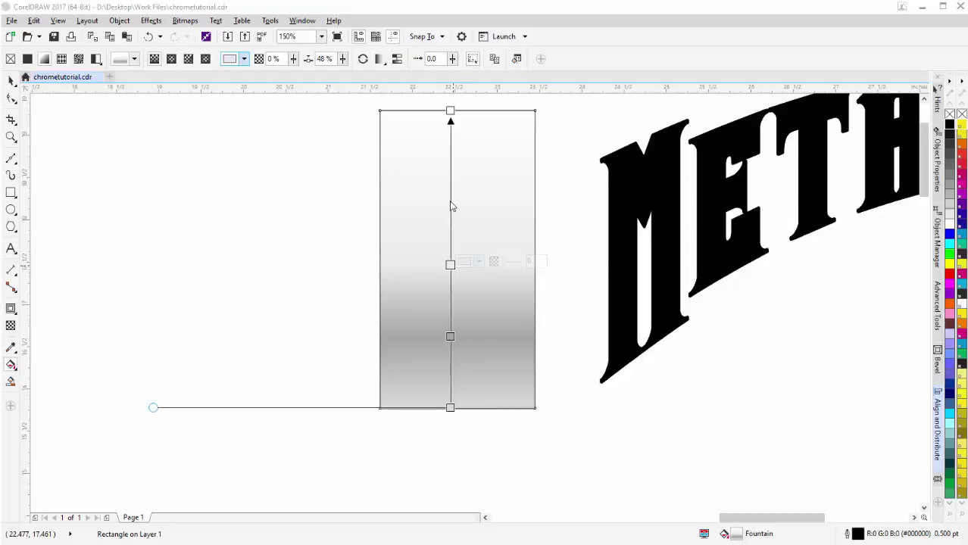
{"action": "double_click", "coordinate": [450, 199]}
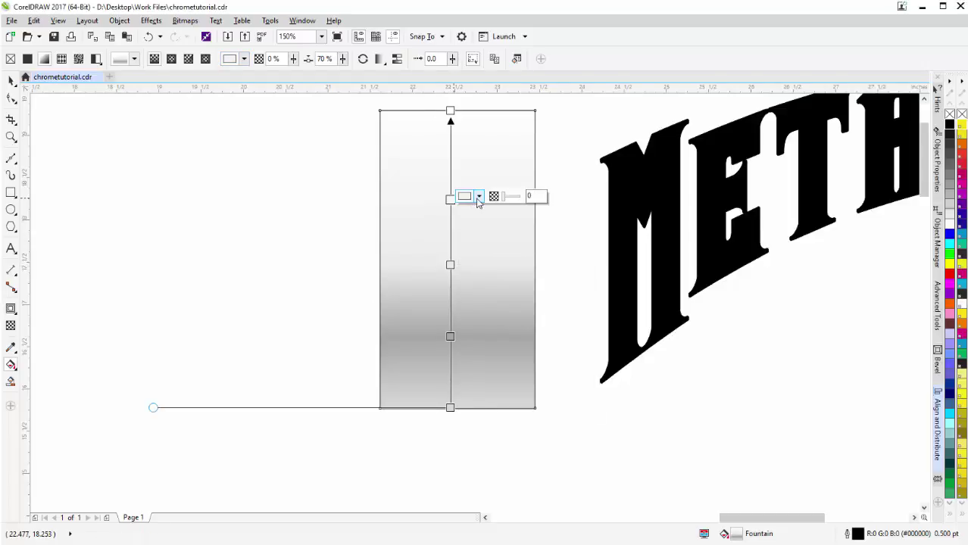
{"action": "left_click", "coordinate": [478, 200]}
{"action": "left_click_drag", "start_coordinate": [467, 264], "coordinate": [460, 279]}
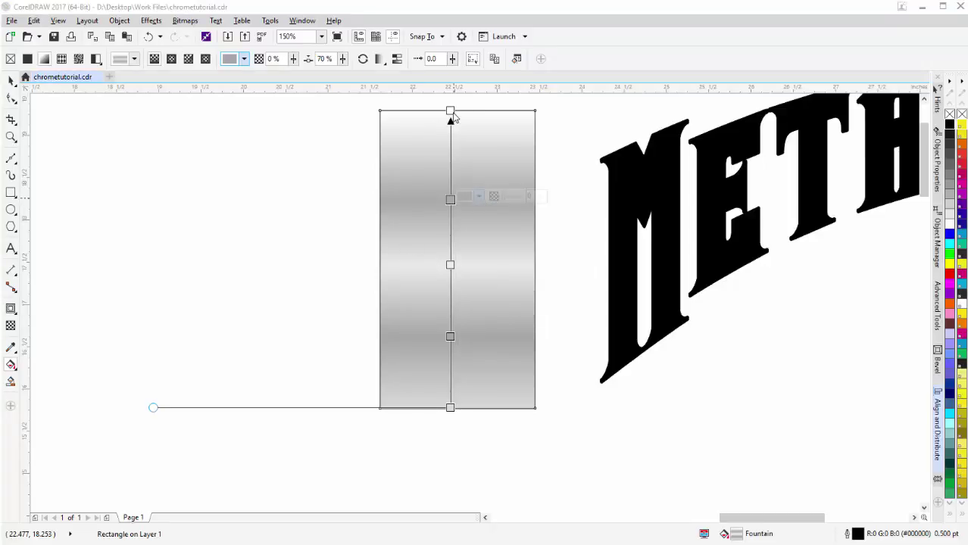
Step: Set the gradient's top end color to light grey R224 G224 B224
{"action": "left_click", "coordinate": [450, 110]}
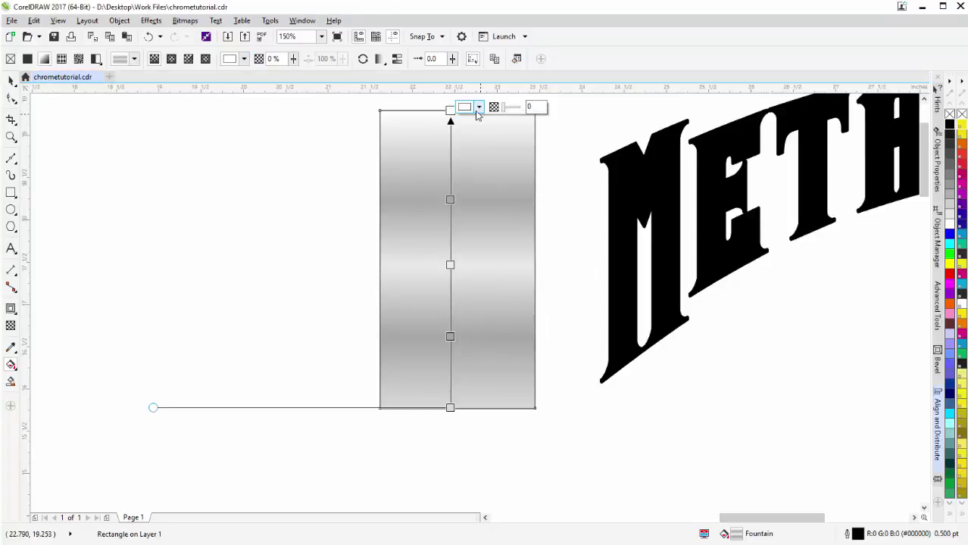
{"action": "left_click", "coordinate": [480, 108]}
{"action": "left_click", "coordinate": [460, 177]}
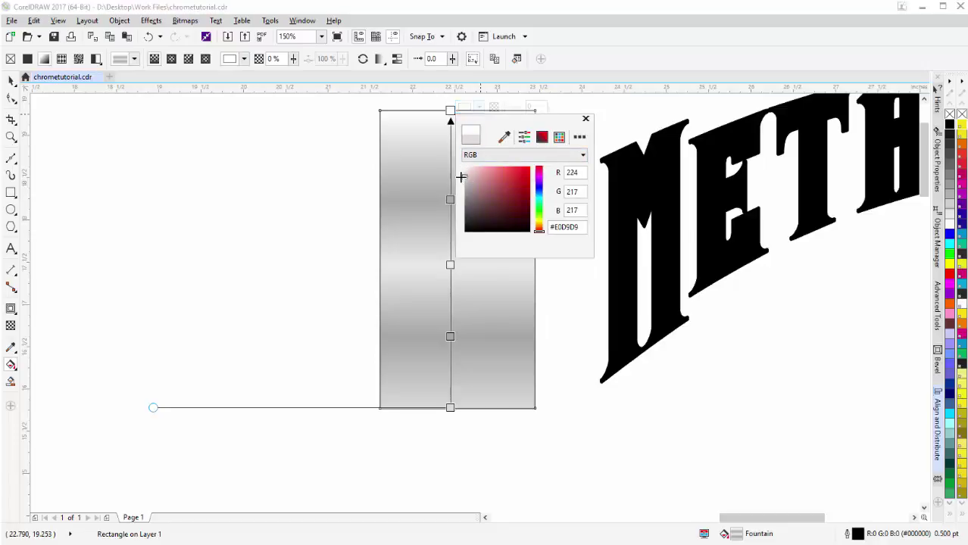
{"action": "left_click_drag", "start_coordinate": [460, 177], "coordinate": [459, 174]}
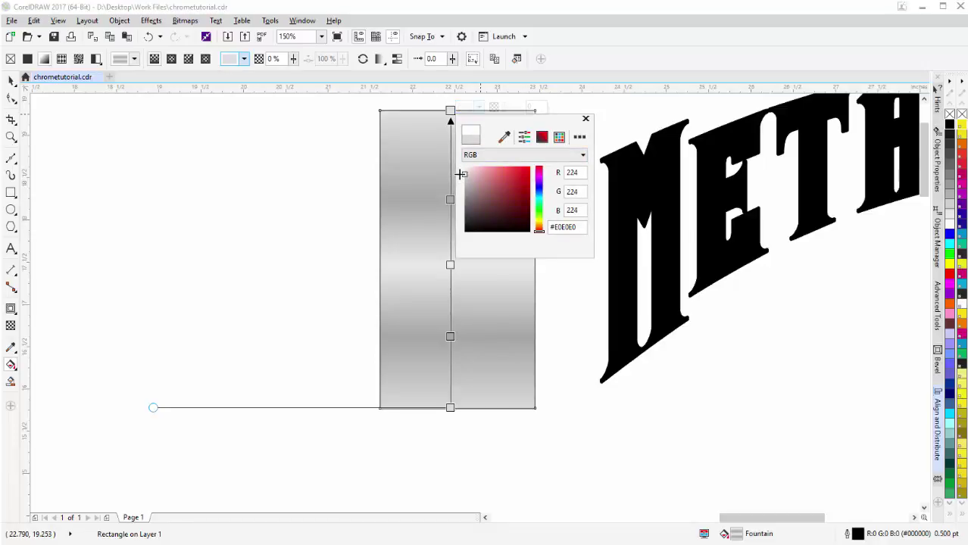
Step: Darken the 70% gradient node to grey R150 G150 B150 and remove the rectangle's outline
{"action": "left_click", "coordinate": [450, 200]}
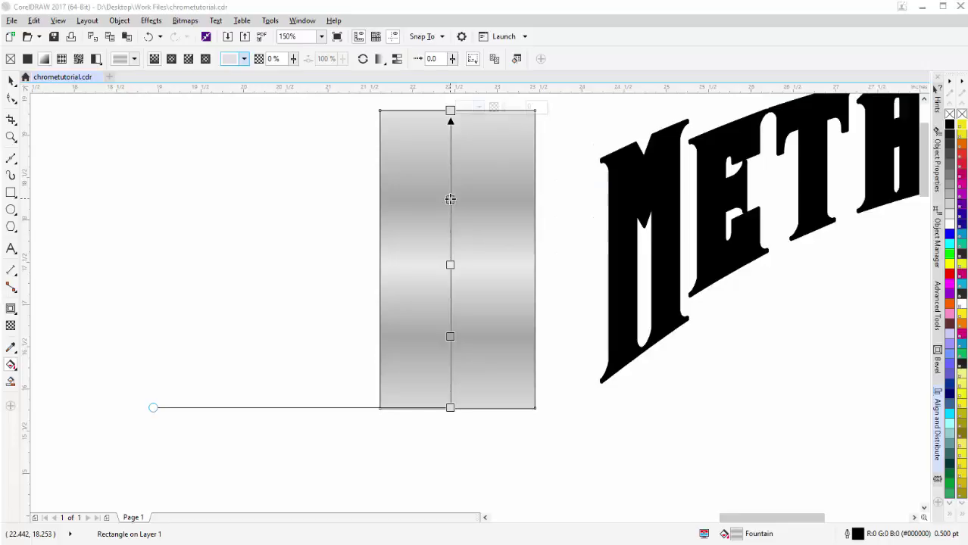
{"action": "left_click", "coordinate": [478, 197]}
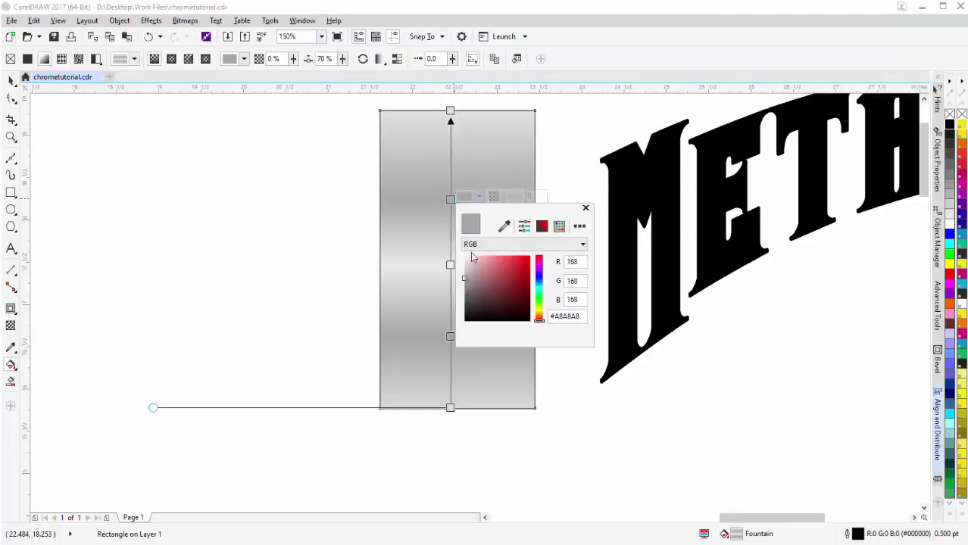
{"action": "left_click", "coordinate": [463, 283]}
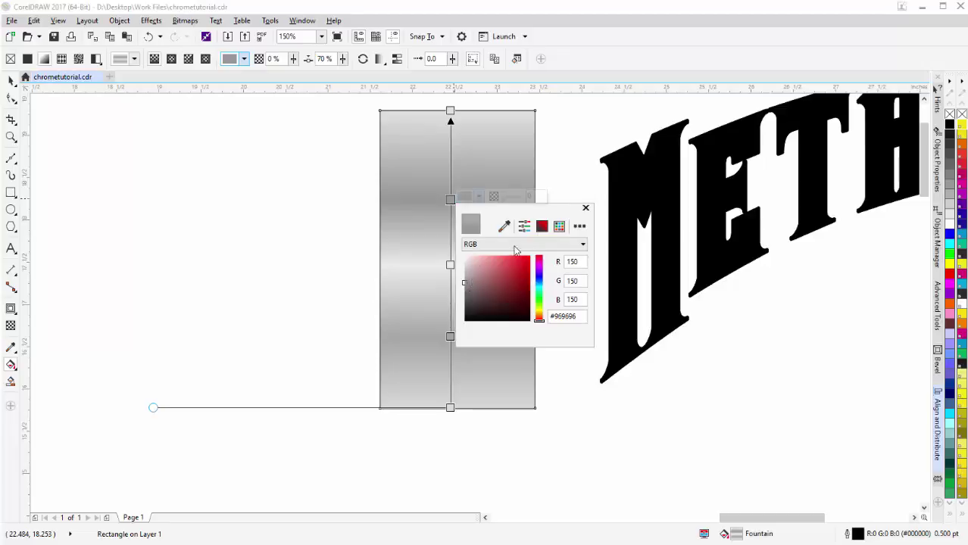
{"action": "left_click", "coordinate": [584, 209]}
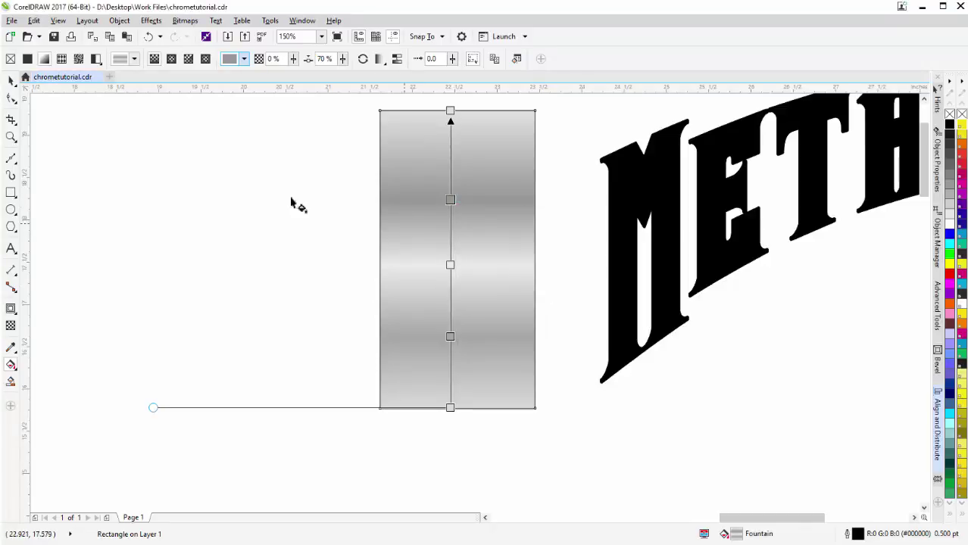
{"action": "left_click", "coordinate": [11, 80]}
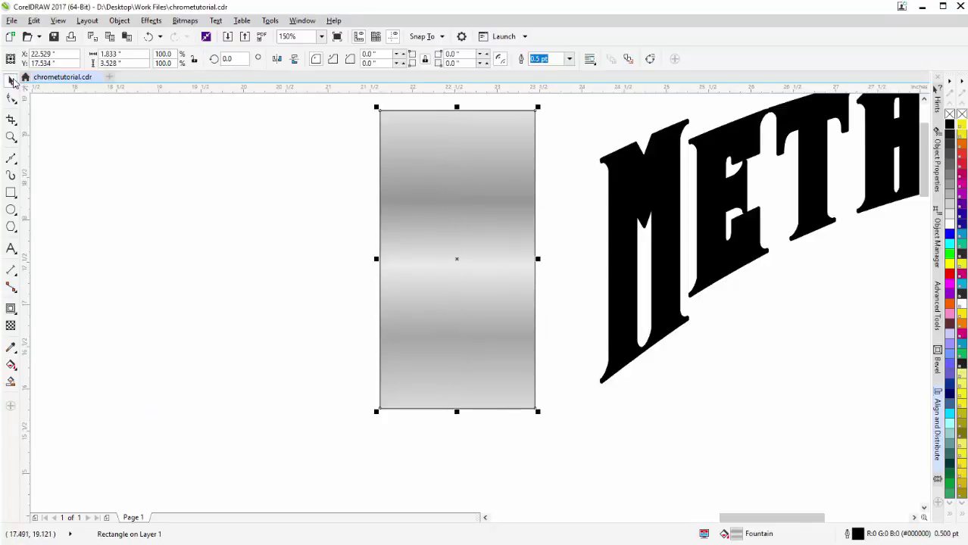
{"action": "right_click", "coordinate": [953, 116]}
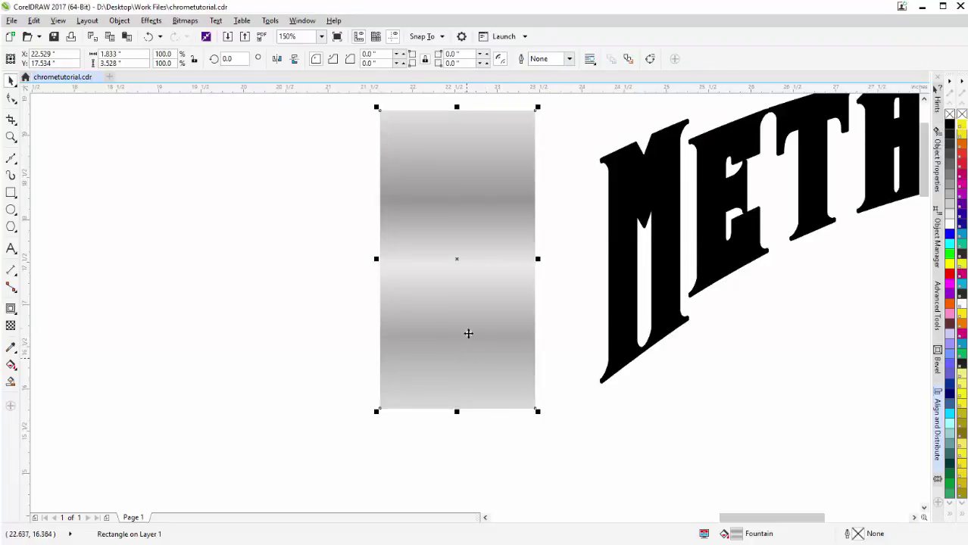
Step: Duplicate the gradient rectangle to its left and convert the copy to a 150 dpi RGB bitmap without a transparent background
{"action": "left_click_drag", "start_coordinate": [463, 264], "coordinate": [259, 268]}
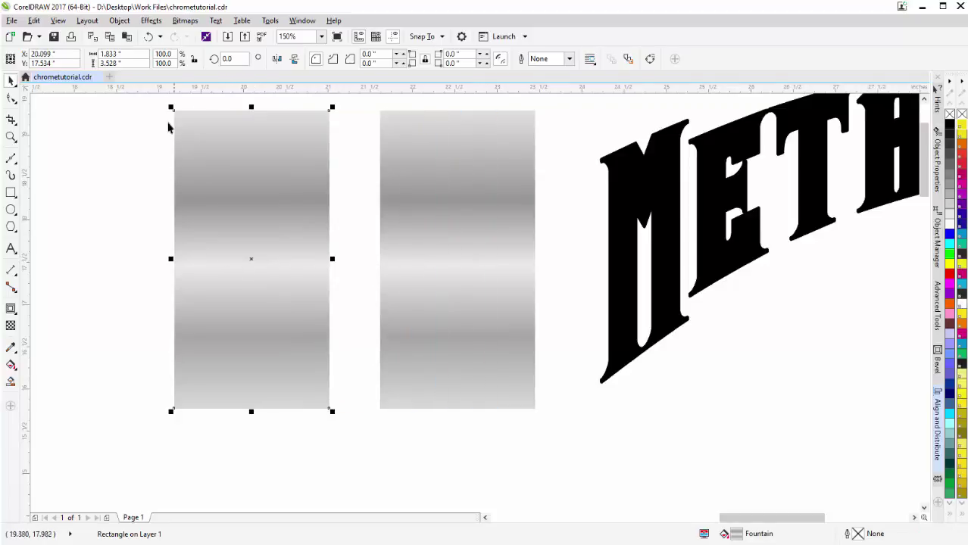
{"action": "left_click", "coordinate": [185, 21]}
{"action": "left_click", "coordinate": [189, 36]}
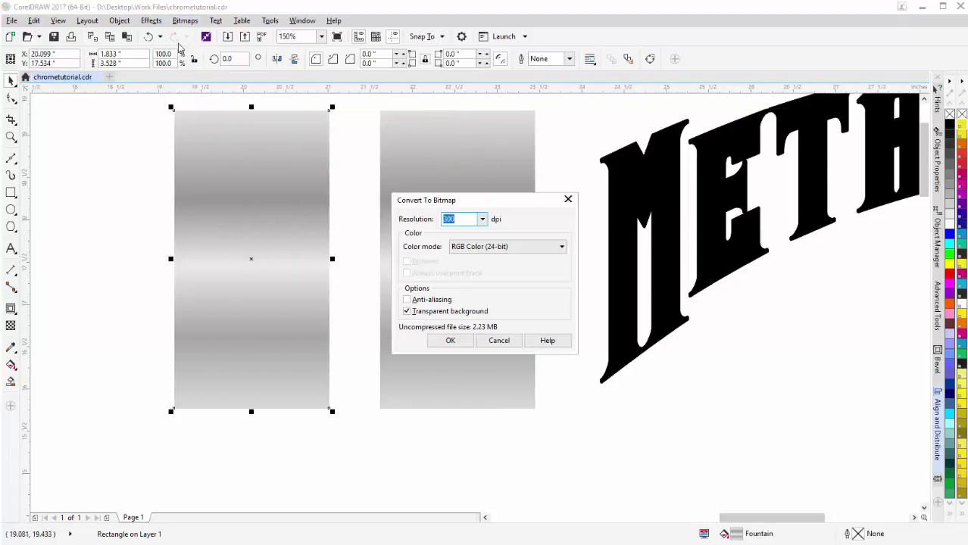
{"action": "left_click", "coordinate": [426, 317]}
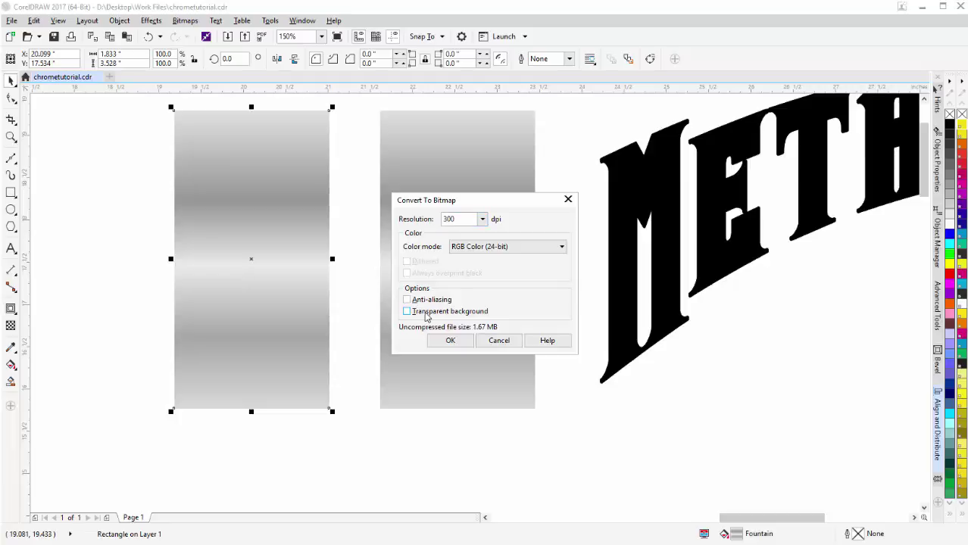
{"action": "left_click", "coordinate": [482, 218]}
{"action": "left_click", "coordinate": [459, 261]}
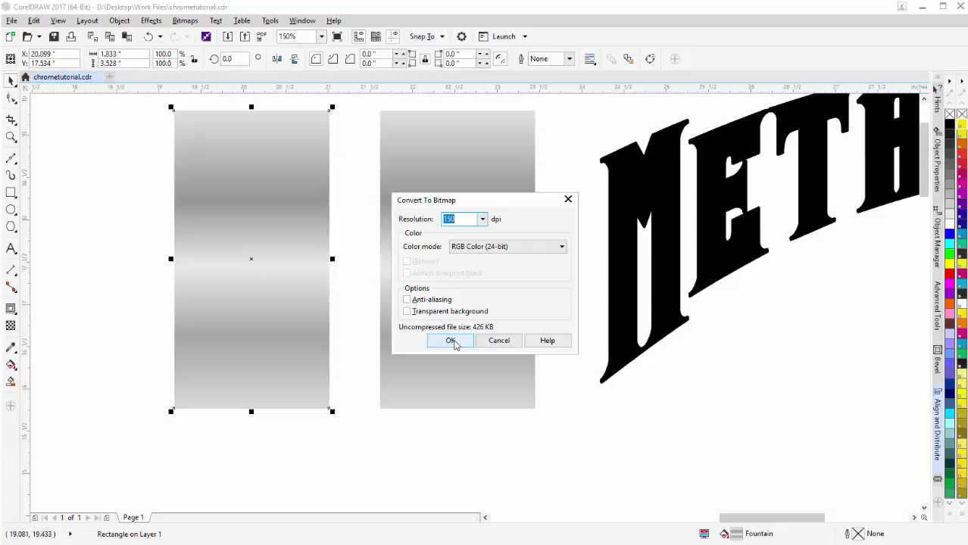
{"action": "left_click", "coordinate": [451, 341]}
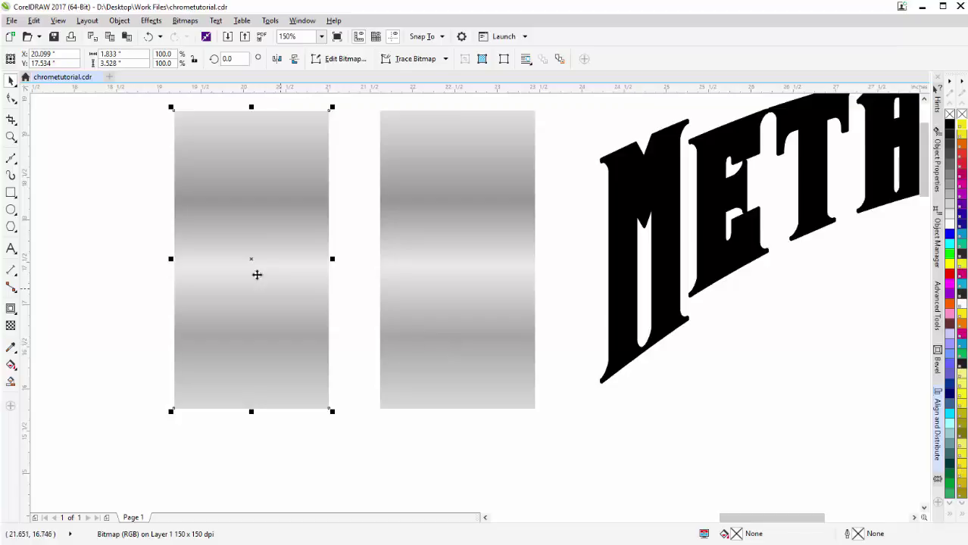
Step: Trace the bitmap copy with Outline Trace as a High quality image, keeping the default trace settings
{"action": "scroll", "coordinate": [469, 305], "scroll_direction": "up", "scroll_amount": 5}
{"action": "scroll", "coordinate": [459, 308], "scroll_direction": "up", "scroll_amount": 2}
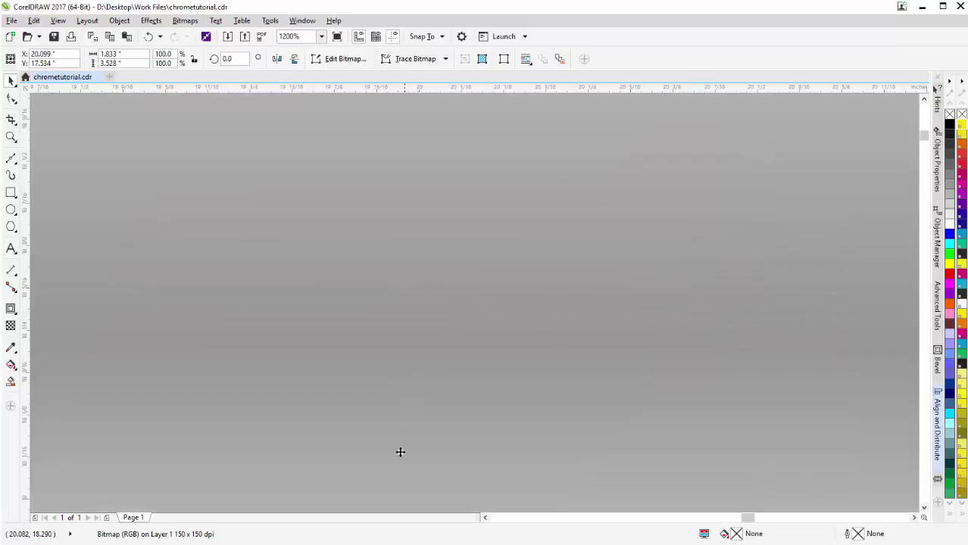
{"action": "scroll", "coordinate": [475, 303], "scroll_direction": "down", "scroll_amount": 3}
{"action": "scroll", "coordinate": [475, 303], "scroll_direction": "down", "scroll_amount": 1}
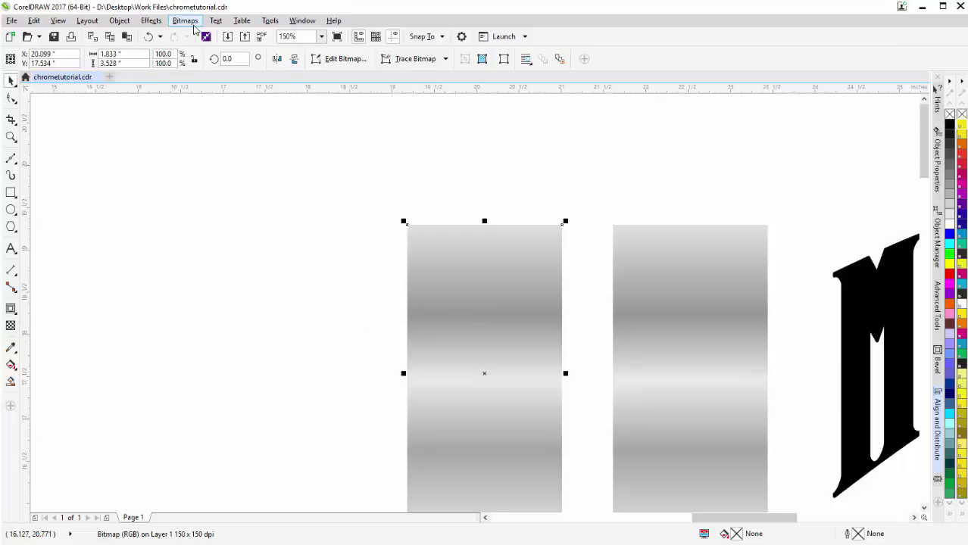
{"action": "left_click", "coordinate": [185, 21]}
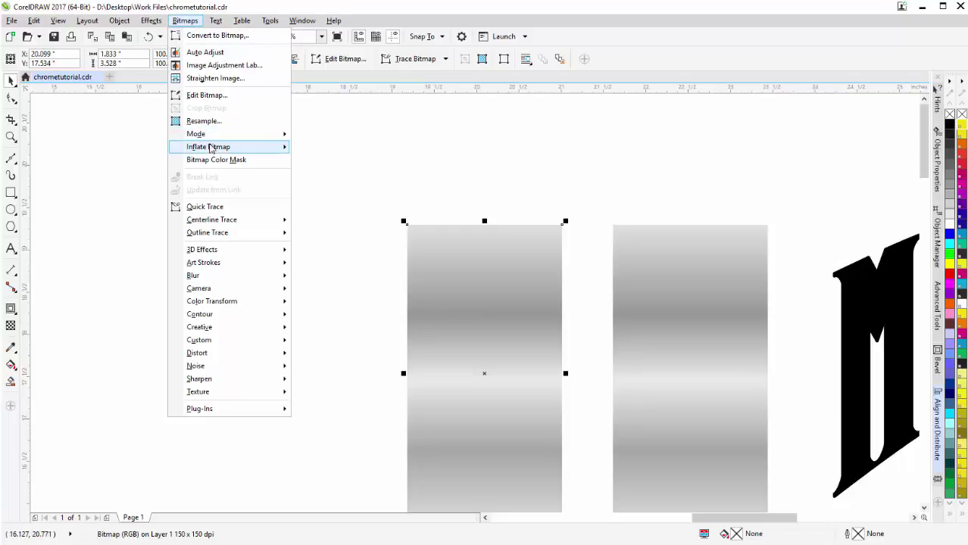
{"action": "mouse_move", "coordinate": [210, 151]}
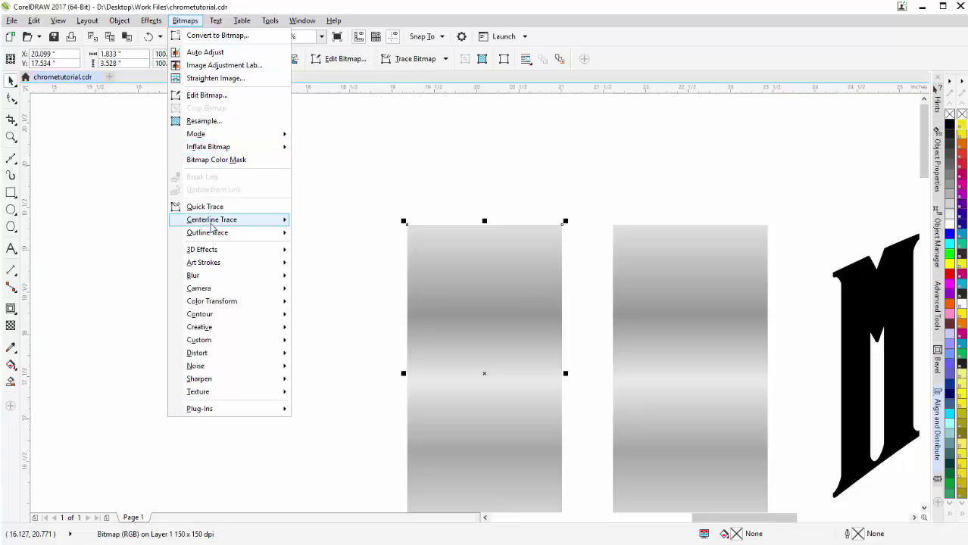
{"action": "mouse_move", "coordinate": [229, 234]}
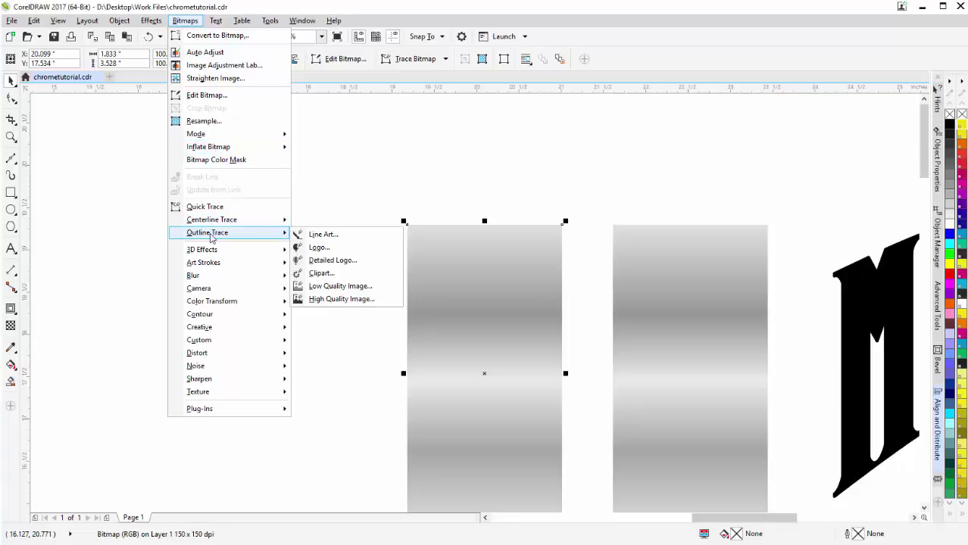
{"action": "left_click", "coordinate": [326, 300]}
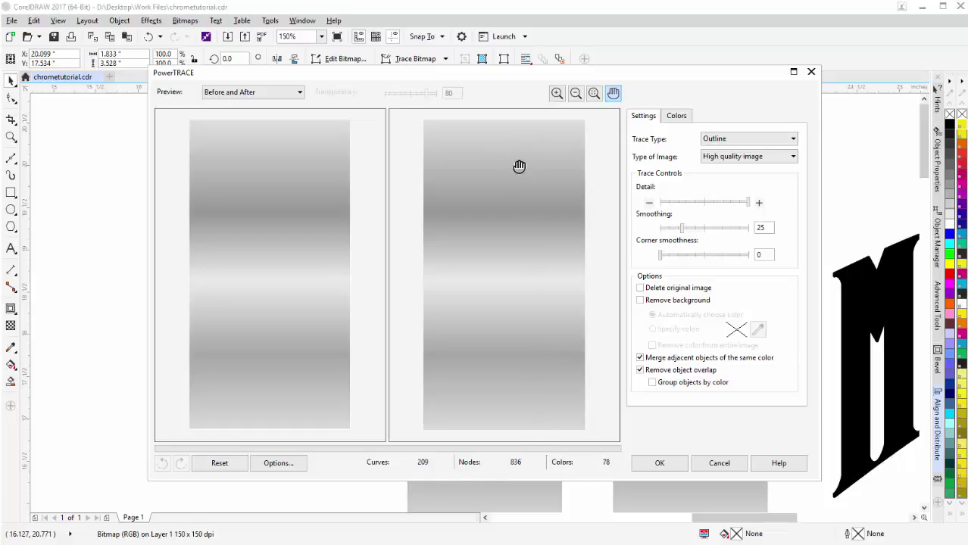
{"action": "left_click", "coordinate": [660, 464]}
Step: Move the traced group off the bitmap, delete the bitmap, and place the traced group in the empty space
{"action": "left_click_drag", "start_coordinate": [458, 332], "coordinate": [250, 340]}
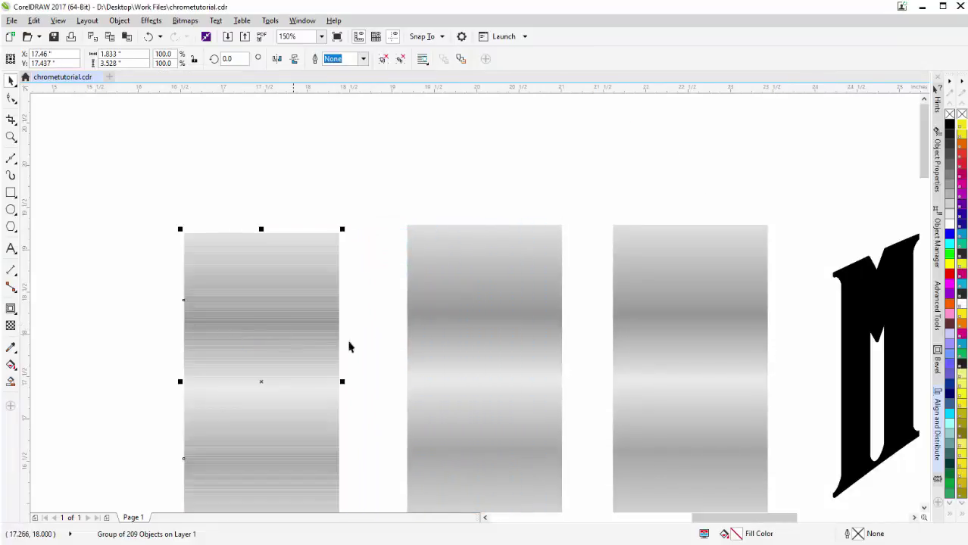
{"action": "left_click", "coordinate": [428, 321]}
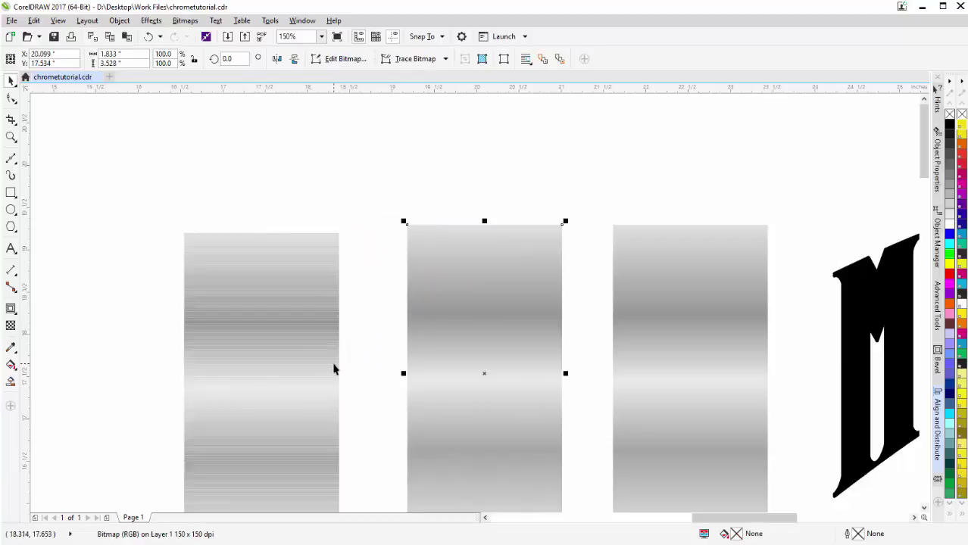
{"action": "key", "text": "Delete"}
{"action": "left_click", "coordinate": [270, 340]}
{"action": "left_click_drag", "start_coordinate": [268, 344], "coordinate": [430, 266]}
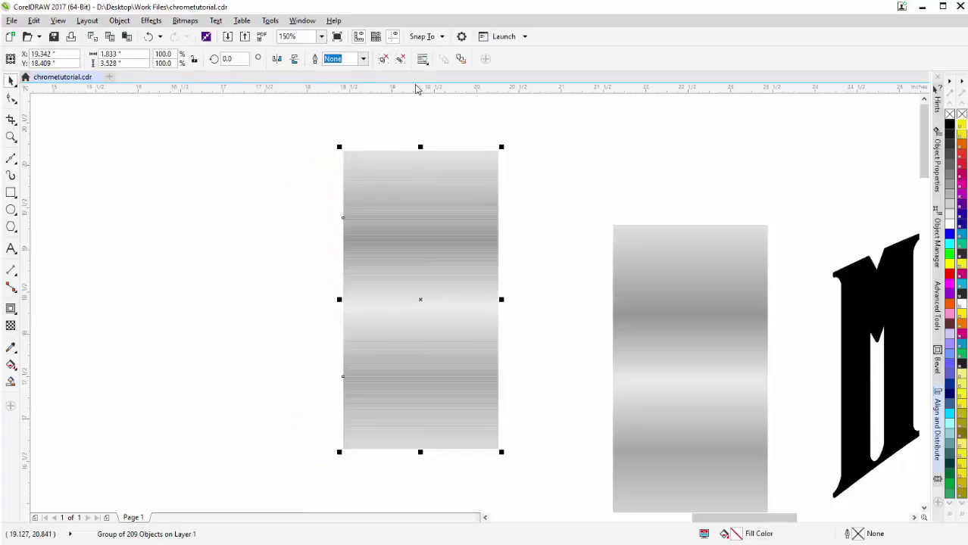
Step: Ungroup all the traced strips and shift the topmost strip down about 0.02 inches so it overlaps its neighbour
{"action": "left_click", "coordinate": [401, 59]}
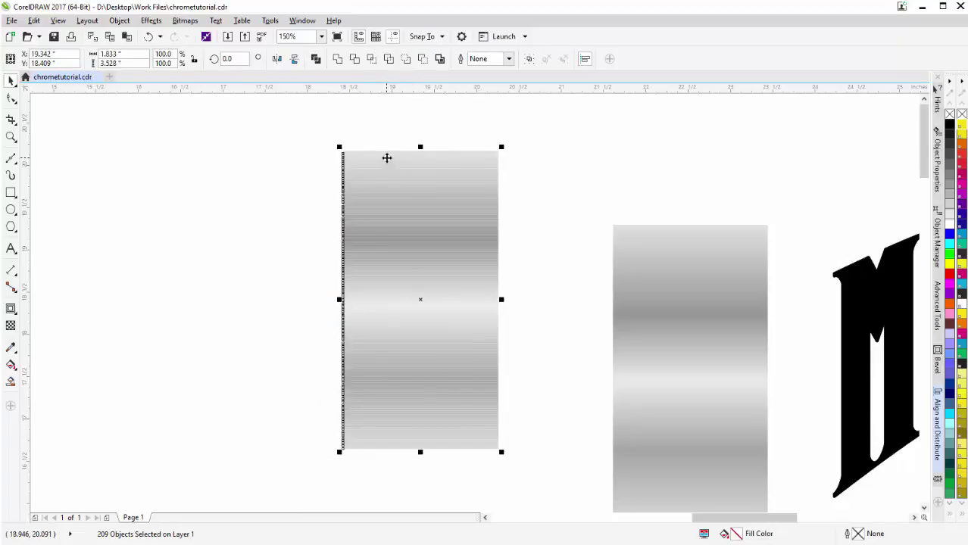
{"action": "scroll", "coordinate": [387, 158], "scroll_direction": "up", "scroll_amount": 1}
{"action": "scroll", "coordinate": [470, 306], "scroll_direction": "up", "scroll_amount": 3}
{"action": "left_click", "coordinate": [489, 247]}
{"action": "left_click", "coordinate": [470, 315]}
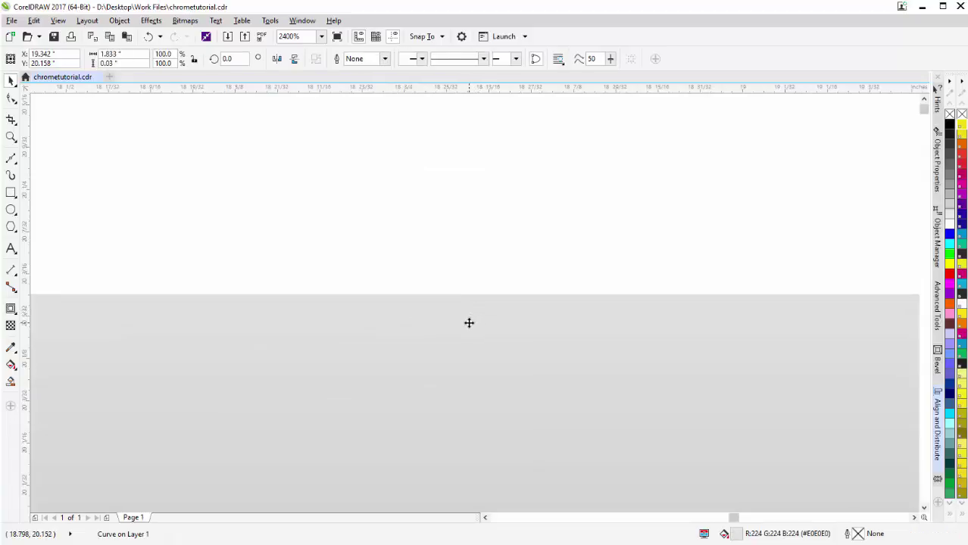
{"action": "left_click_drag", "start_coordinate": [474, 313], "coordinate": [476, 339]}
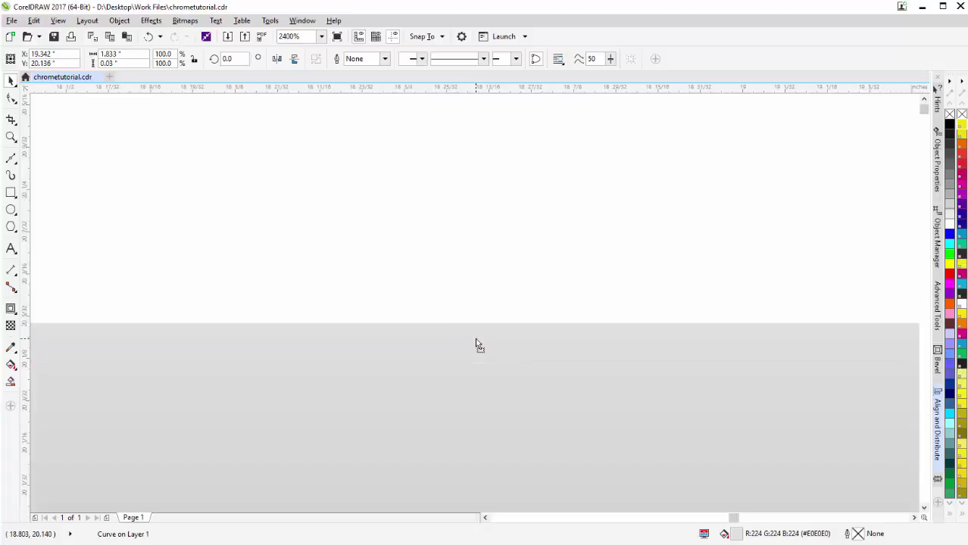
Step: Shift the bottommost traced strip slightly upward so it overlaps the strip above it
{"action": "scroll", "coordinate": [476, 345], "scroll_direction": "down", "scroll_amount": 4}
{"action": "scroll", "coordinate": [475, 335], "scroll_direction": "down", "scroll_amount": 3}
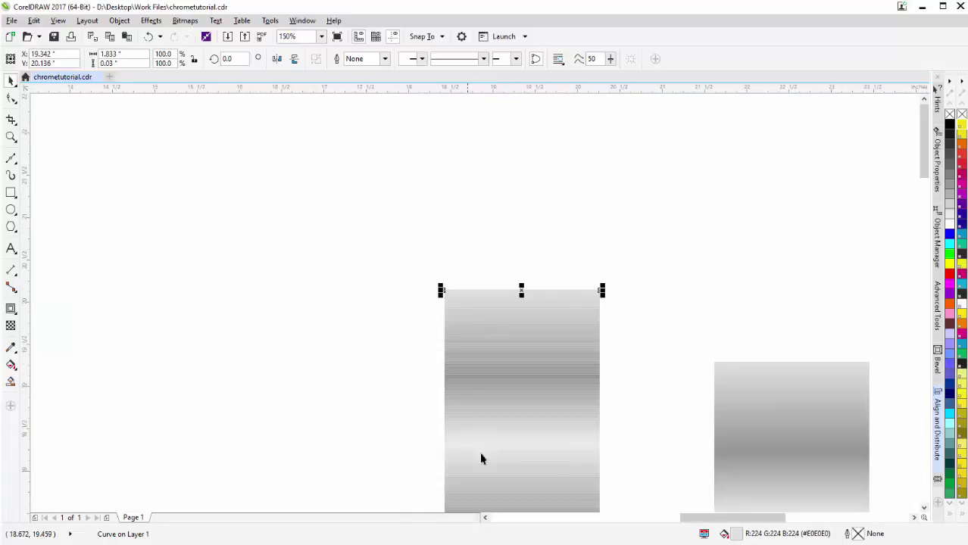
{"action": "scroll", "coordinate": [464, 321], "scroll_direction": "up", "scroll_amount": 2}
{"action": "scroll", "coordinate": [464, 320], "scroll_direction": "up", "scroll_amount": 4}
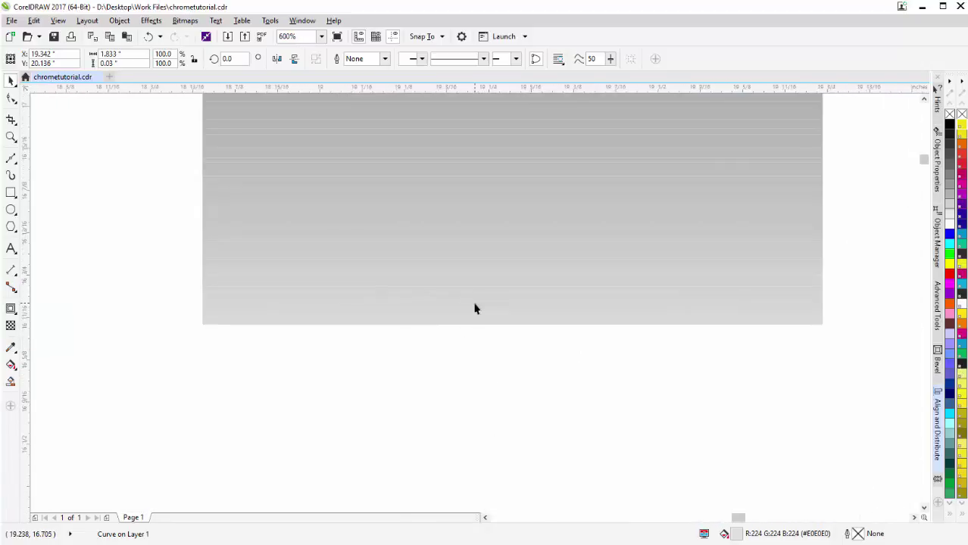
{"action": "left_click", "coordinate": [468, 331]}
{"action": "left_click_drag", "start_coordinate": [467, 332], "coordinate": [469, 325]}
{"action": "scroll", "coordinate": [475, 303], "scroll_direction": "down", "scroll_amount": 4}
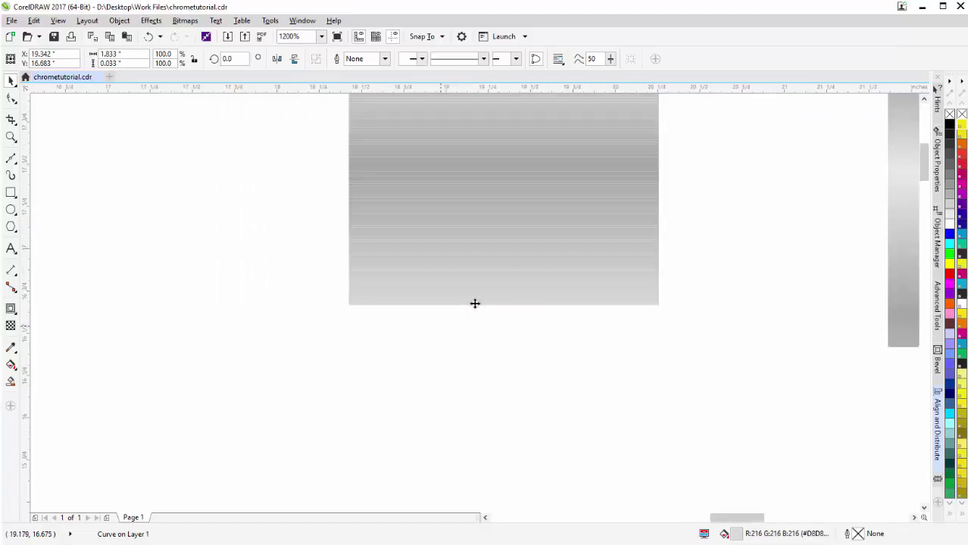
{"action": "scroll", "coordinate": [475, 307], "scroll_direction": "down", "scroll_amount": 1}
Step: Select all the traced strips, distribute them with equal vertical spacing, and group them
{"action": "left_click_drag", "start_coordinate": [532, 149], "coordinate": [417, 333]}
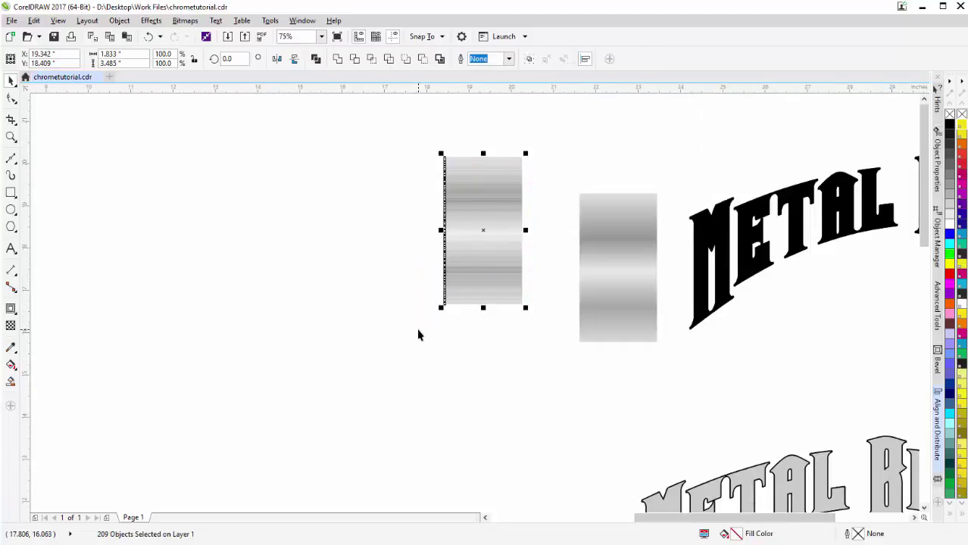
{"action": "left_click", "coordinate": [938, 415]}
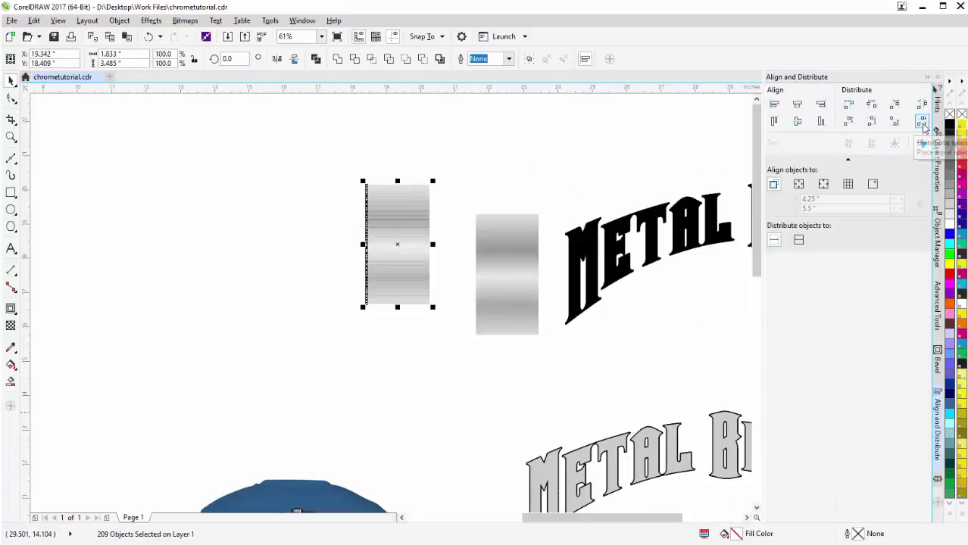
{"action": "left_click", "coordinate": [923, 124]}
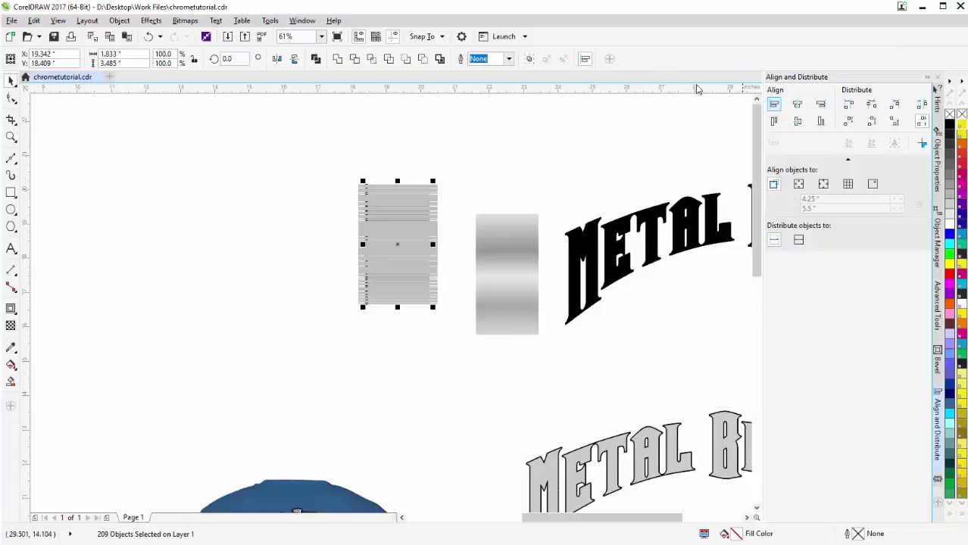
{"action": "left_click", "coordinate": [529, 60]}
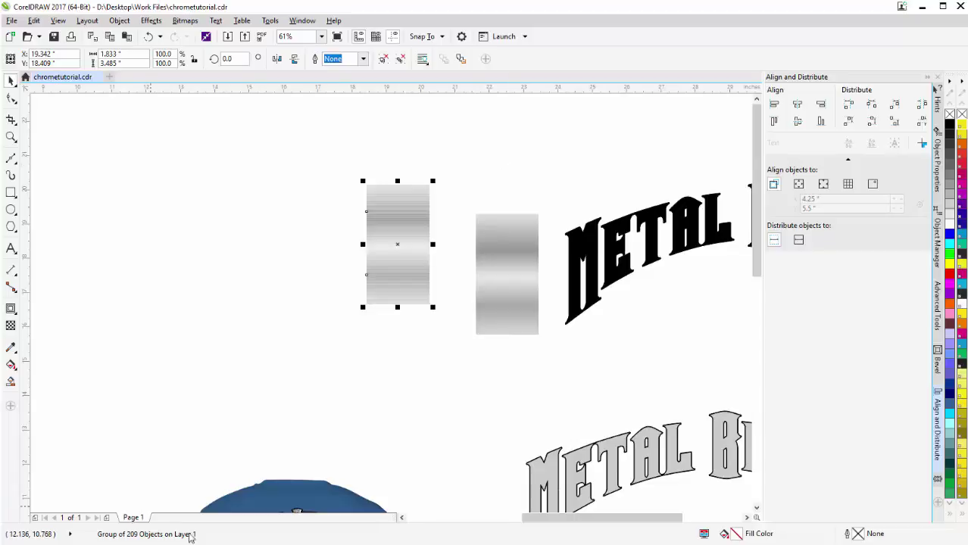
{"action": "left_click", "coordinate": [511, 285]}
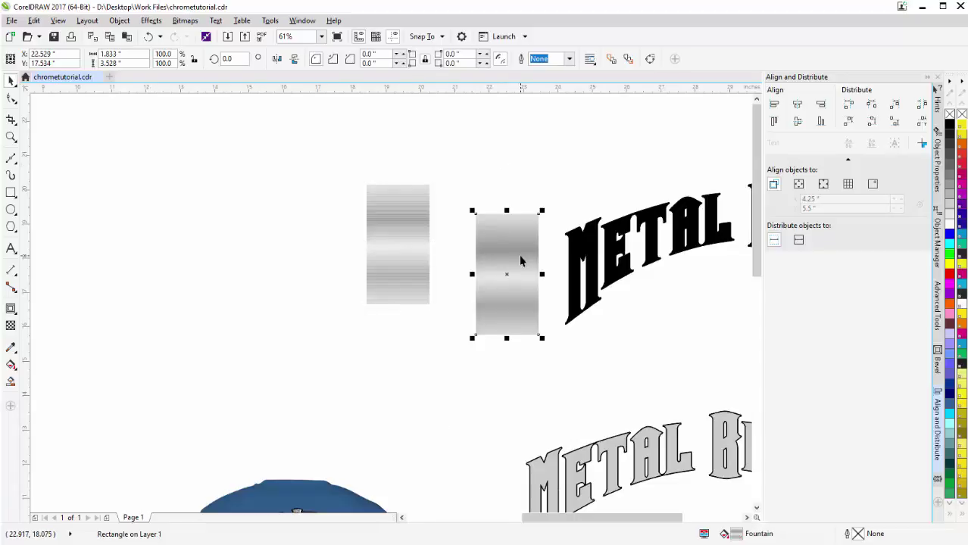
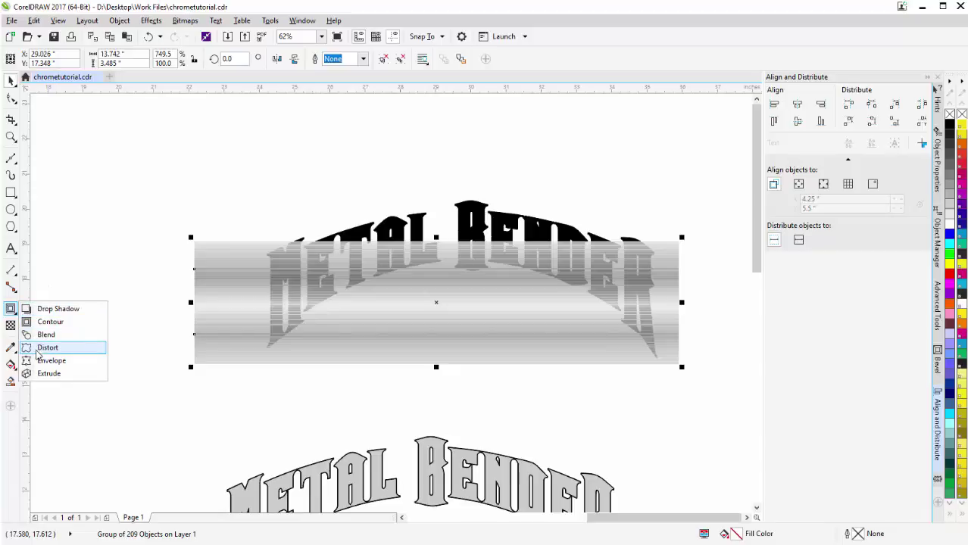
Step: Apply an envelope to the stretched strip group, remove its top and bottom middle nodes, and pull both sides in to the lettering's ends
{"action": "left_click", "coordinate": [40, 361]}
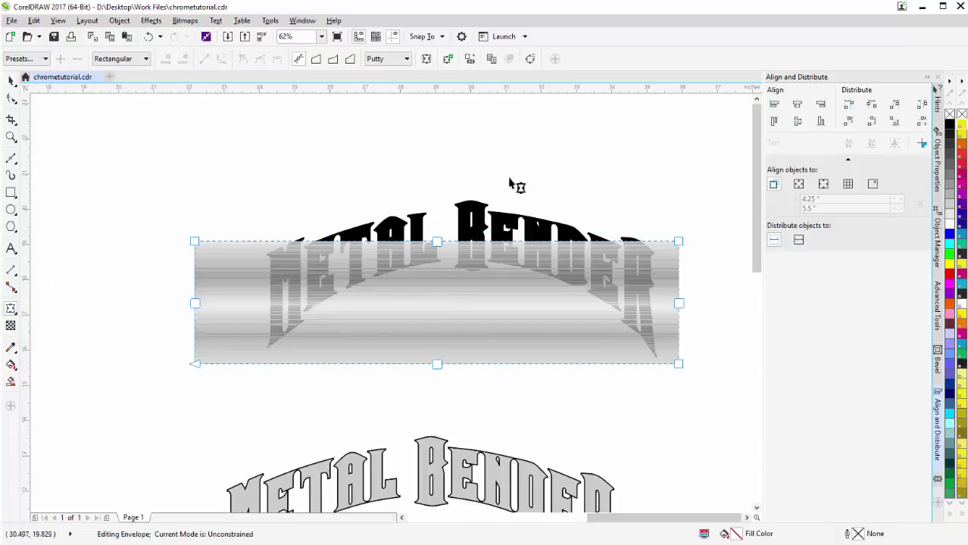
{"action": "left_click_drag", "start_coordinate": [506, 166], "coordinate": [374, 397]}
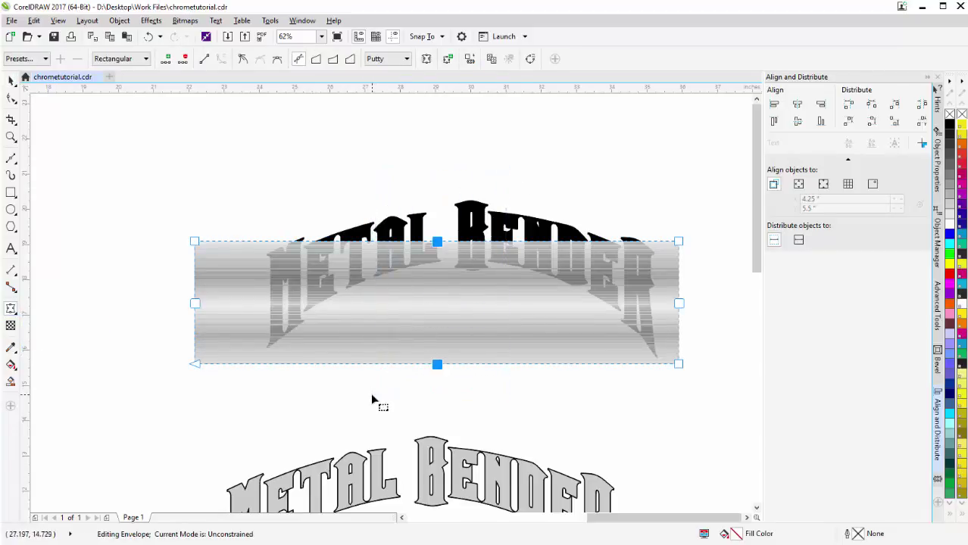
{"action": "left_click", "coordinate": [470, 364]}
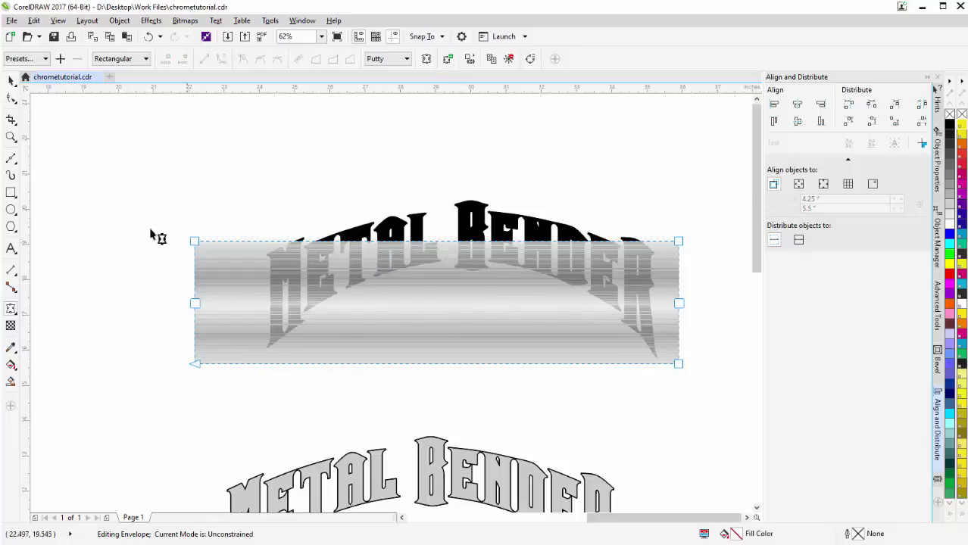
{"action": "left_click_drag", "start_coordinate": [160, 222], "coordinate": [223, 419]}
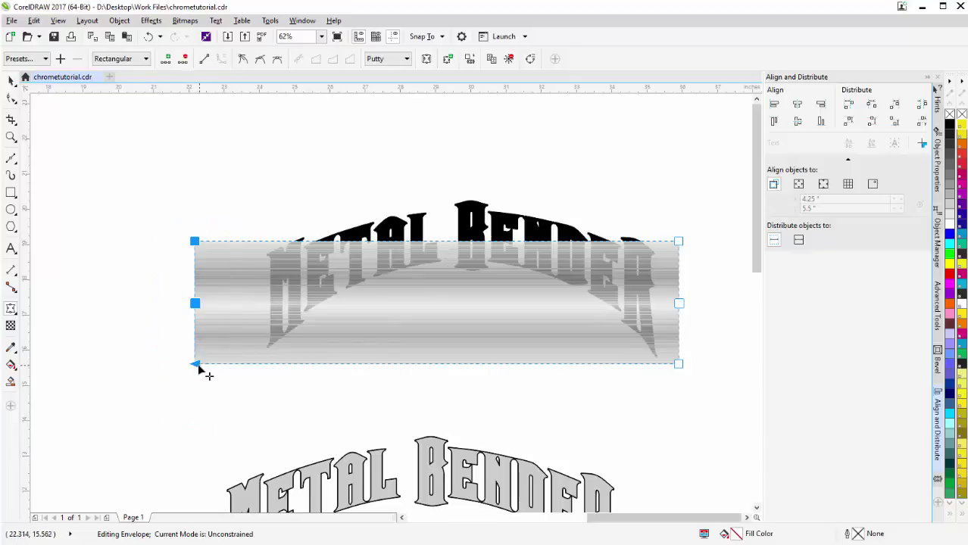
{"action": "left_click_drag", "start_coordinate": [203, 367], "coordinate": [262, 367]}
{"action": "left_click_drag", "start_coordinate": [703, 220], "coordinate": [662, 364]}
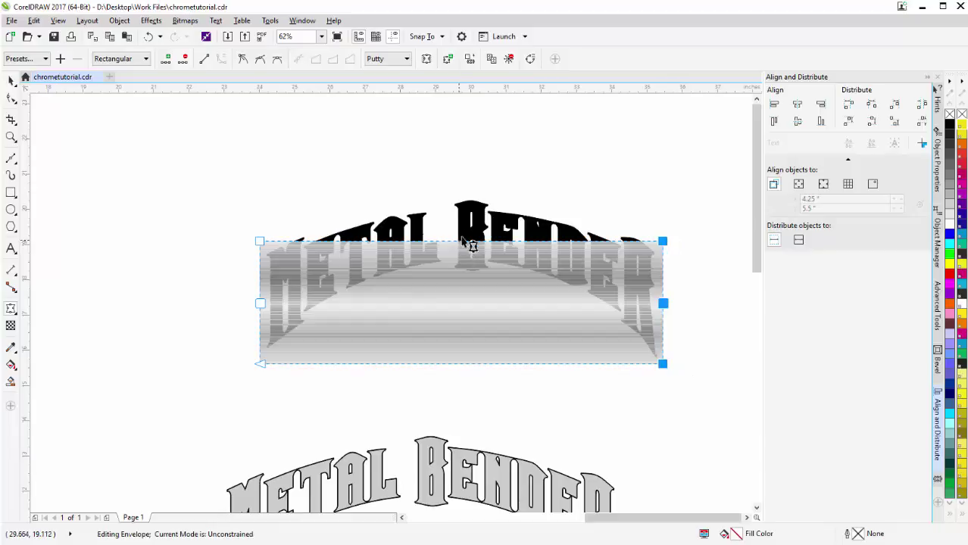
Step: Bend the envelope's top and bottom edges upward into arches that follow the "Metal Bender" lettering
{"action": "left_click", "coordinate": [472, 173]}
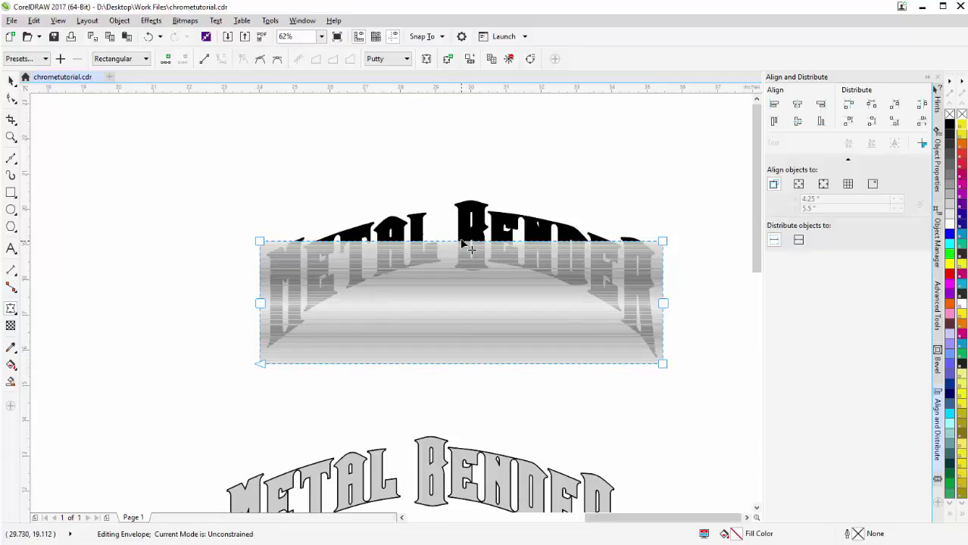
{"action": "left_click_drag", "start_coordinate": [462, 243], "coordinate": [469, 201]}
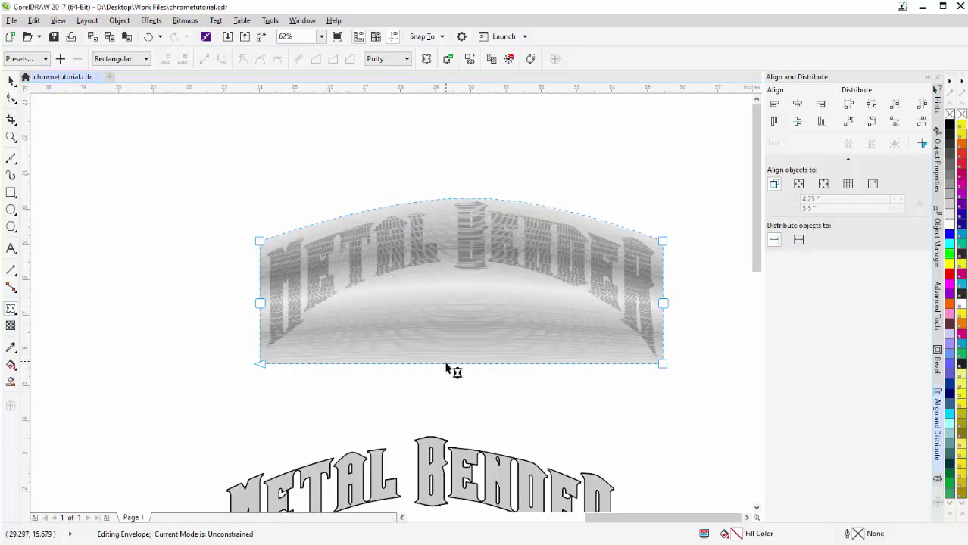
{"action": "left_click_drag", "start_coordinate": [447, 369], "coordinate": [455, 275]}
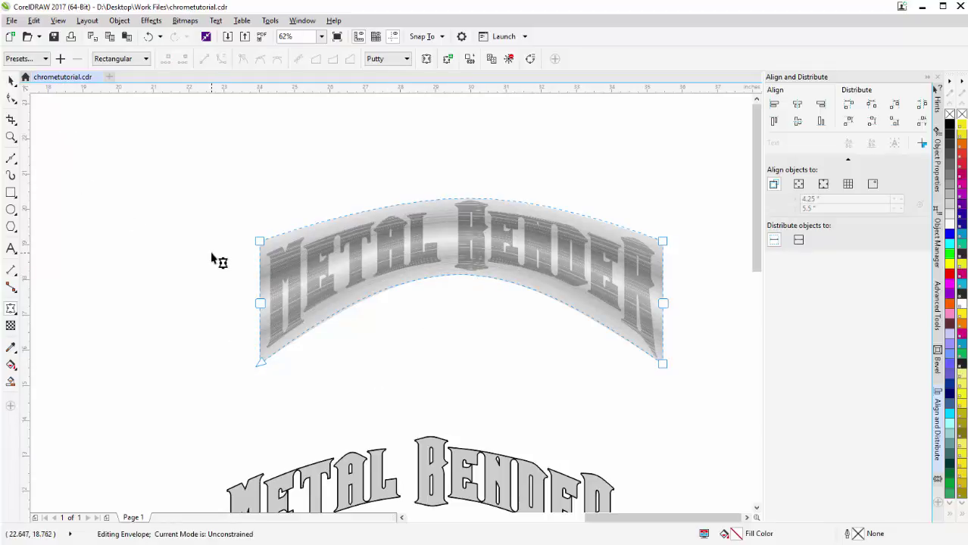
{"action": "left_click", "coordinate": [260, 242]}
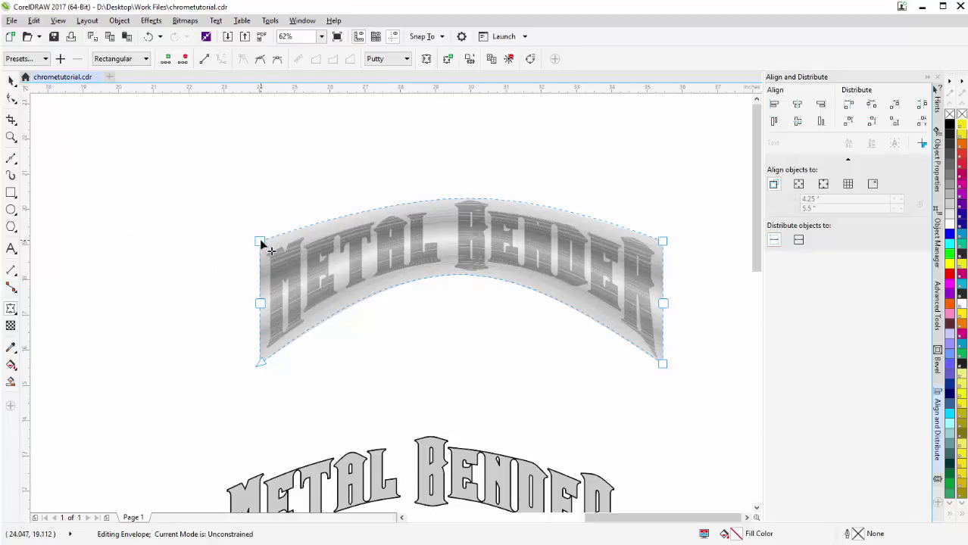
Step: Lower the envelope's two upper corner nodes slightly and raise its top edge to cover the top of the "Metal Bender" arch
{"action": "left_click_drag", "start_coordinate": [260, 243], "coordinate": [261, 250]}
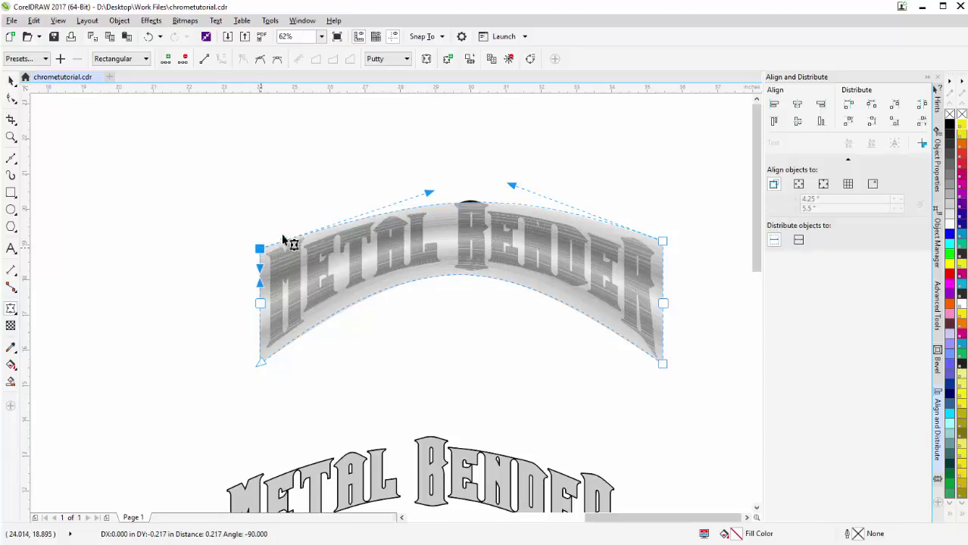
{"action": "left_click", "coordinate": [663, 241]}
{"action": "left_click_drag", "start_coordinate": [663, 241], "coordinate": [663, 248]}
{"action": "left_click_drag", "start_coordinate": [475, 209], "coordinate": [485, 206]}
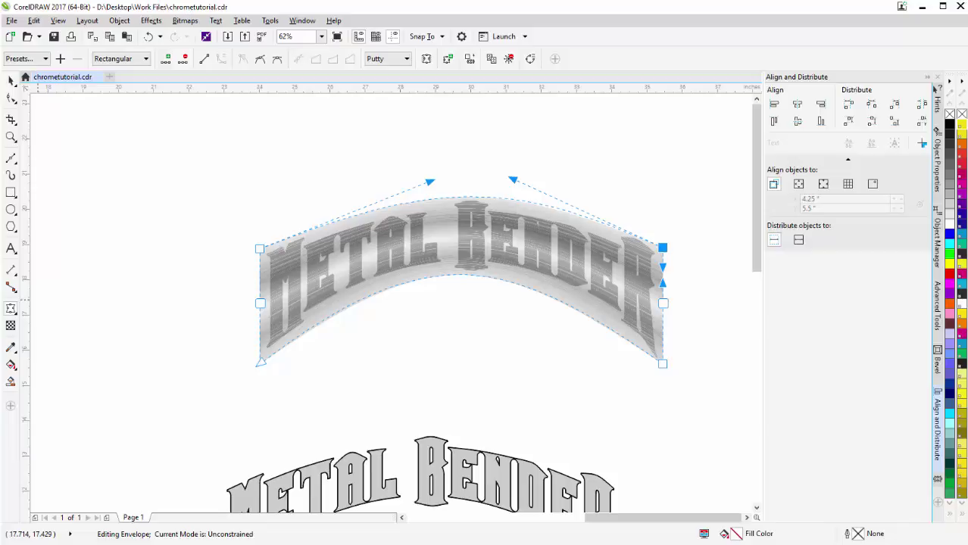
Step: Move the arched strip group up and away from the black "Metal Bender" lettering beneath it
{"action": "left_click", "coordinate": [11, 81]}
{"action": "left_click", "coordinate": [439, 271]}
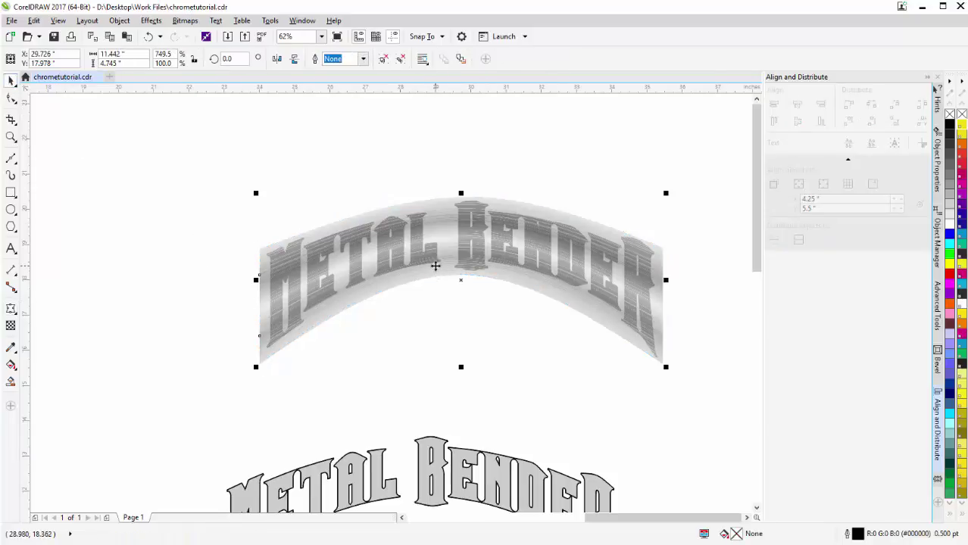
{"action": "left_click_drag", "start_coordinate": [451, 266], "coordinate": [271, 161]}
{"action": "left_click", "coordinate": [509, 268]}
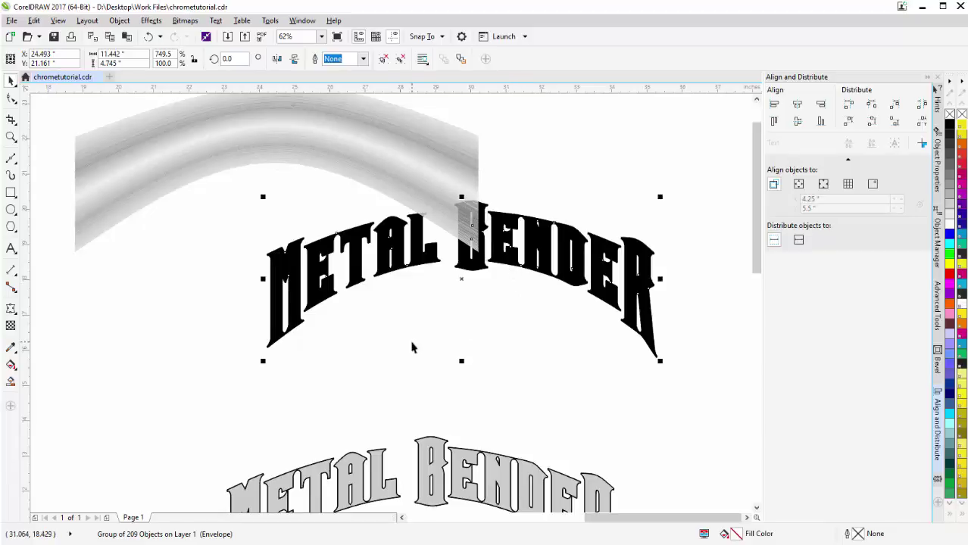
Step: PowerClip the arched strip group inside the black lettering and center the contents in the letter shapes
{"action": "left_click", "coordinate": [248, 141]}
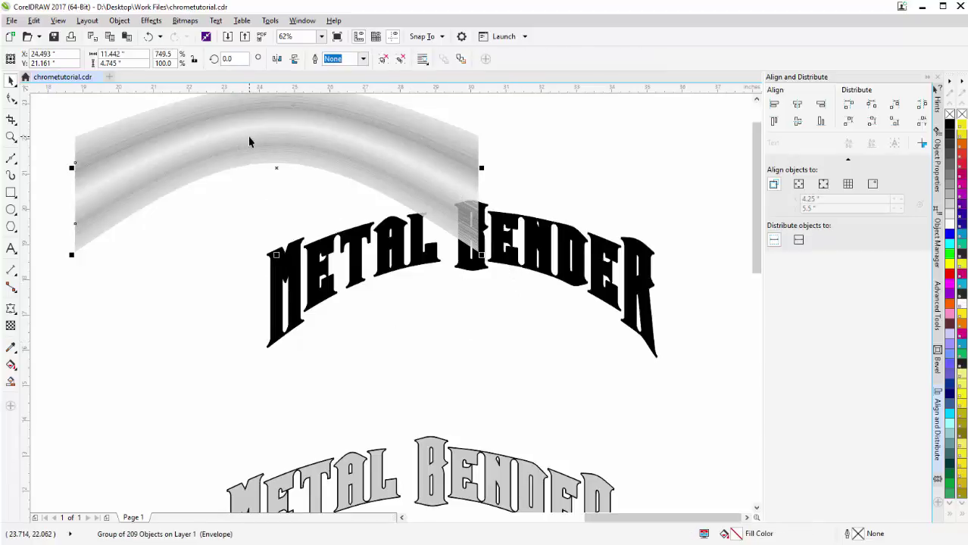
{"action": "left_click_drag", "start_coordinate": [247, 138], "coordinate": [357, 241]}
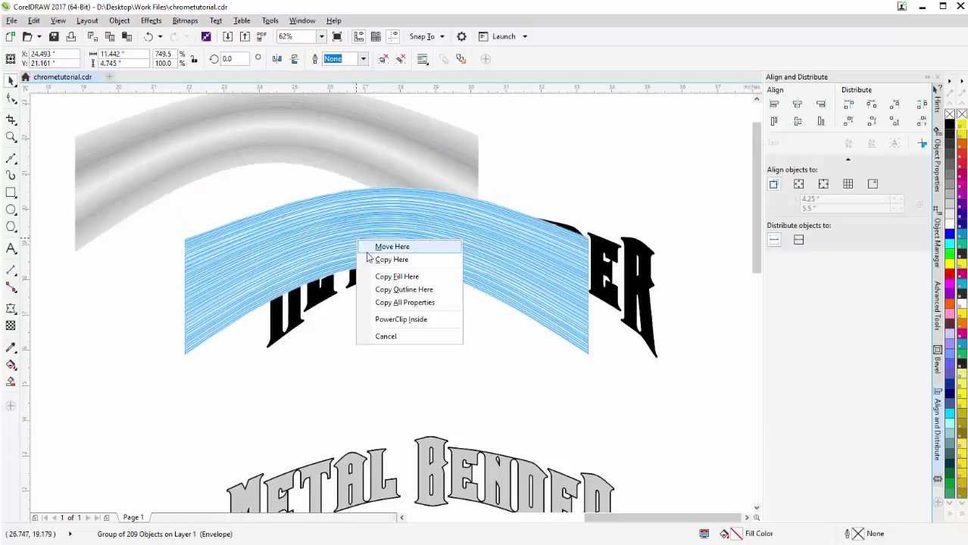
{"action": "left_click", "coordinate": [391, 320]}
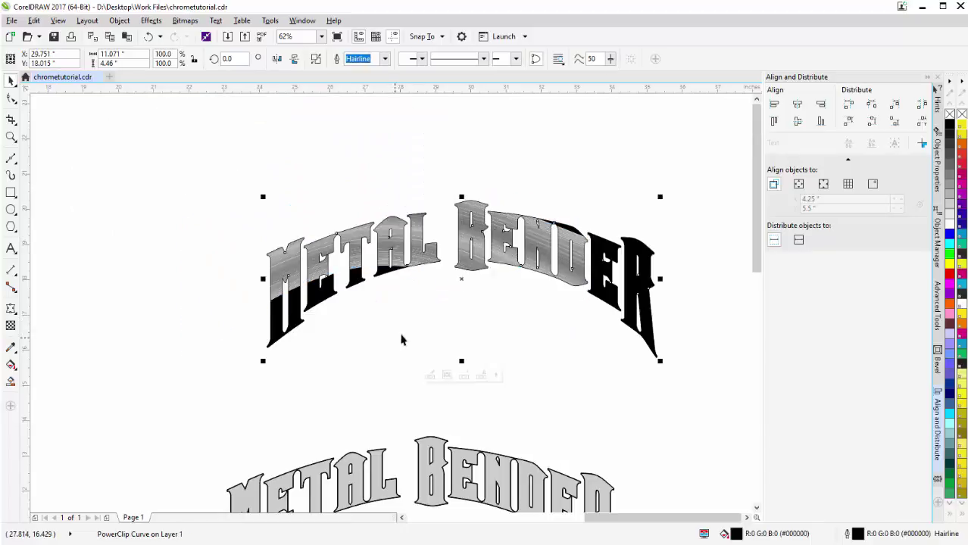
{"action": "left_click", "coordinate": [496, 376]}
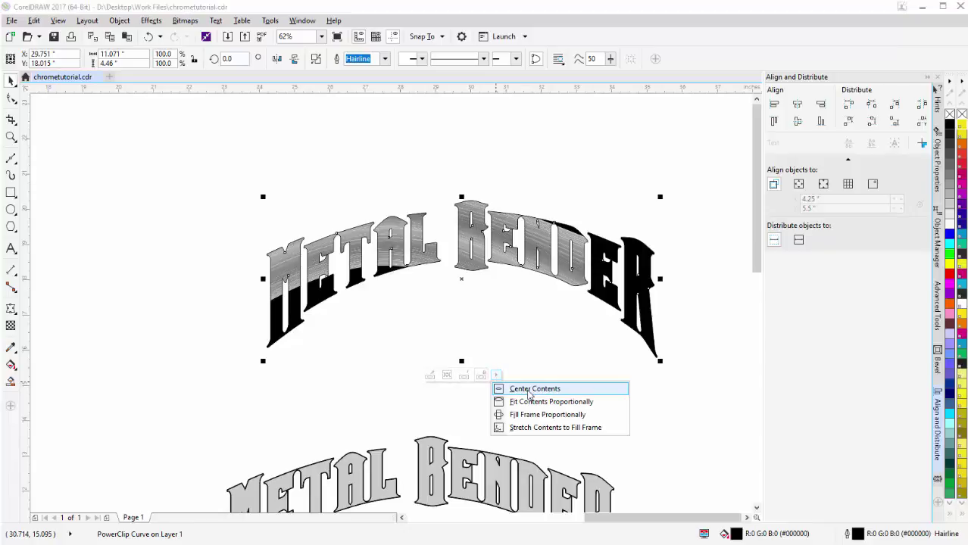
{"action": "left_click", "coordinate": [529, 392]}
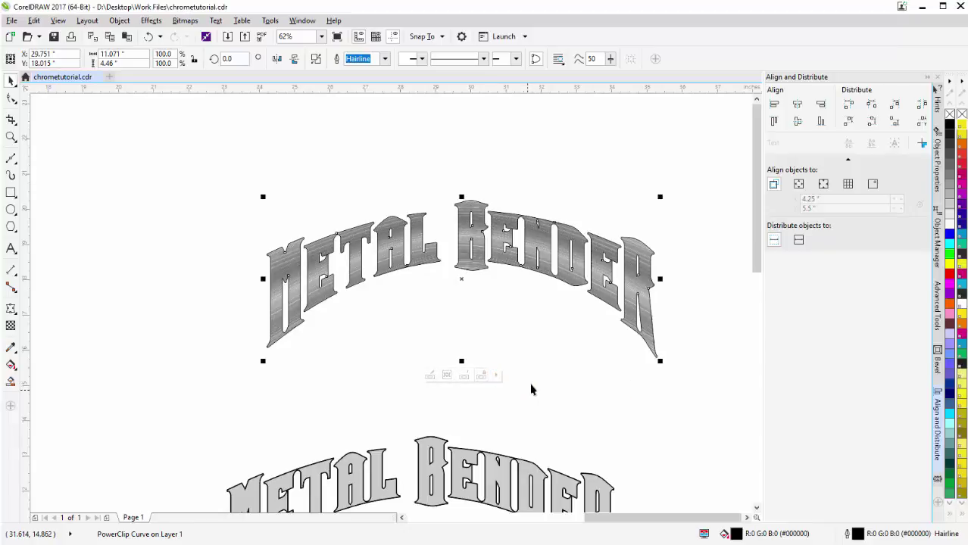
Step: Remove the outline from the clipped lettering and shift the lettering slightly to the right
{"action": "left_click", "coordinate": [600, 210]}
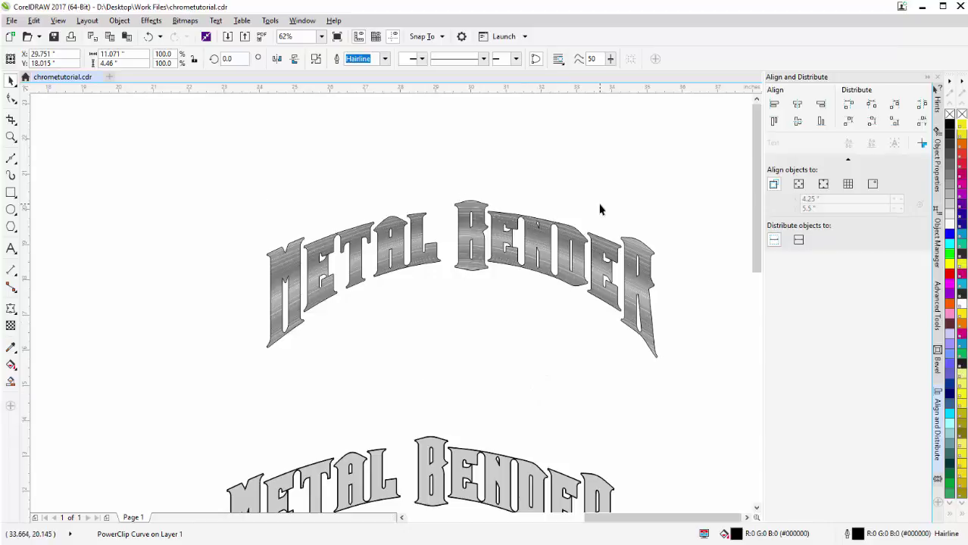
{"action": "left_click", "coordinate": [585, 236]}
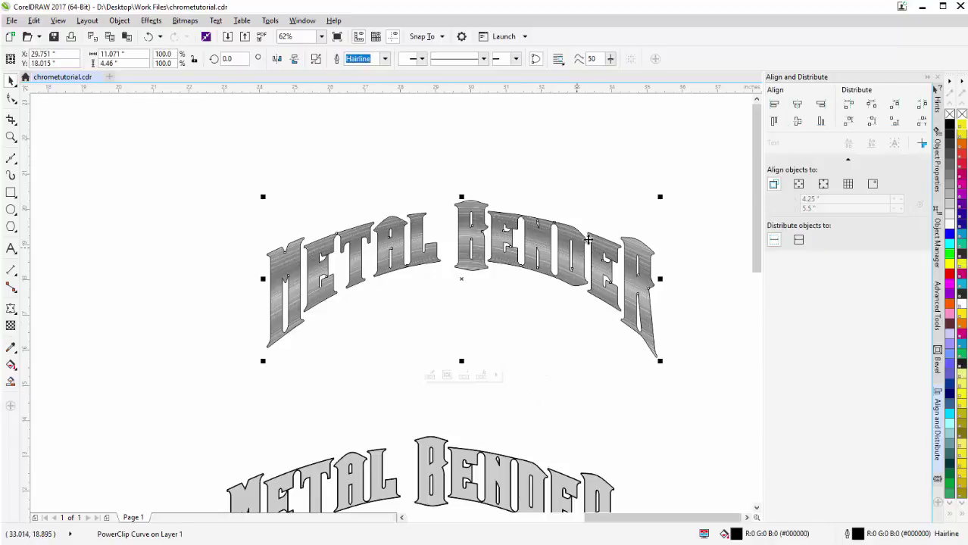
{"action": "right_click", "coordinate": [950, 115]}
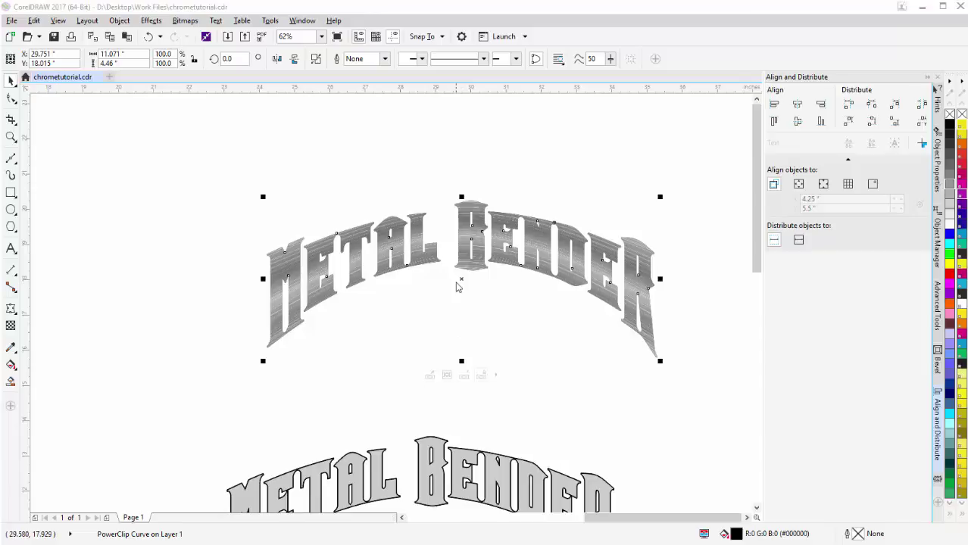
{"action": "scroll", "coordinate": [476, 241], "scroll_direction": "up", "scroll_amount": 2}
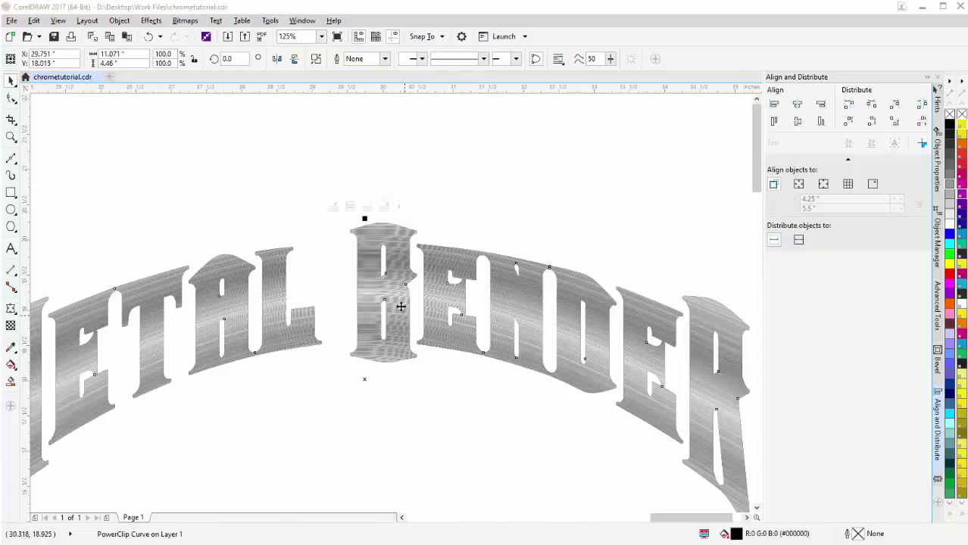
{"action": "left_click_drag", "start_coordinate": [389, 277], "coordinate": [416, 281]}
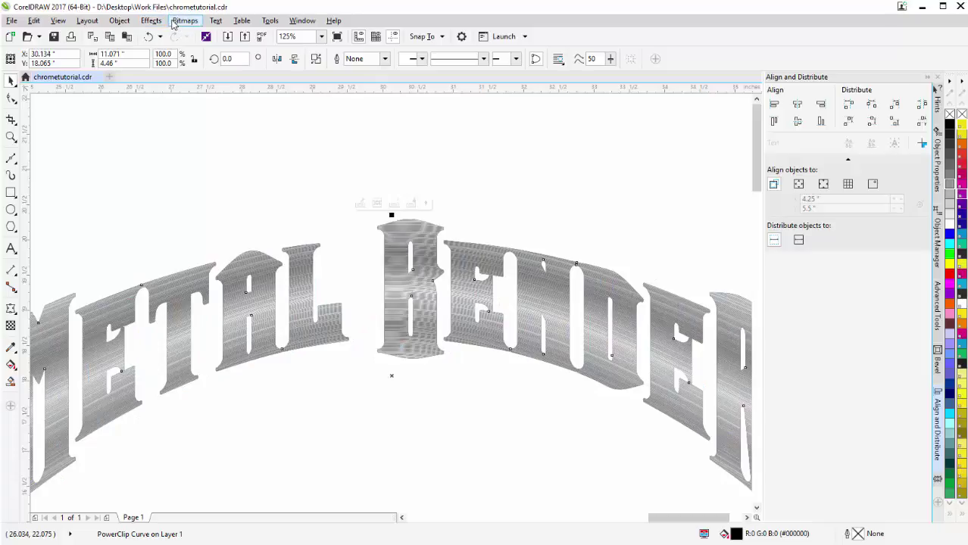
Step: Try converting the clipped lettering to a 150 dpi RGB bitmap with anti-aliasing and no transparent background
{"action": "left_click", "coordinate": [173, 20]}
{"action": "left_click", "coordinate": [190, 34]}
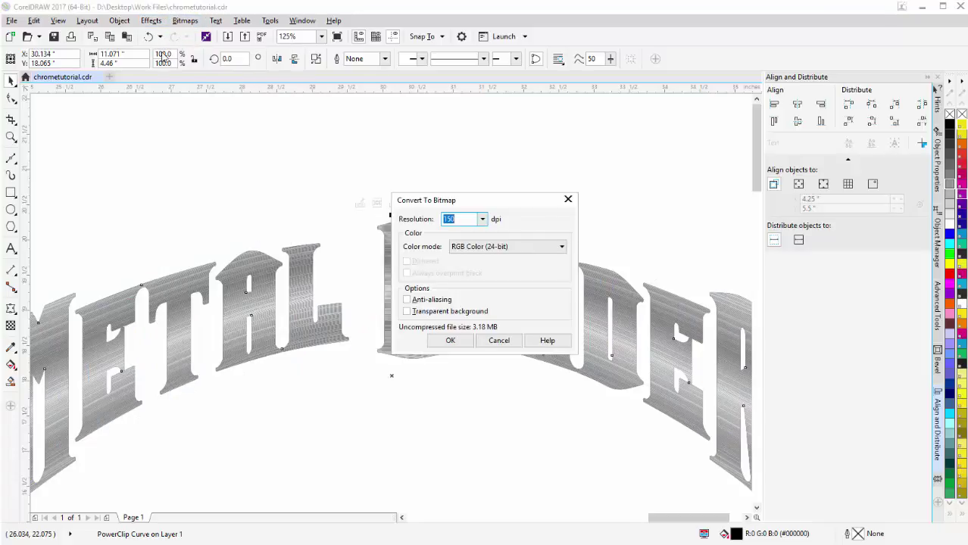
{"action": "left_click", "coordinate": [423, 302]}
{"action": "left_click", "coordinate": [449, 341]}
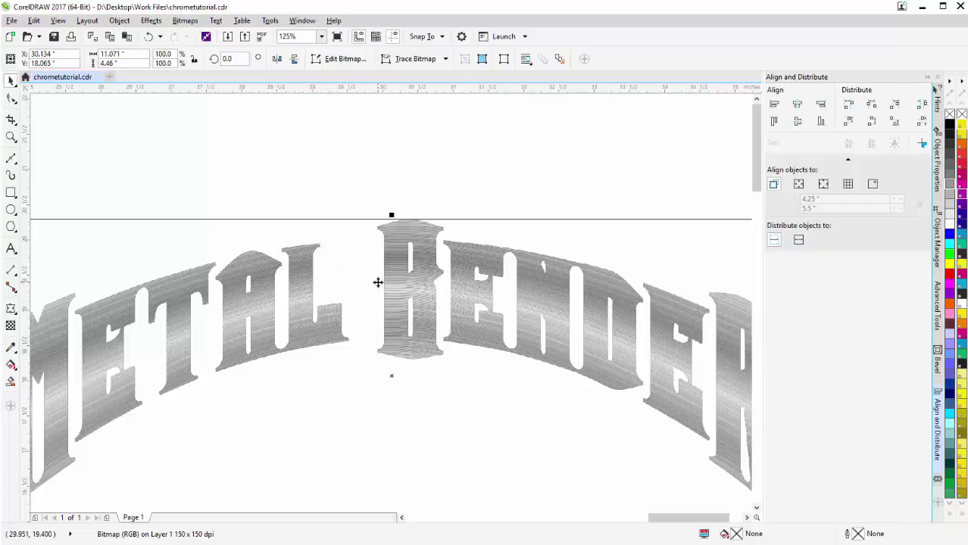
Step: Undo the 150 dpi bitmap conversion so the lettering is an editable PowerClip curve again
{"action": "key", "text": "ctrl+z"}
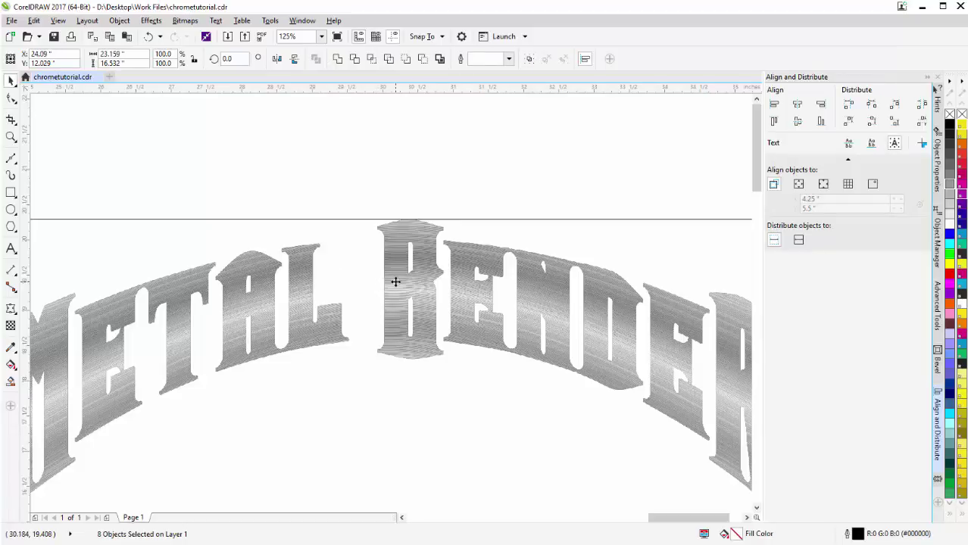
{"action": "key", "text": "ctrl+shift+z"}
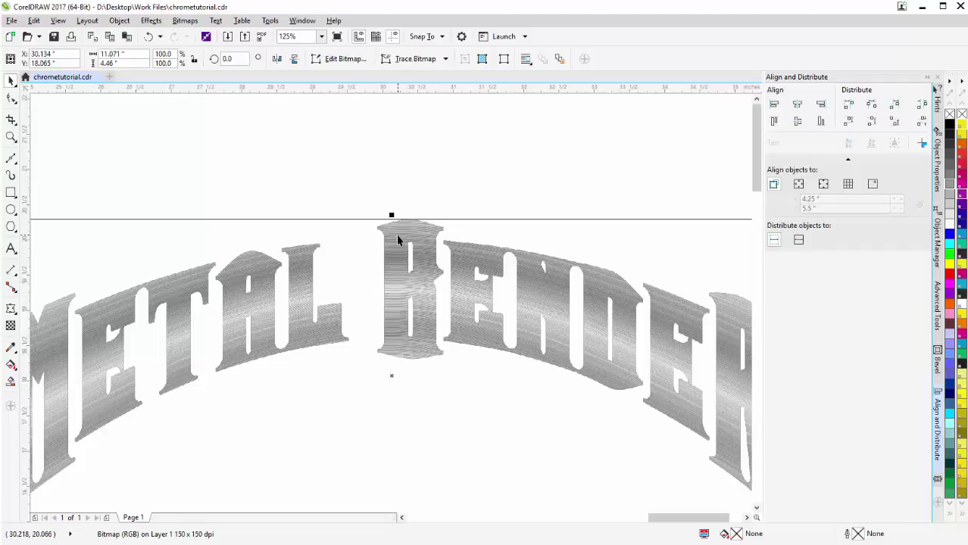
{"action": "key", "text": "ctrl+z"}
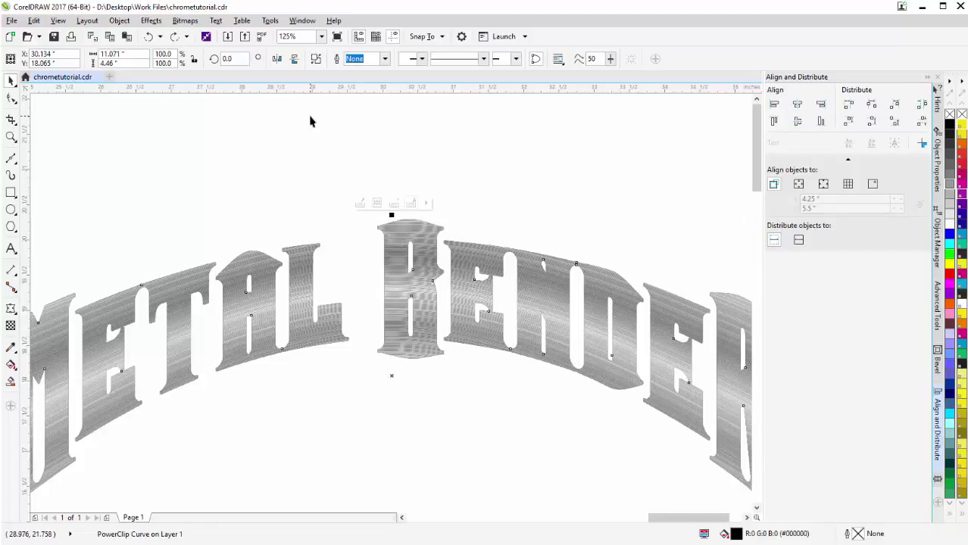
{"action": "key", "text": "ctrl+shift+z"}
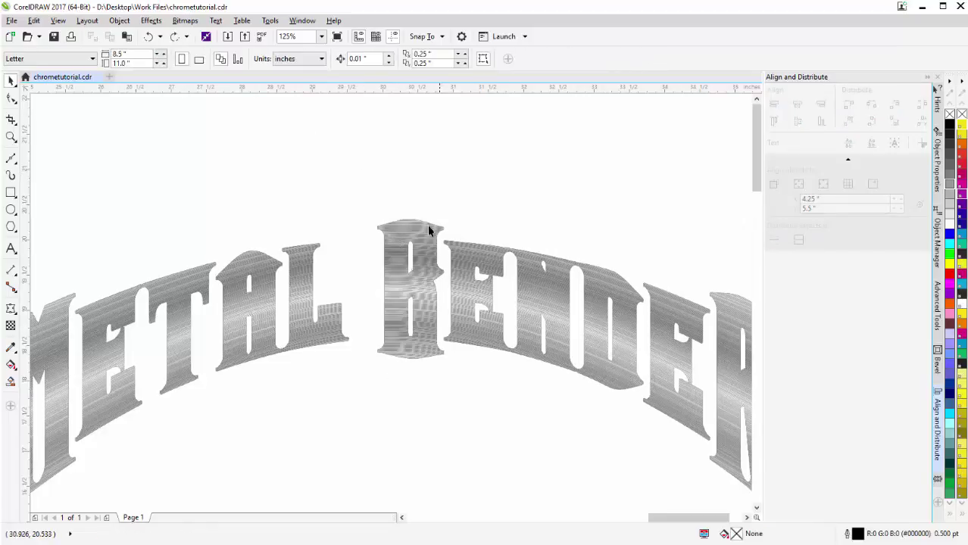
{"action": "key", "text": "ctrl+z"}
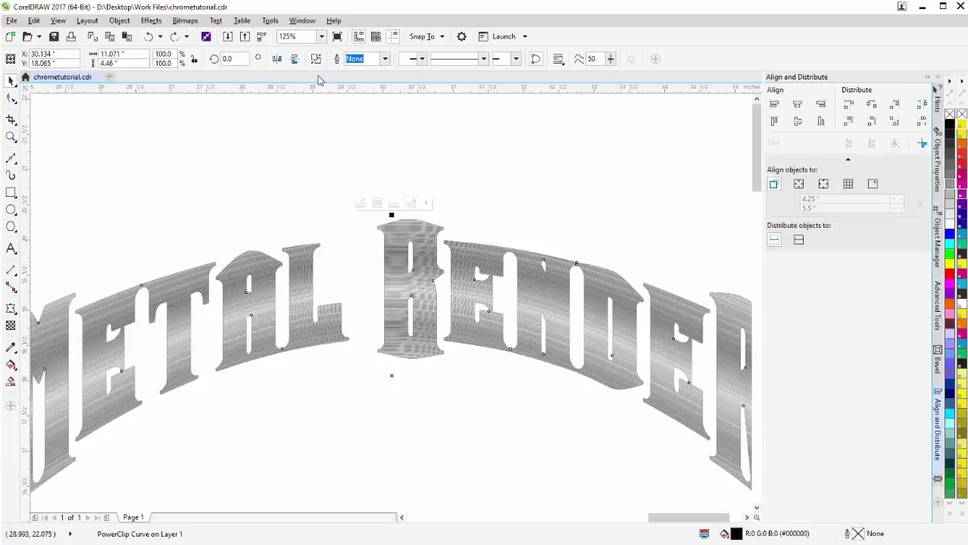
Step: Convert the clipped lettering to a 300 dpi RGB (24-bit) bitmap with a transparent background and anti-aliasing off
{"action": "left_click", "coordinate": [191, 21]}
{"action": "left_click", "coordinate": [194, 38]}
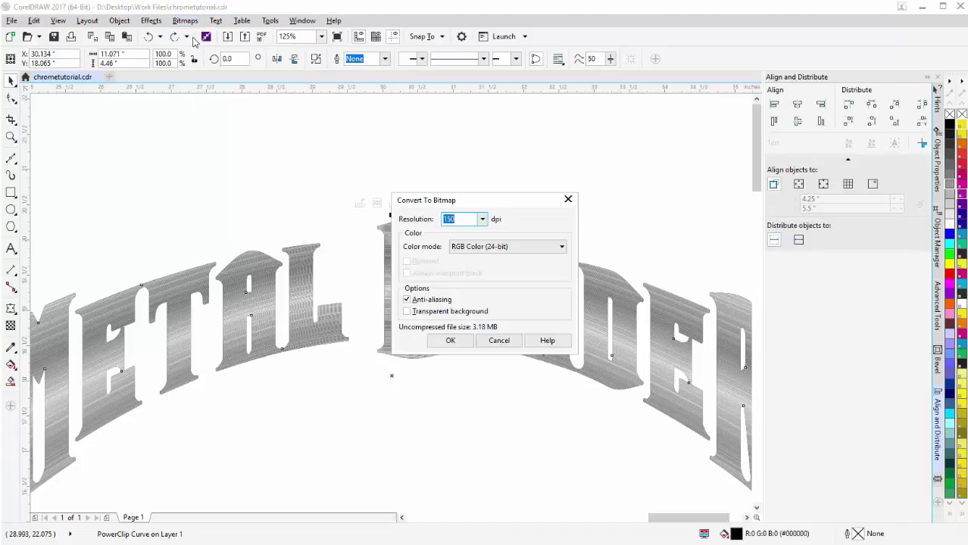
{"action": "left_click", "coordinate": [409, 300]}
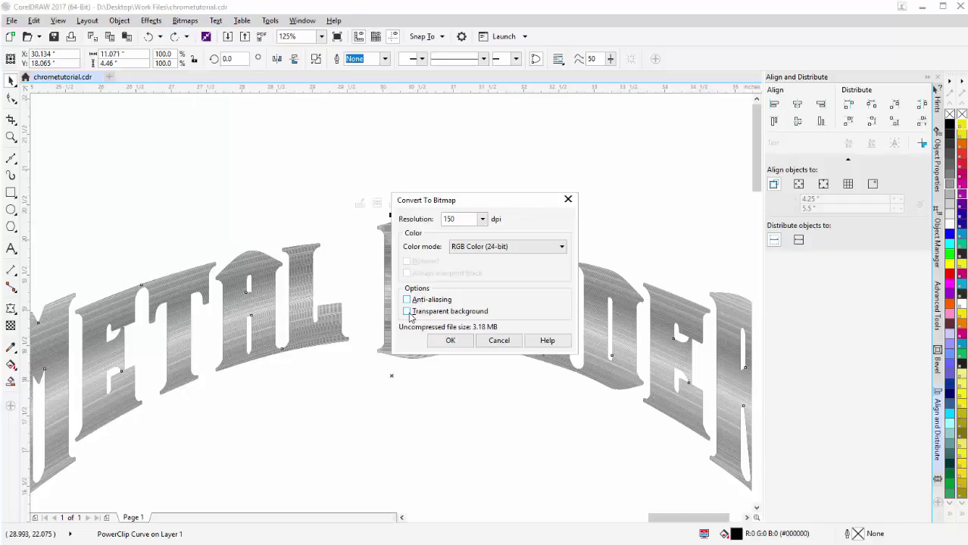
{"action": "left_click", "coordinate": [482, 219]}
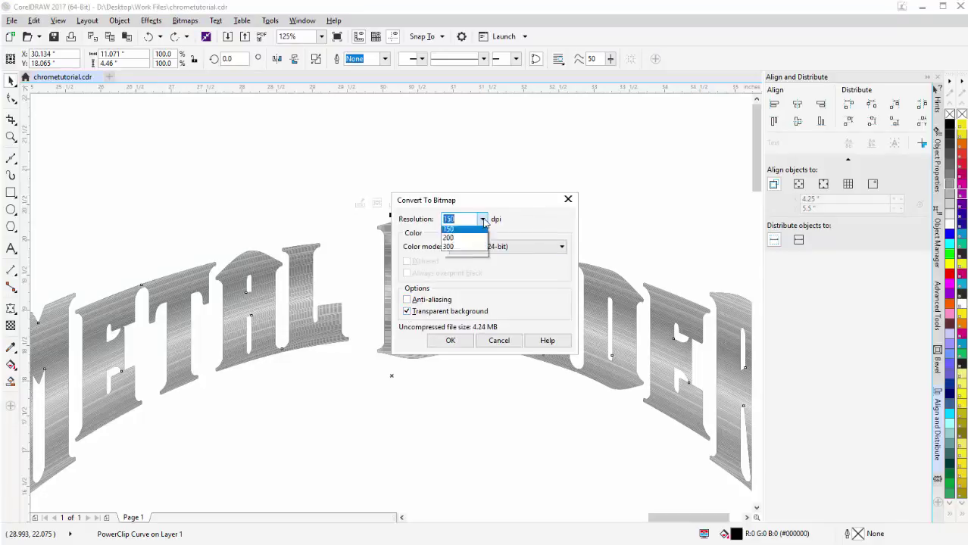
{"action": "left_click", "coordinate": [462, 275]}
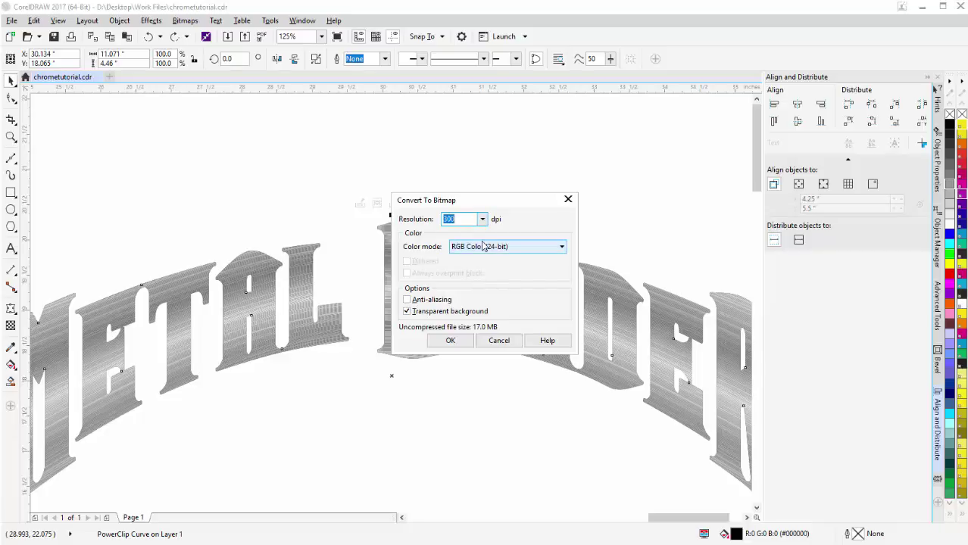
{"action": "left_click", "coordinate": [450, 341]}
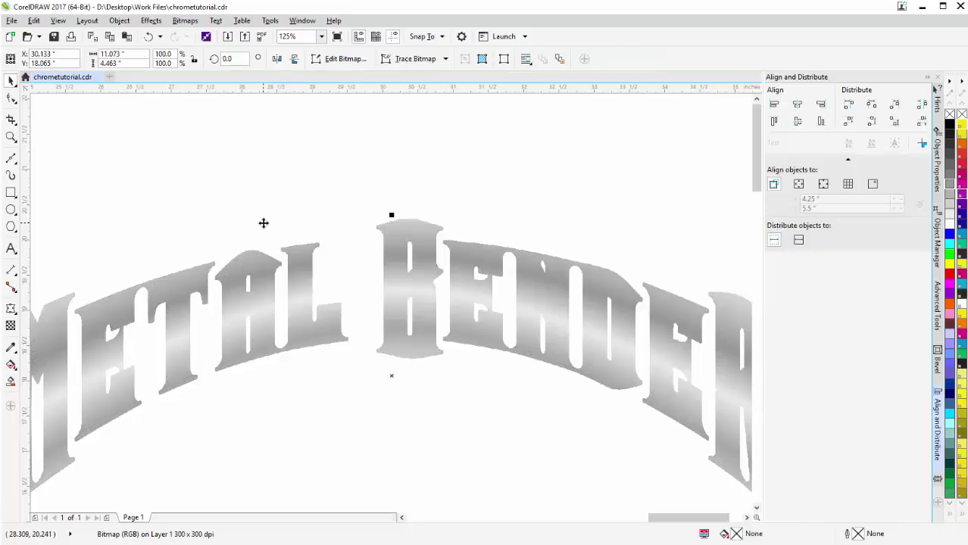
Step: Apply a Gaussian Blur with a 1.0 pixel radius to the bitmap lettering
{"action": "scroll", "coordinate": [276, 368], "scroll_direction": "down", "scroll_amount": 1}
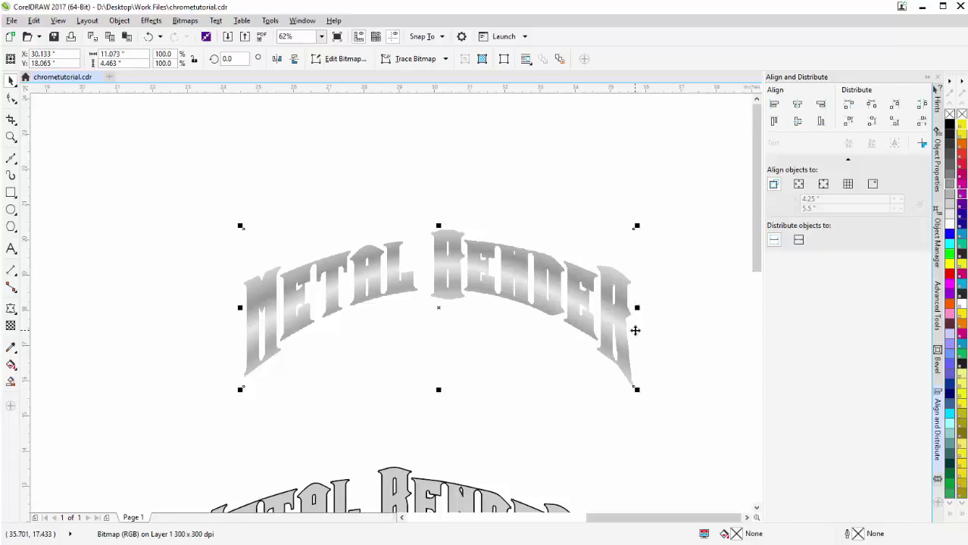
{"action": "left_click", "coordinate": [185, 21]}
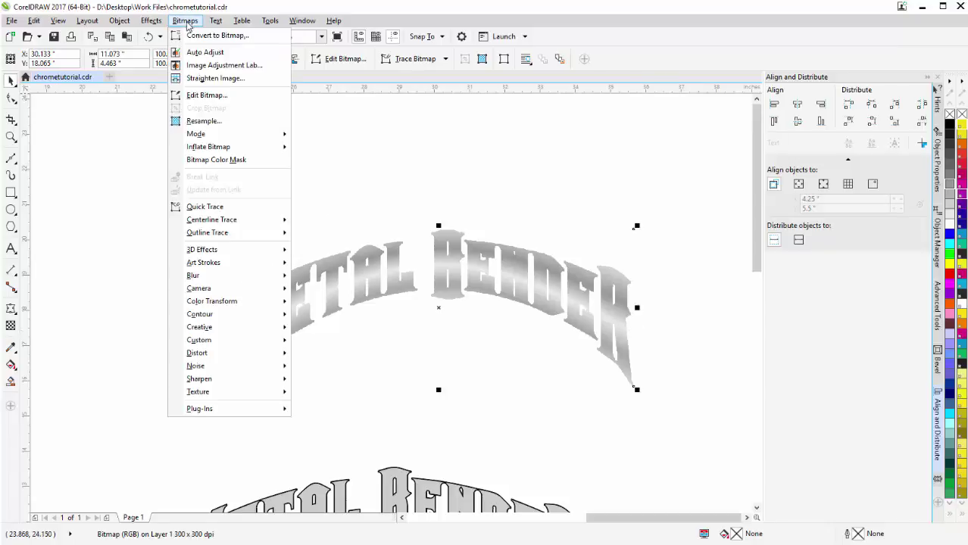
{"action": "mouse_move", "coordinate": [214, 275]}
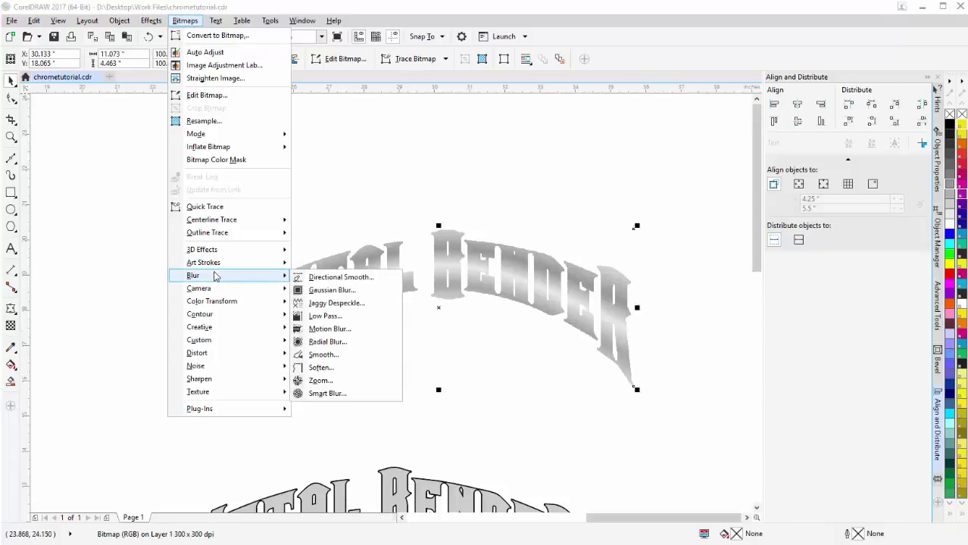
{"action": "left_click", "coordinate": [331, 290]}
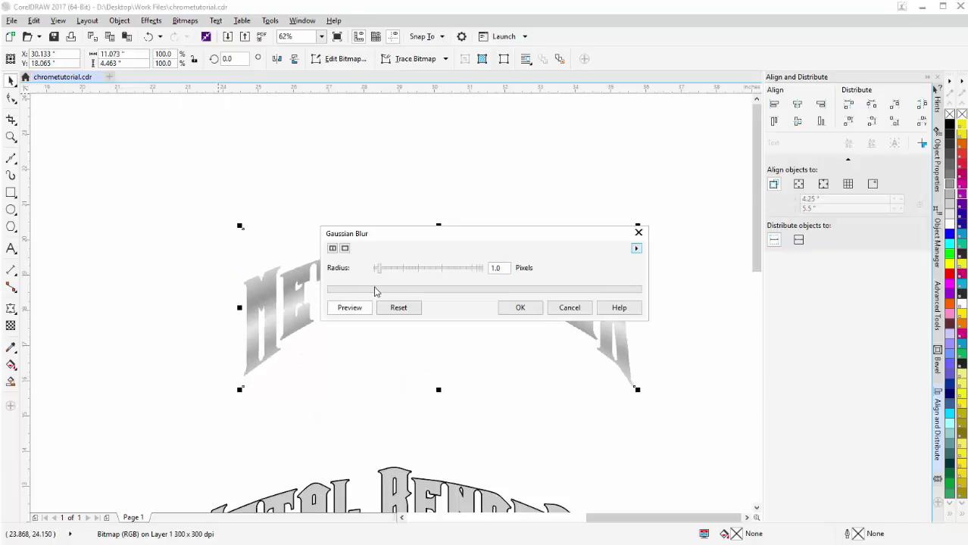
{"action": "left_click", "coordinate": [521, 309]}
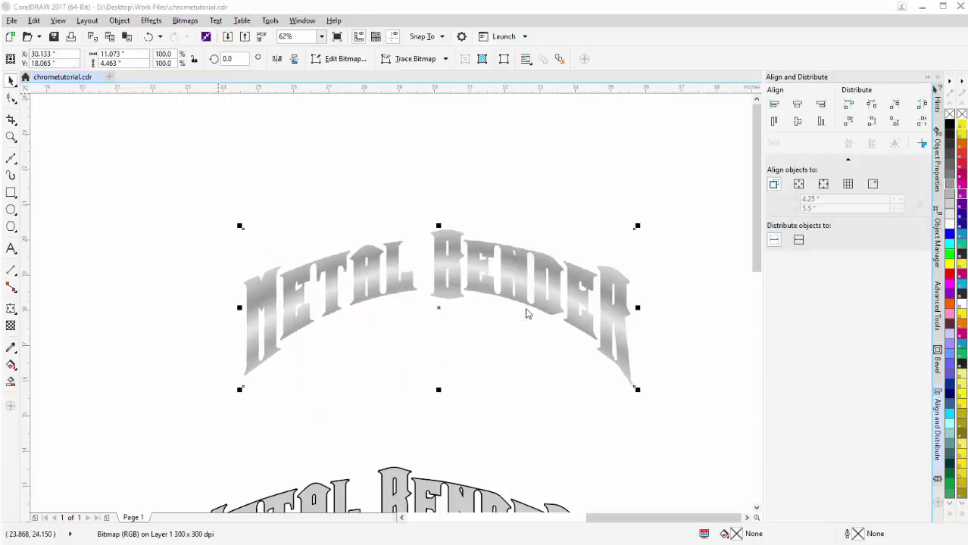
Step: Apply the Plastic texture effect to the bitmap lettering with highlight 39, depth 23, smoothness 81 and light direction 52
{"action": "left_click", "coordinate": [185, 21]}
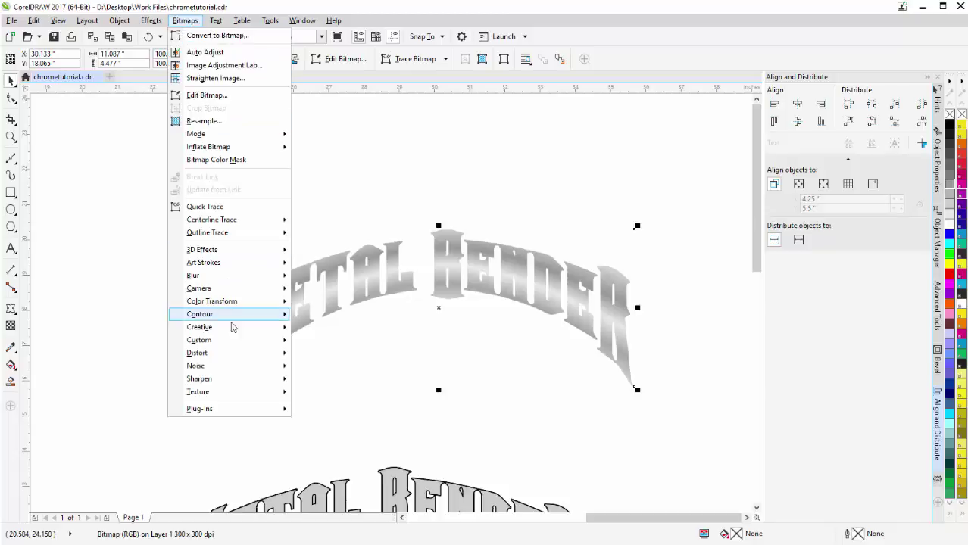
{"action": "mouse_move", "coordinate": [238, 396]}
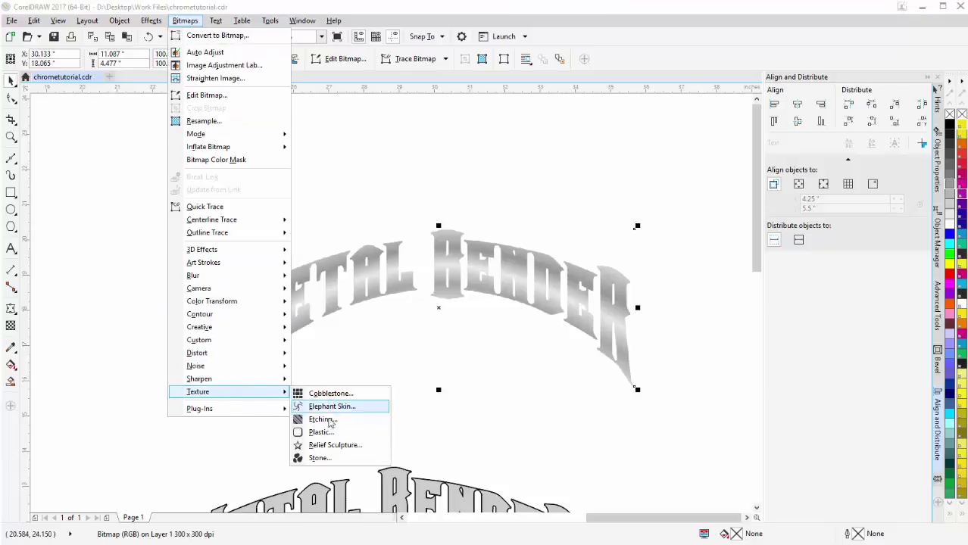
{"action": "left_click", "coordinate": [330, 433]}
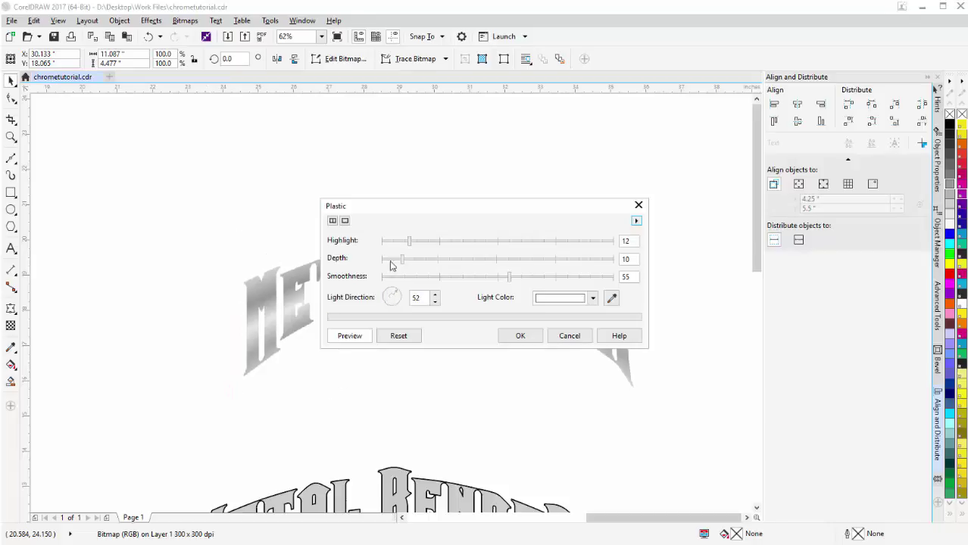
{"action": "left_click_drag", "start_coordinate": [389, 210], "coordinate": [514, 329]}
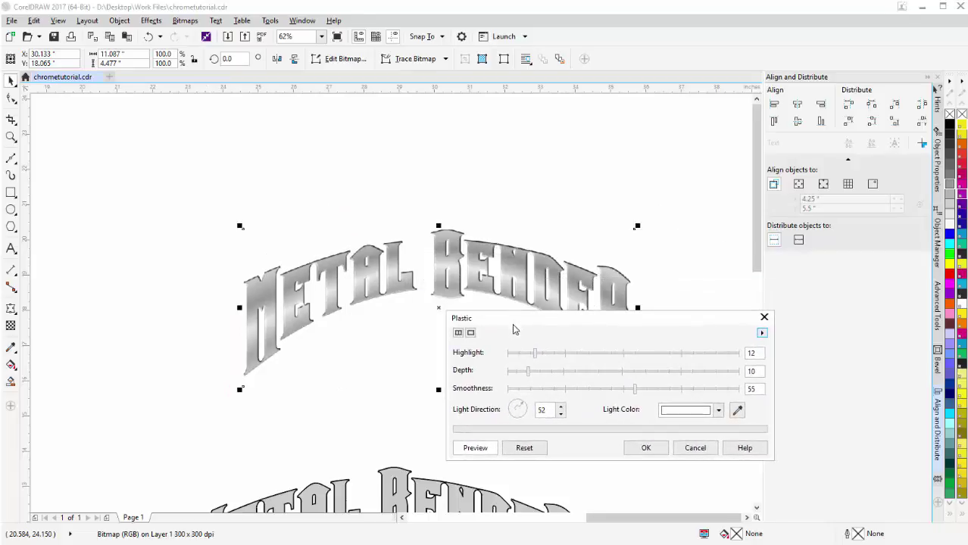
{"action": "left_click", "coordinate": [559, 372]}
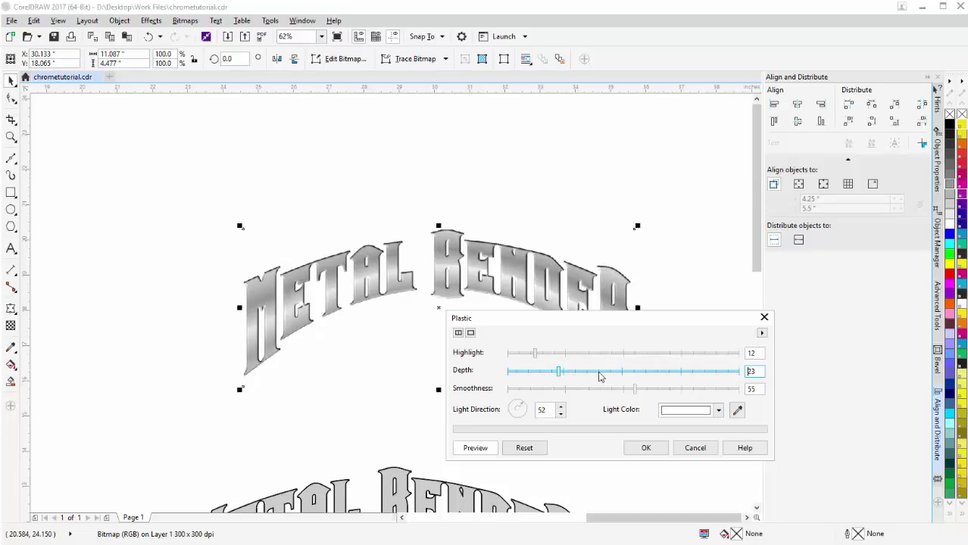
{"action": "left_click_drag", "start_coordinate": [535, 362], "coordinate": [705, 357]}
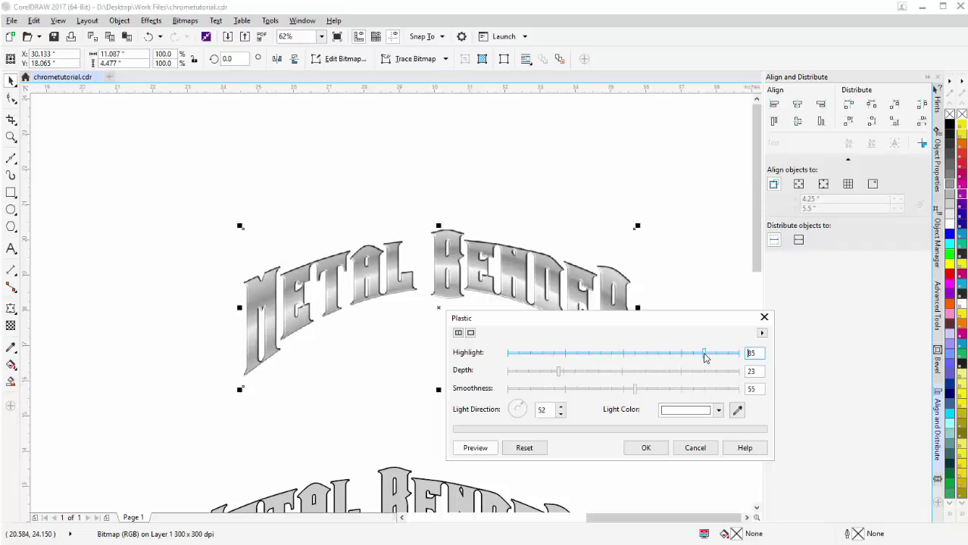
{"action": "left_click_drag", "start_coordinate": [624, 351], "coordinate": [599, 353]}
{"action": "left_click_drag", "start_coordinate": [636, 391], "coordinate": [695, 392]}
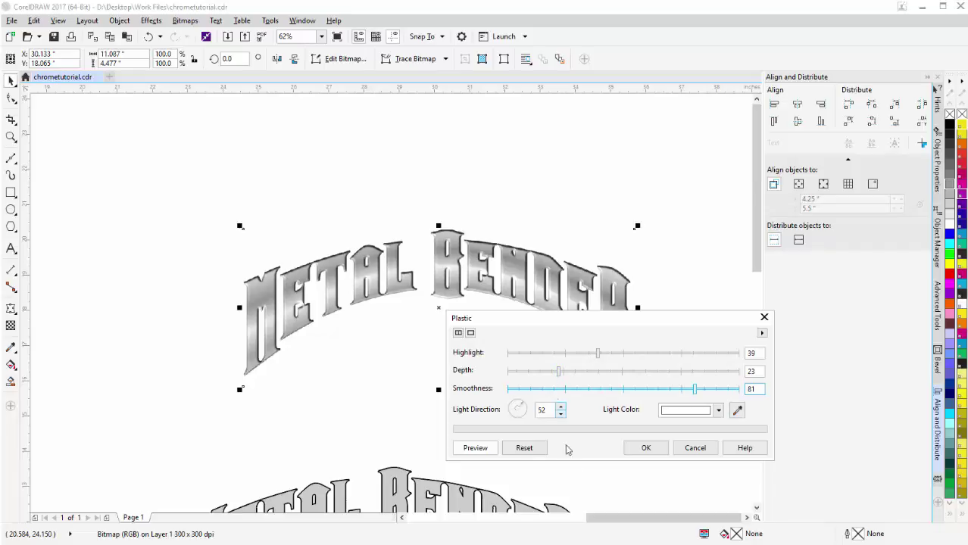
{"action": "left_click", "coordinate": [646, 448]}
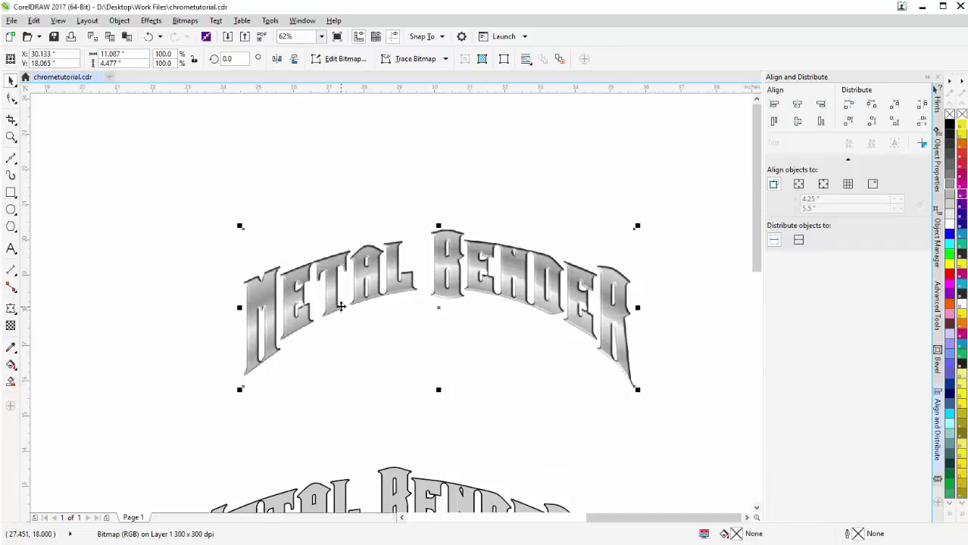
Step: Start a Tone Curve adjustment on the chrome bitmap lettering, hiding the dialog's preview panes and setting the curve style to Curve
{"action": "left_click", "coordinate": [12, 137]}
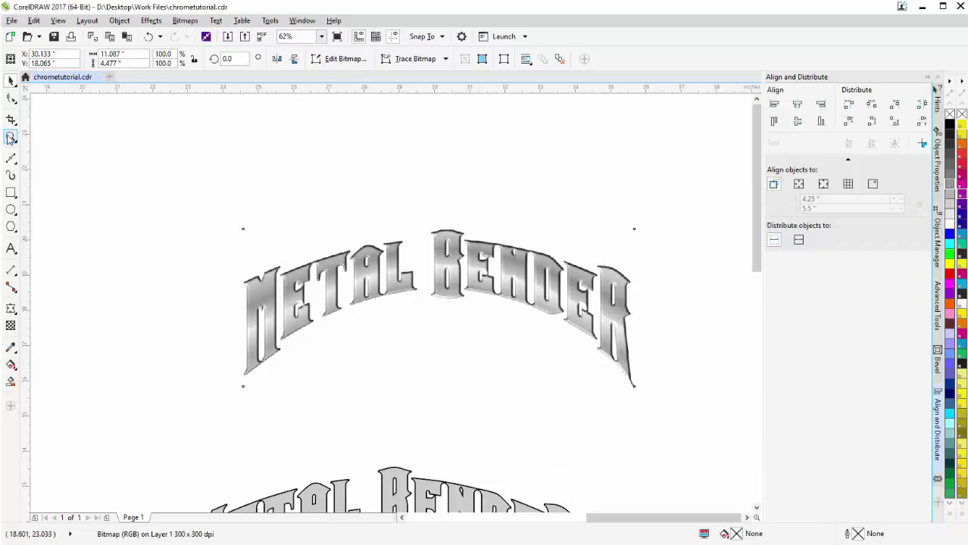
{"action": "left_click_drag", "start_coordinate": [201, 200], "coordinate": [657, 430]}
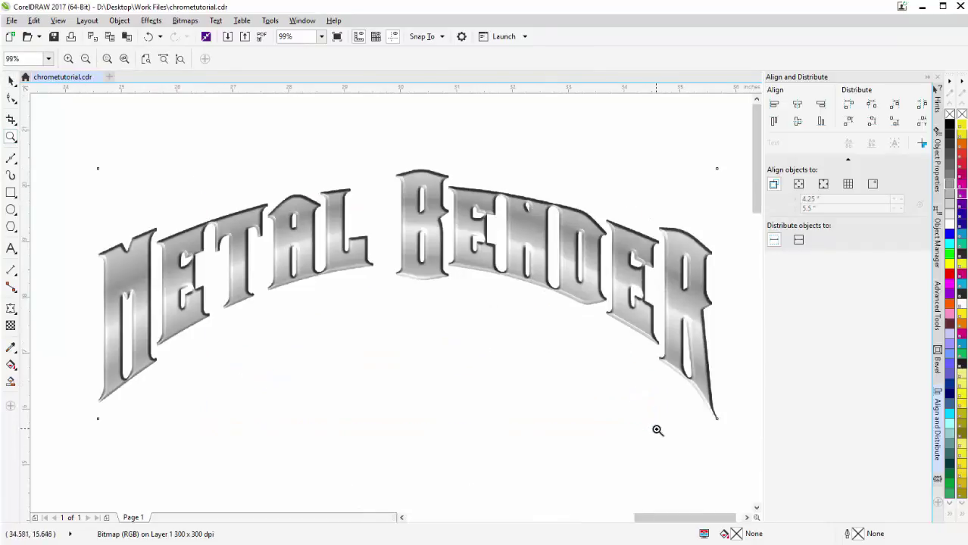
{"action": "left_click", "coordinate": [11, 81]}
{"action": "left_click", "coordinate": [156, 20]}
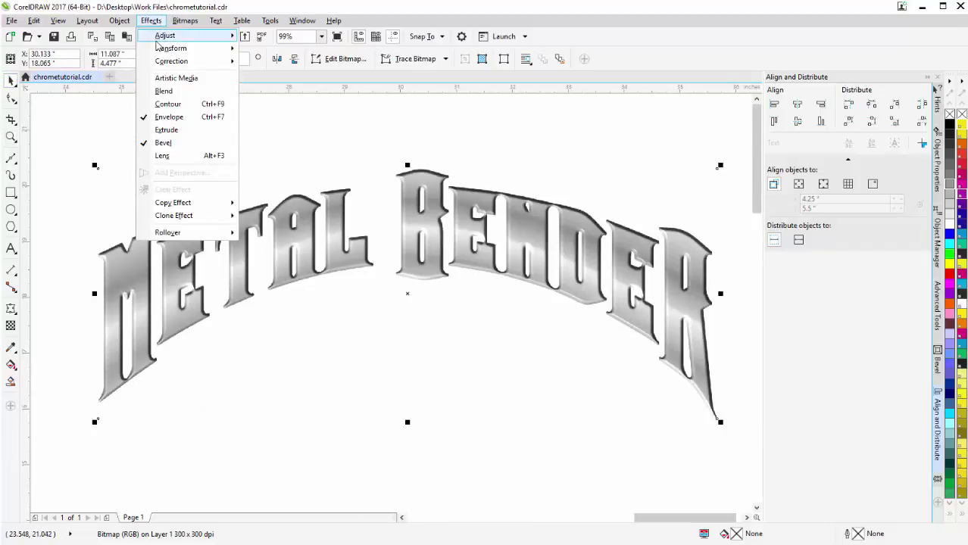
{"action": "mouse_move", "coordinate": [163, 37]}
{"action": "left_click", "coordinate": [322, 80]}
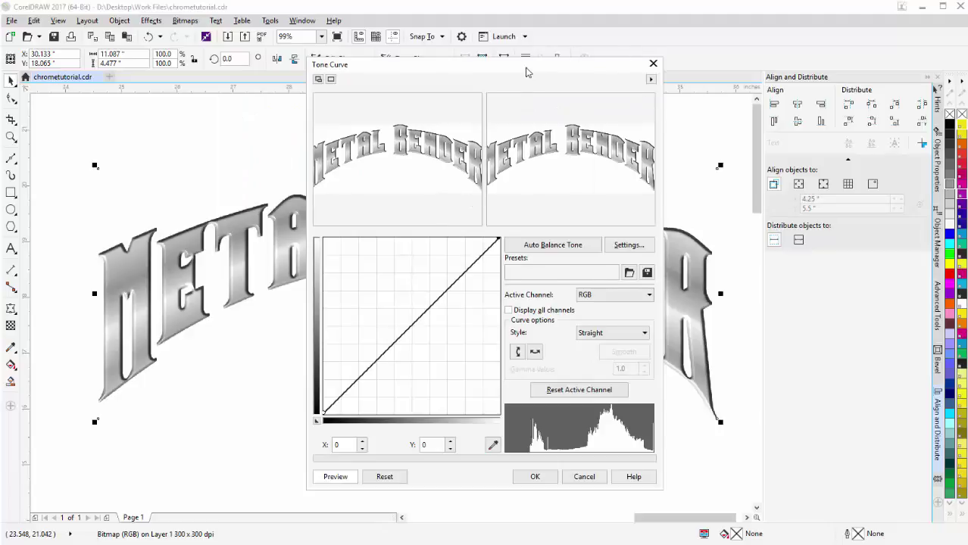
{"action": "left_click_drag", "start_coordinate": [528, 72], "coordinate": [777, 93]}
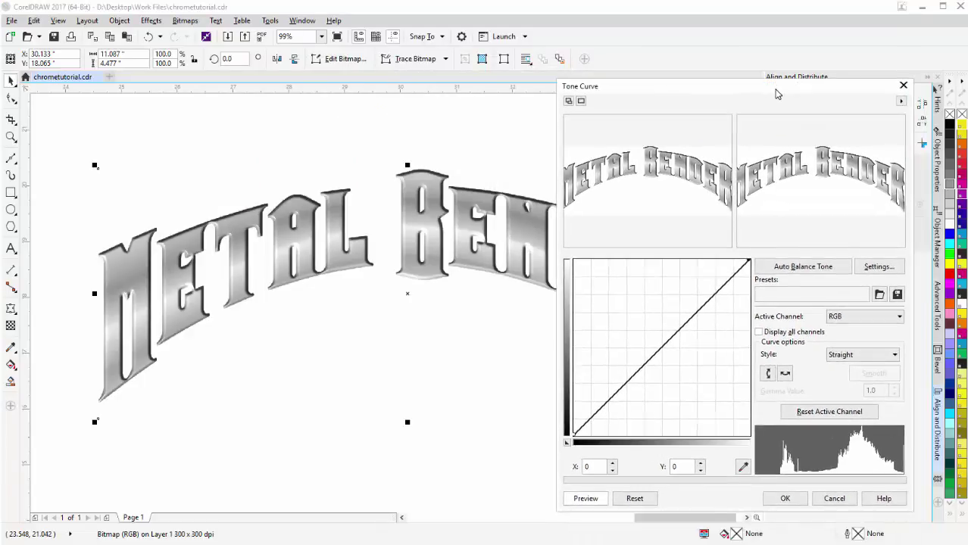
{"action": "left_click", "coordinate": [570, 102]}
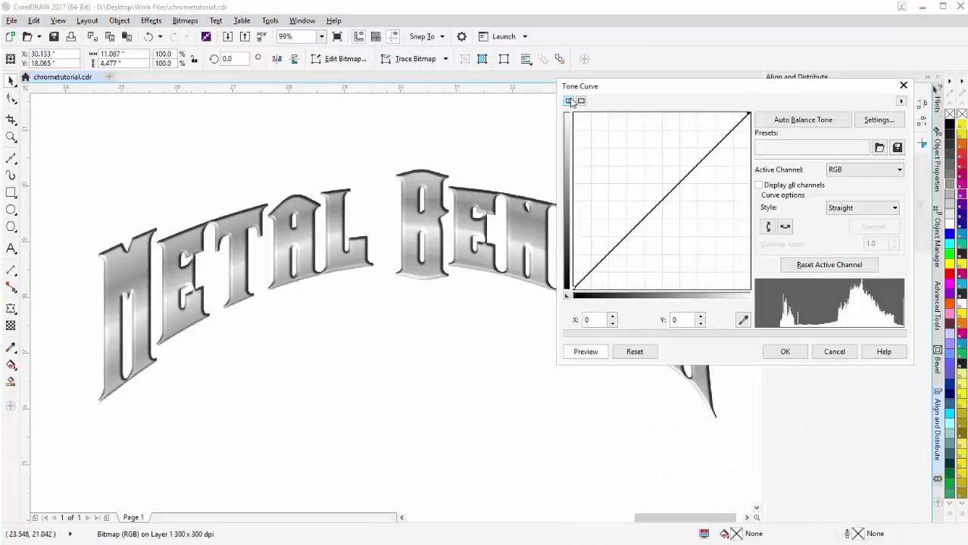
{"action": "left_click", "coordinate": [893, 208]}
{"action": "left_click", "coordinate": [885, 228]}
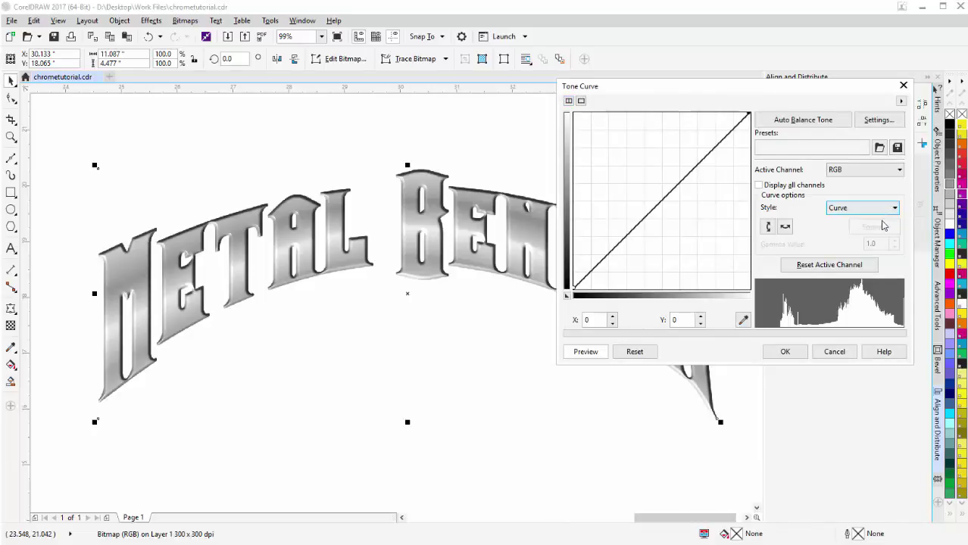
Step: Bend the RGB tone curve into alternating peaks and valleys, with low points at about 81, 80 and 151, 86
{"action": "left_click_drag", "start_coordinate": [588, 275], "coordinate": [603, 200]}
{"action": "left_click_drag", "start_coordinate": [624, 233], "coordinate": [630, 233]}
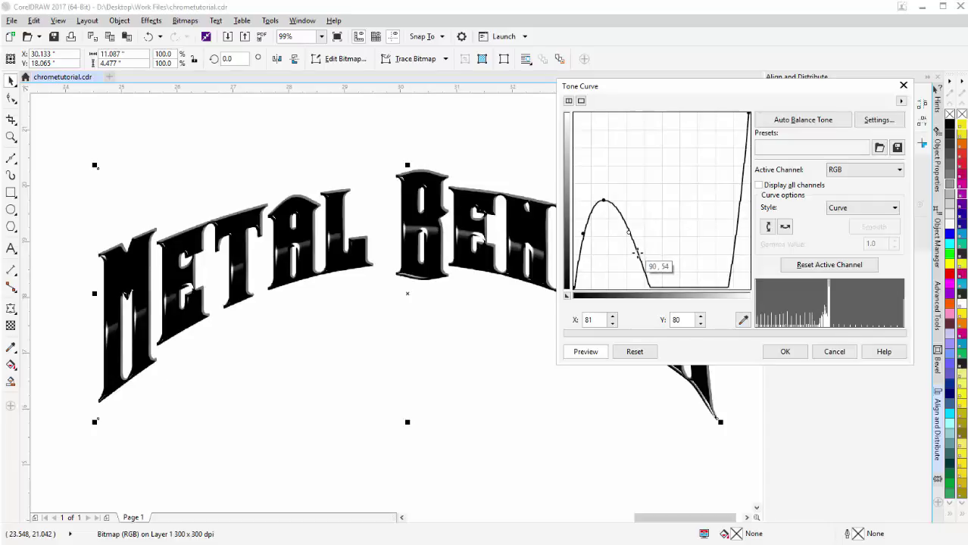
{"action": "left_click_drag", "start_coordinate": [651, 287], "coordinate": [651, 238]}
{"action": "left_click_drag", "start_coordinate": [648, 217], "coordinate": [677, 227]}
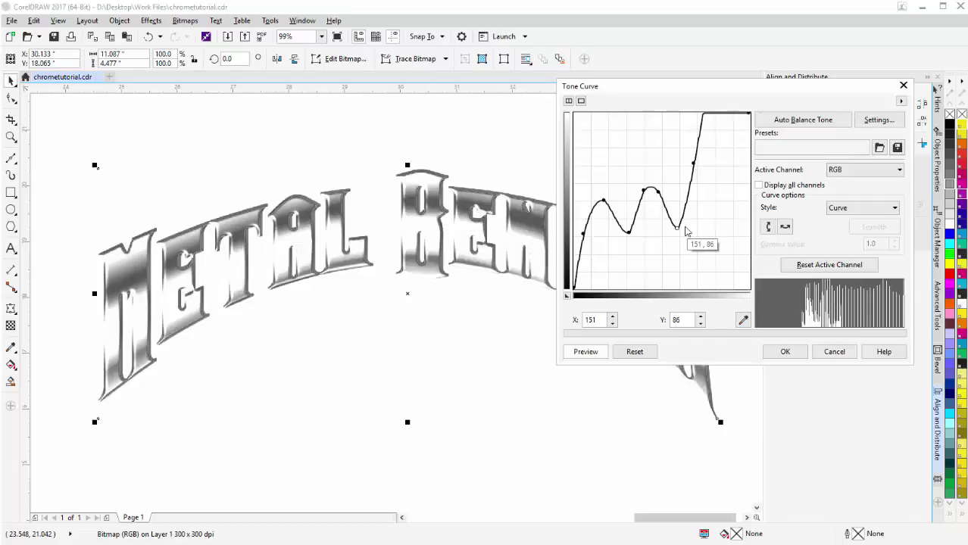
Step: Shape the highlight end of the tone curve with a deep valley at about 214, 41 and a rise through about 246, 228
{"action": "left_click_drag", "start_coordinate": [698, 136], "coordinate": [710, 200]}
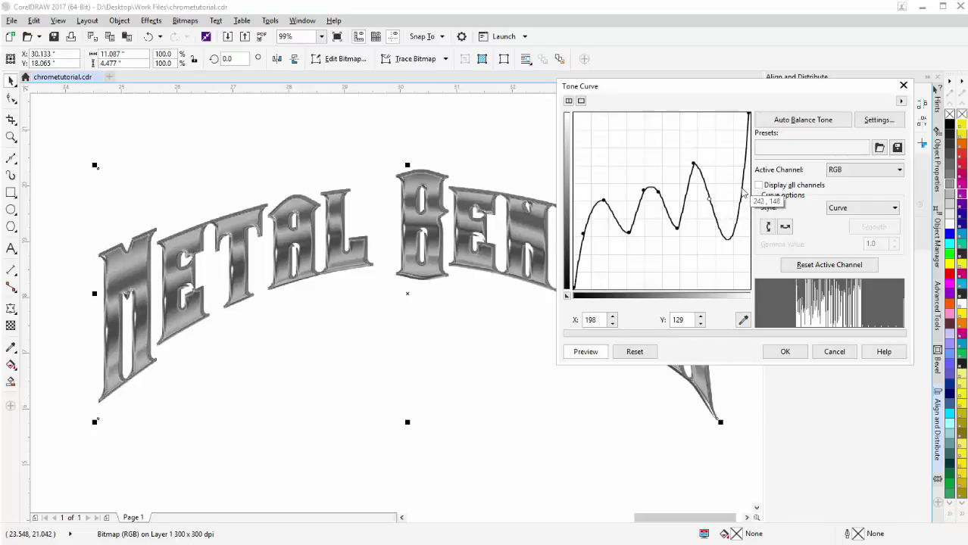
{"action": "left_click", "coordinate": [741, 190]}
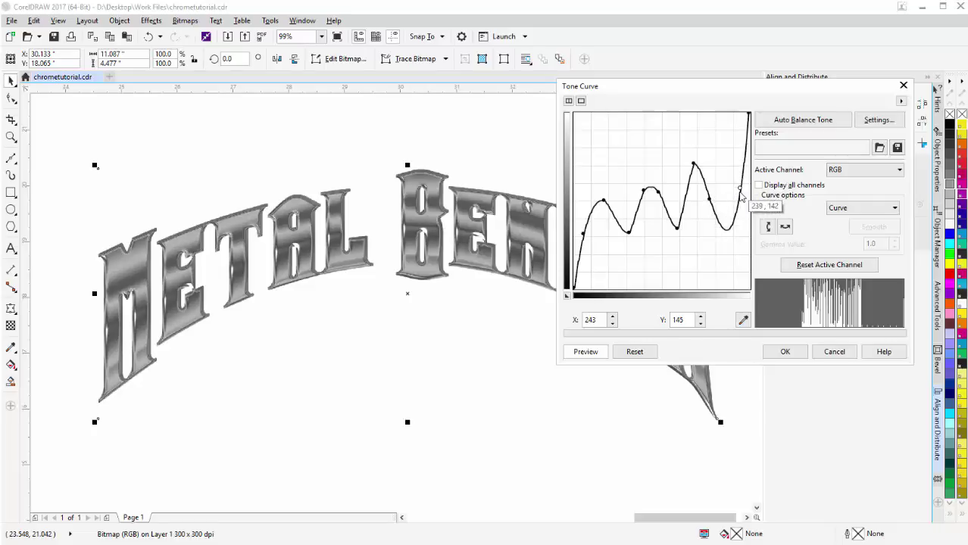
{"action": "left_click_drag", "start_coordinate": [740, 190], "coordinate": [721, 259]}
{"action": "left_click", "coordinate": [718, 200]}
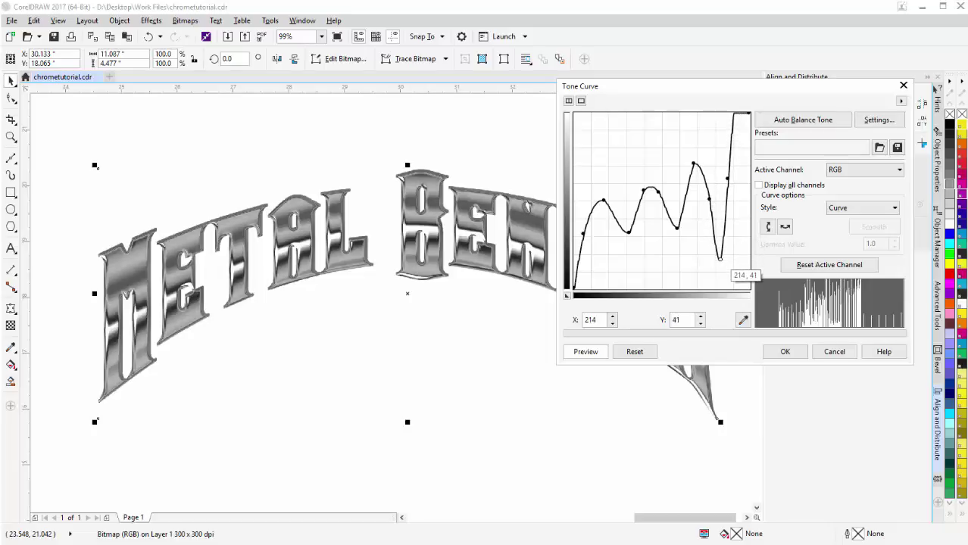
{"action": "left_click", "coordinate": [733, 115]}
{"action": "left_click_drag", "start_coordinate": [734, 115], "coordinate": [744, 131]}
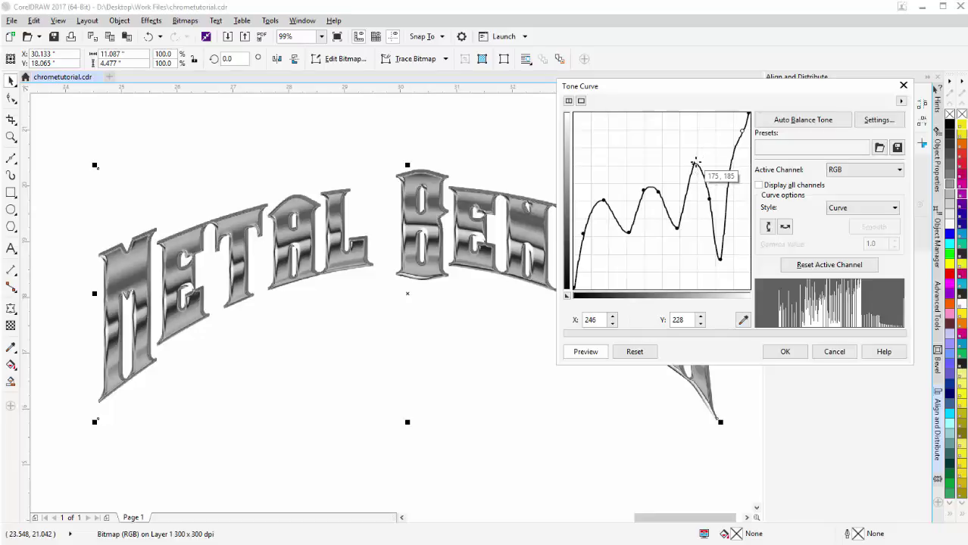
Step: Exaggerate the curve's middle waves through about 149, 58 and 125, 192, raise the black point to 31, and apply the tone adjustment
{"action": "left_click_drag", "start_coordinate": [689, 189], "coordinate": [680, 187]}
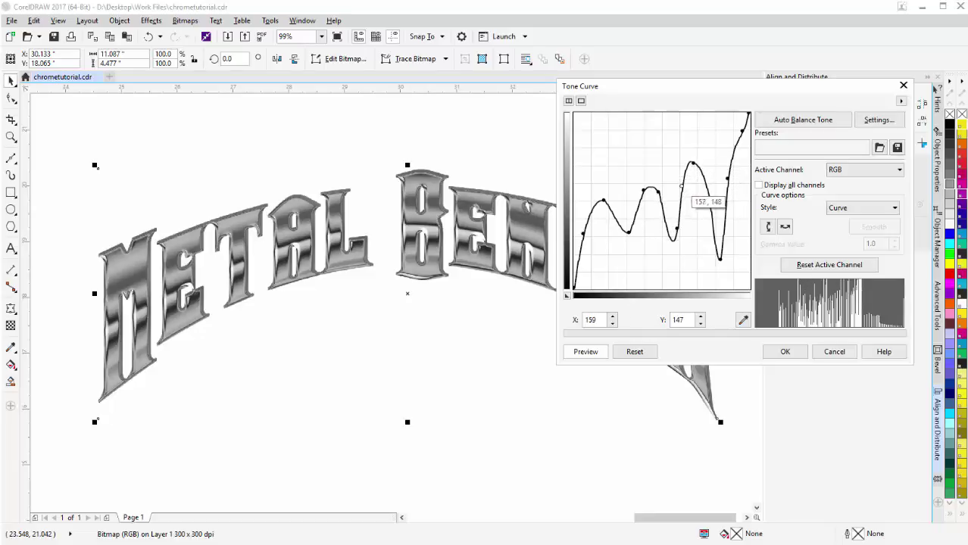
{"action": "left_click", "coordinate": [676, 231]}
{"action": "left_click_drag", "start_coordinate": [676, 231], "coordinate": [676, 247]}
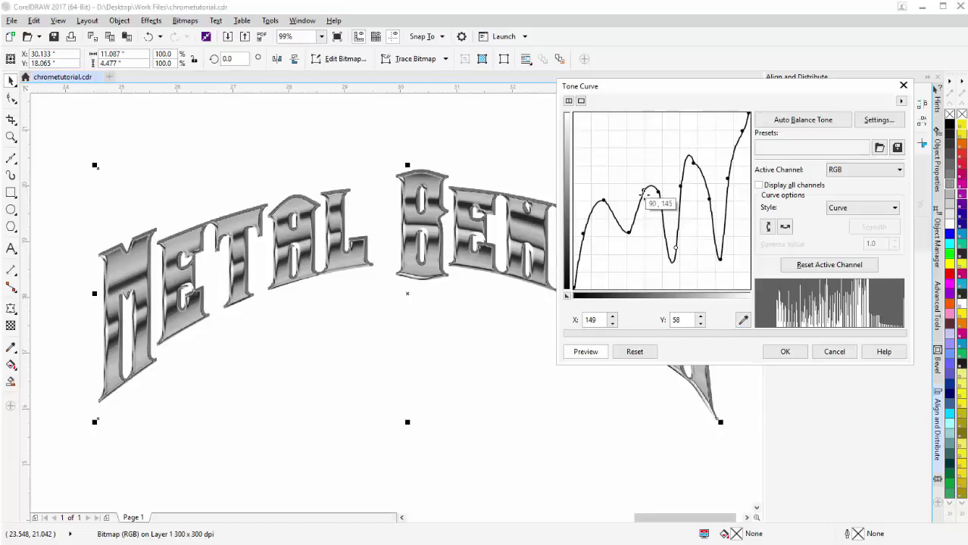
{"action": "left_click_drag", "start_coordinate": [644, 190], "coordinate": [659, 155]}
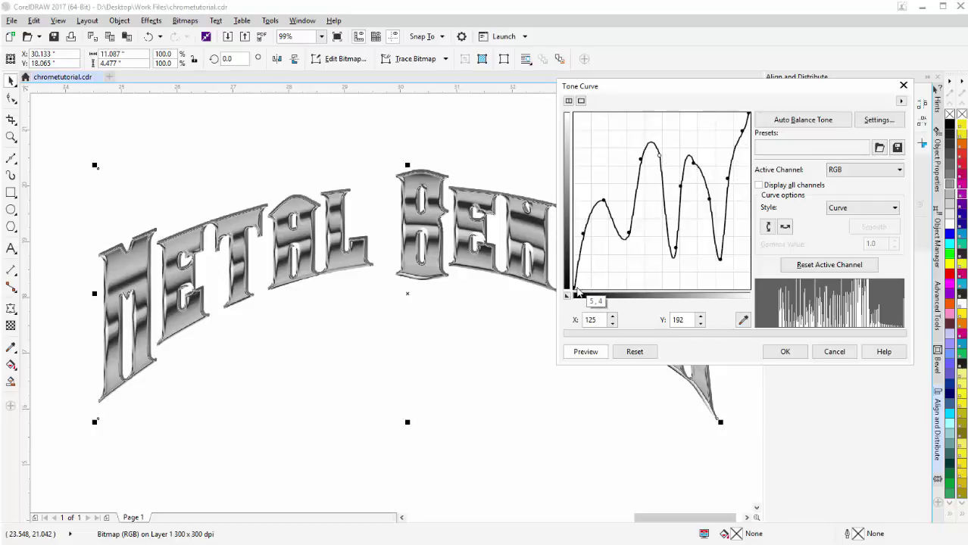
{"action": "left_click_drag", "start_coordinate": [576, 289], "coordinate": [574, 269]}
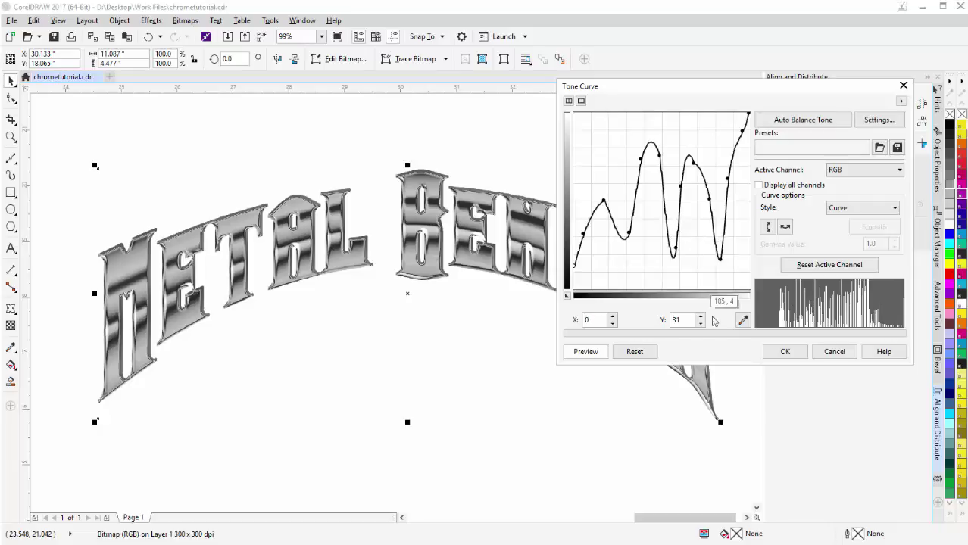
{"action": "left_click_drag", "start_coordinate": [669, 91], "coordinate": [599, 96]}
{"action": "left_click", "coordinate": [716, 355]}
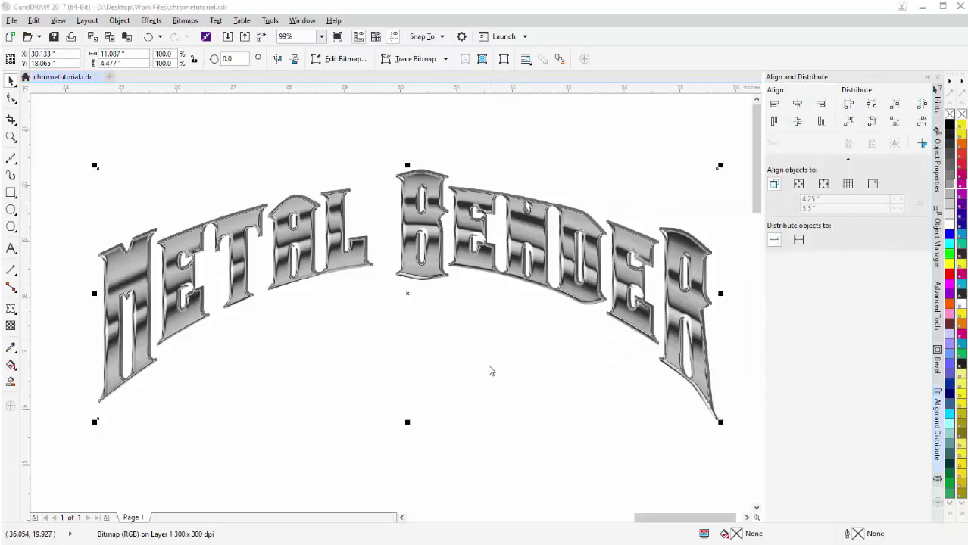
Step: Export only the selected chrome lettering as the PNG chrometutorial in 24-bit RGB with transparency, anti-aliasing and 300 dpi
{"action": "left_click", "coordinate": [432, 270]}
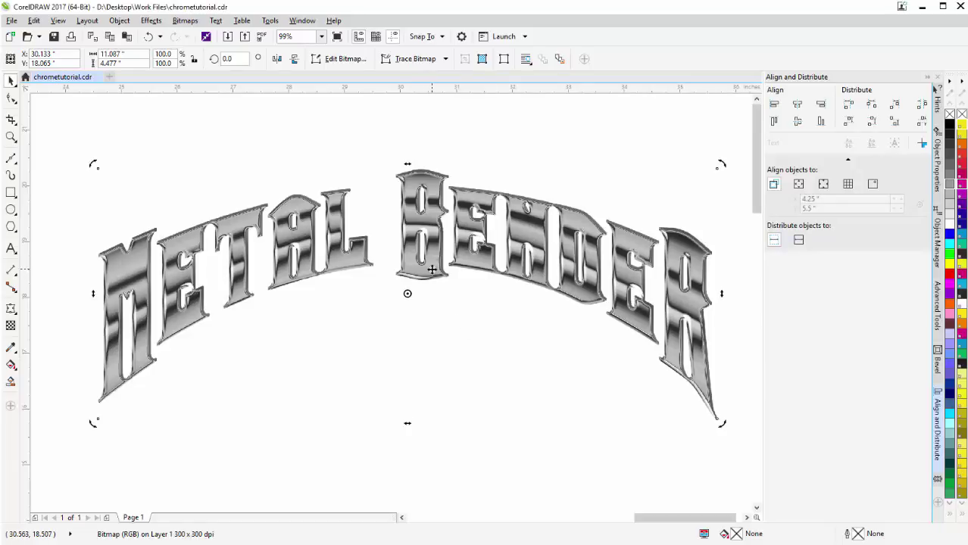
{"action": "key", "text": "ctrl+e"}
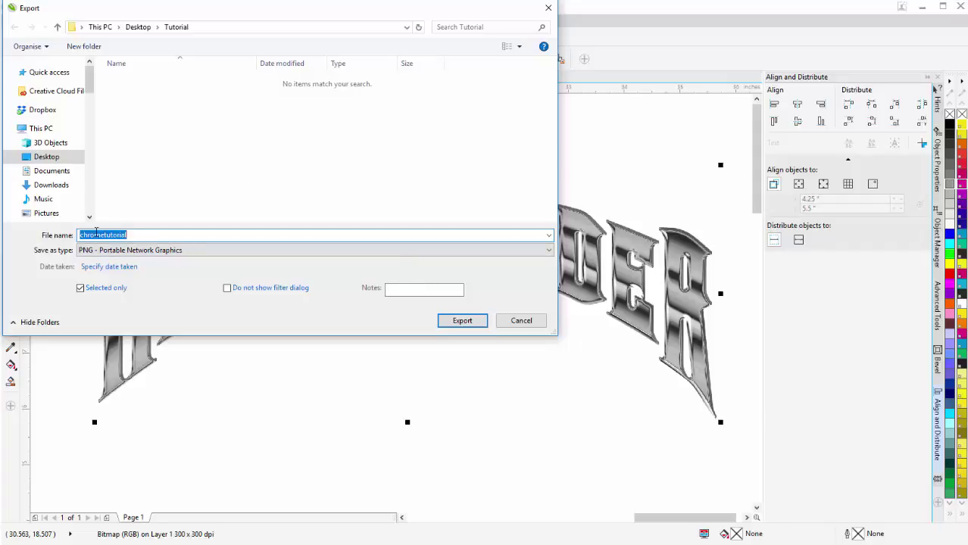
{"action": "left_click", "coordinate": [471, 324]}
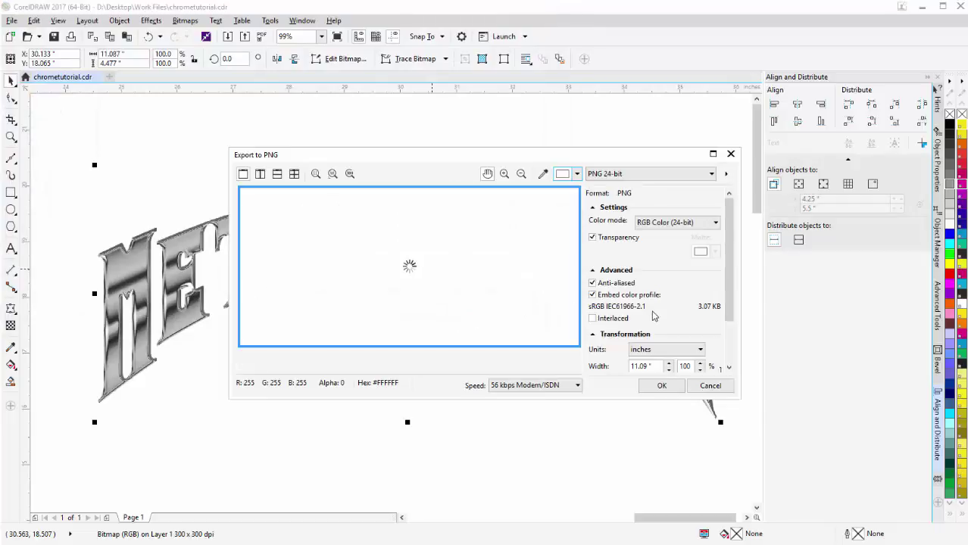
{"action": "scroll", "coordinate": [674, 340], "scroll_direction": "down", "scroll_amount": 2}
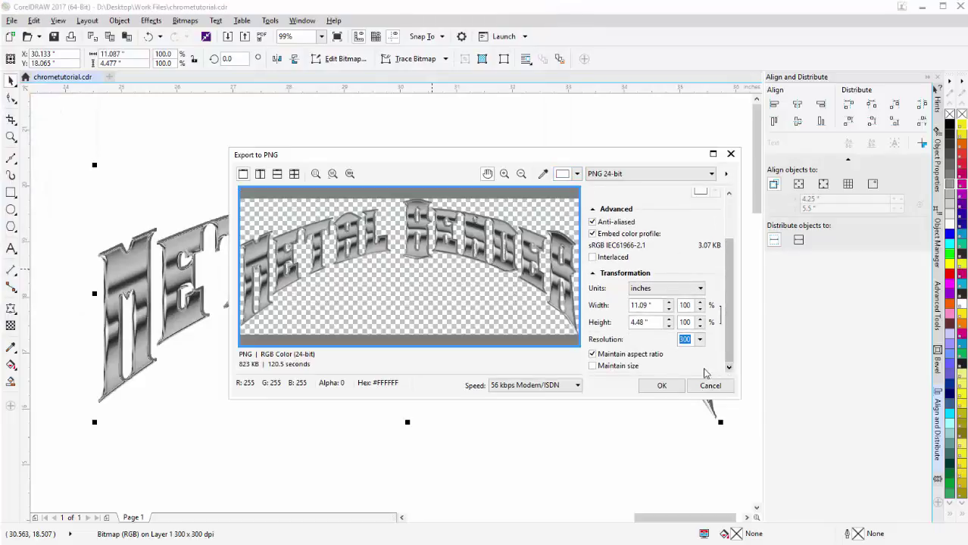
{"action": "left_click", "coordinate": [661, 387]}
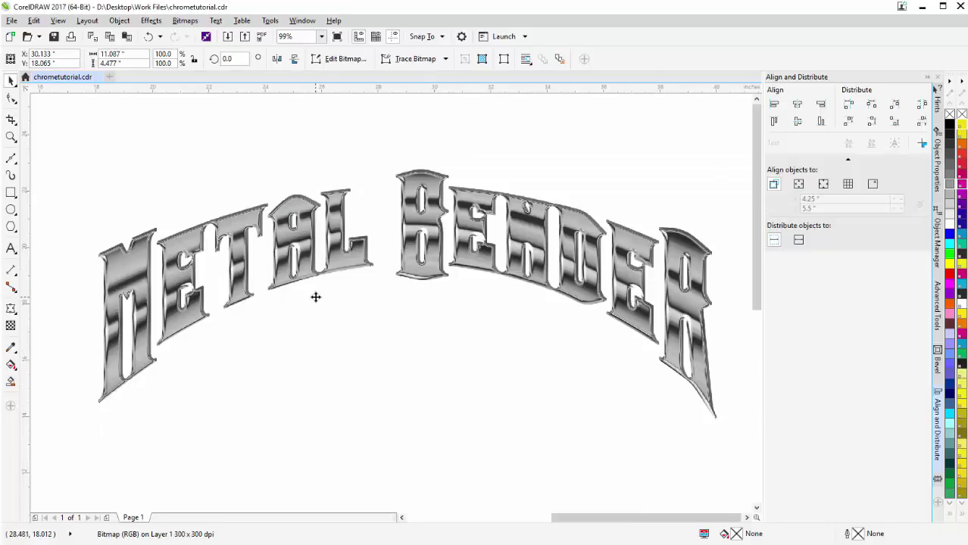
Step: Delete the black copy behind the gray vector lettering and reposition the gray lettering below the chrome version
{"action": "scroll", "coordinate": [391, 302], "scroll_direction": "down", "scroll_amount": 2}
{"action": "scroll", "coordinate": [359, 406], "scroll_direction": "down", "scroll_amount": 2}
{"action": "scroll", "coordinate": [392, 306], "scroll_direction": "up", "scroll_amount": 2}
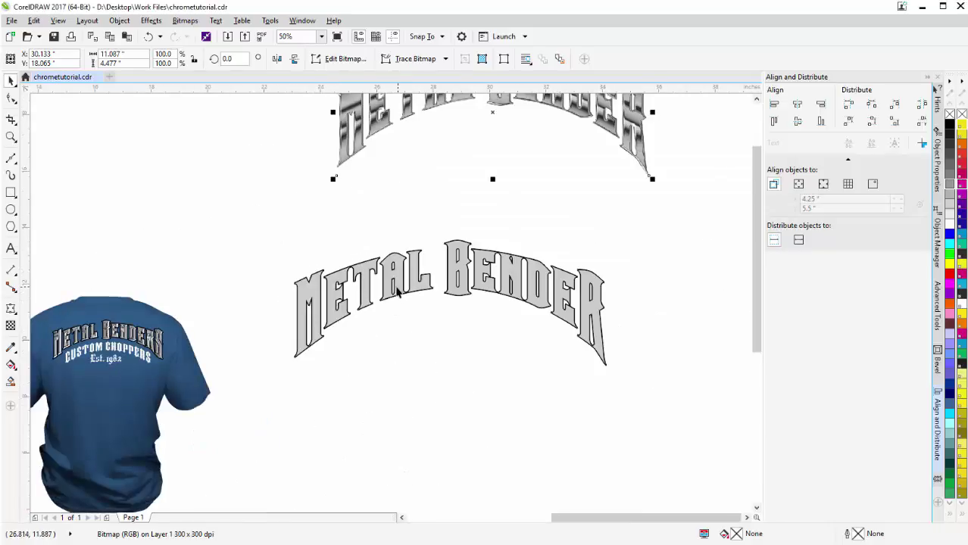
{"action": "left_click", "coordinate": [397, 292]}
{"action": "left_click_drag", "start_coordinate": [397, 282], "coordinate": [403, 375]}
{"action": "left_click", "coordinate": [417, 286]}
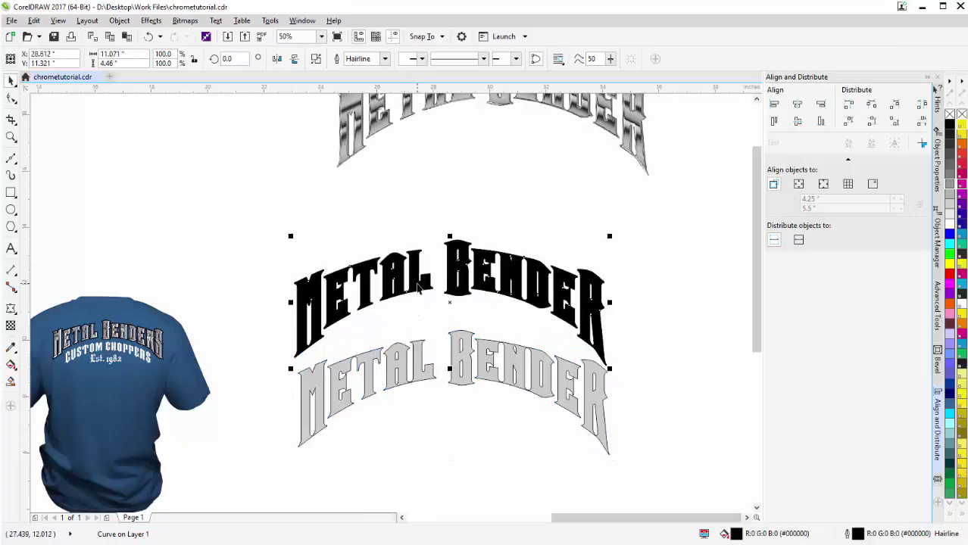
{"action": "key", "text": "Delete"}
{"action": "left_click", "coordinate": [416, 365]}
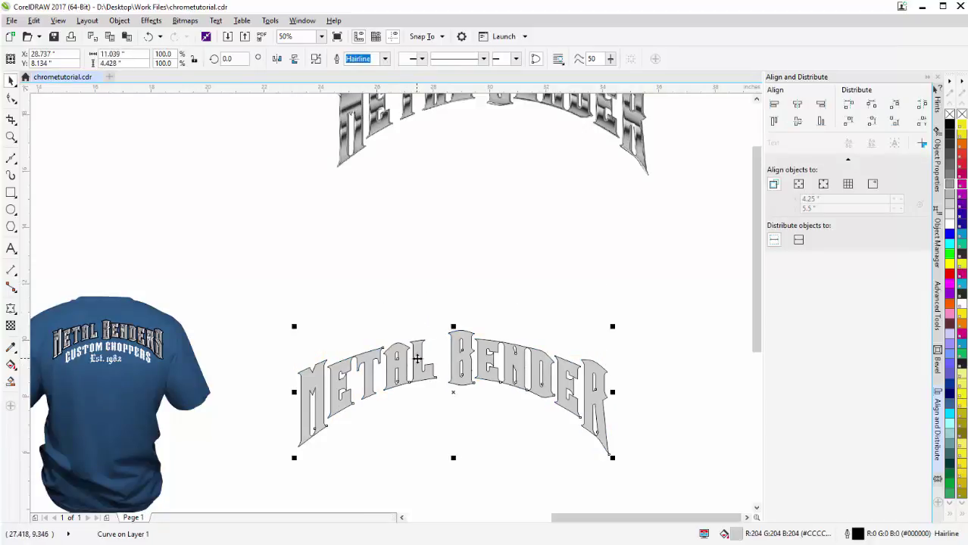
{"action": "left_click_drag", "start_coordinate": [423, 352], "coordinate": [451, 279]}
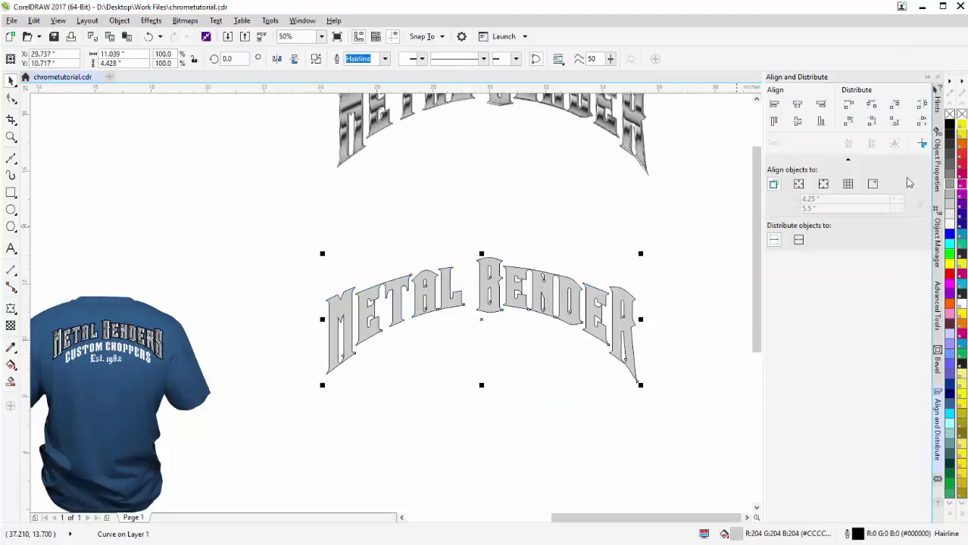
Step: Fill the lower gray Metal Bender lettering with black and apply a bitmap pattern transparency to it
{"action": "left_click", "coordinate": [950, 125]}
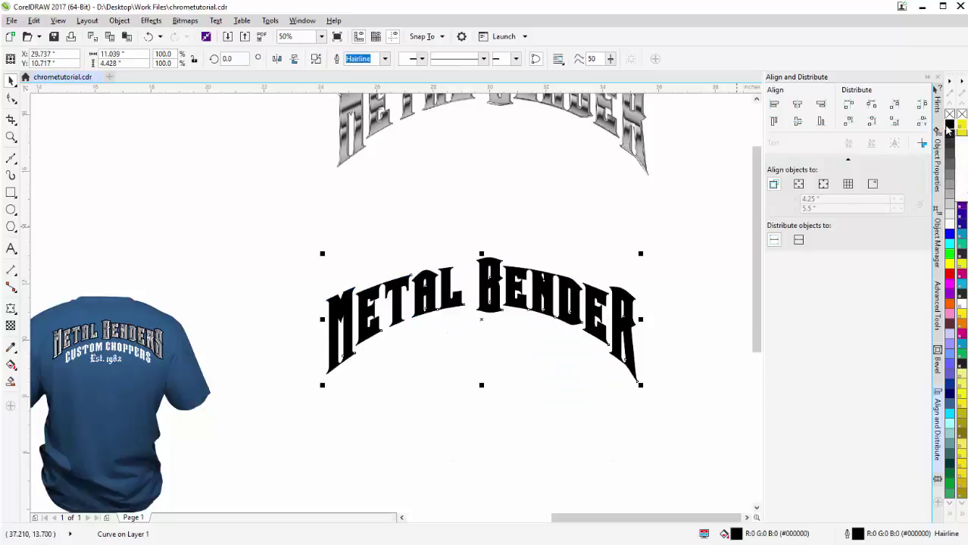
{"action": "left_click", "coordinate": [12, 326]}
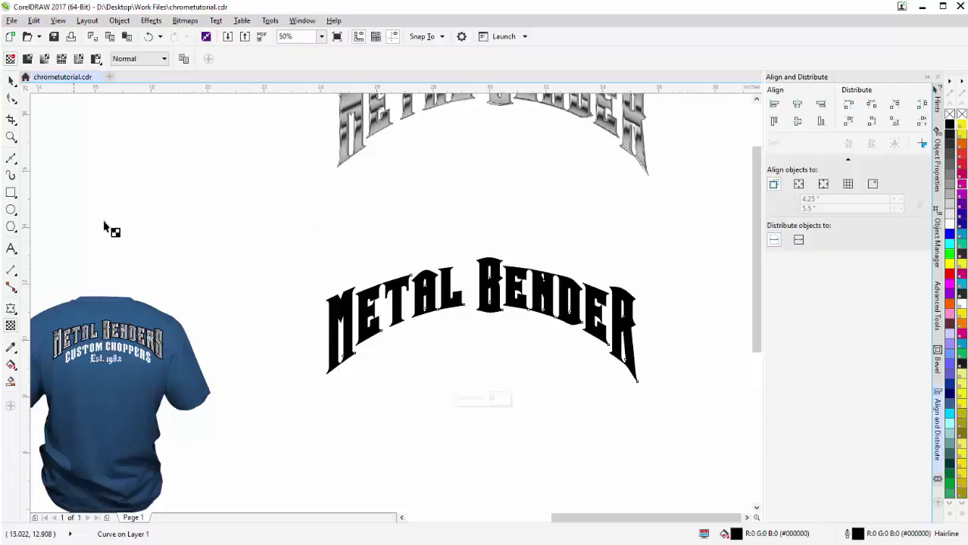
{"action": "left_click", "coordinate": [79, 59]}
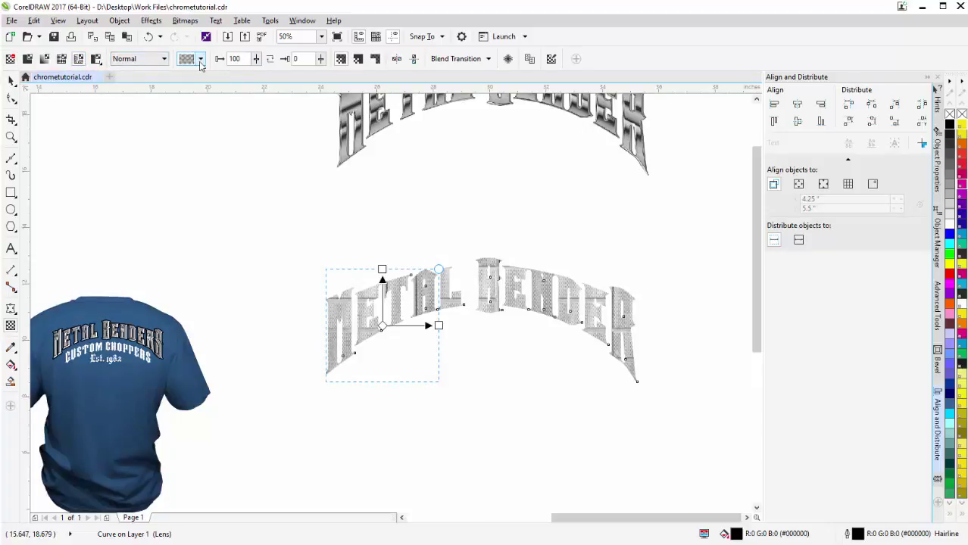
Step: Load the PNG file chrometutorial from the Tutorial folder as the lower lettering's transparency pattern
{"action": "left_click", "coordinate": [201, 59]}
{"action": "left_click", "coordinate": [283, 313]}
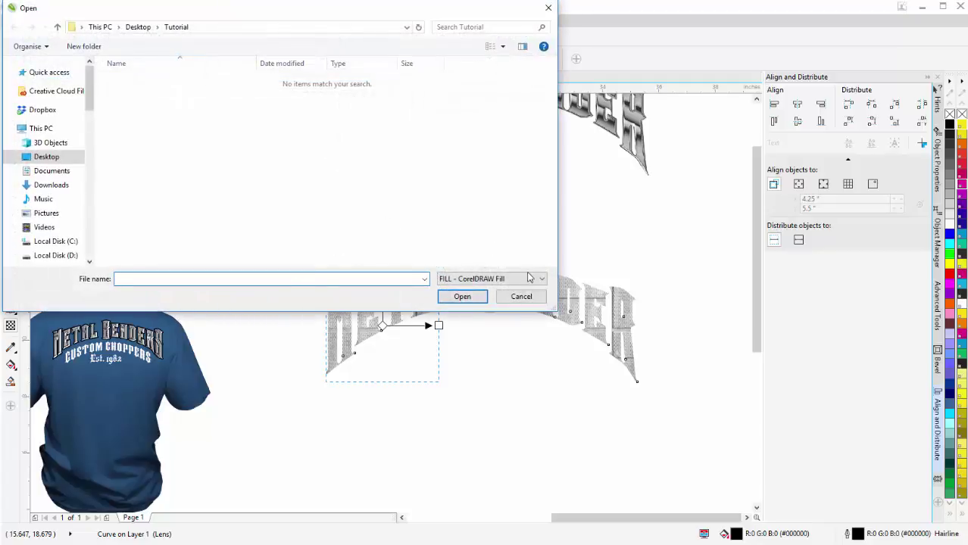
{"action": "left_click", "coordinate": [542, 280]}
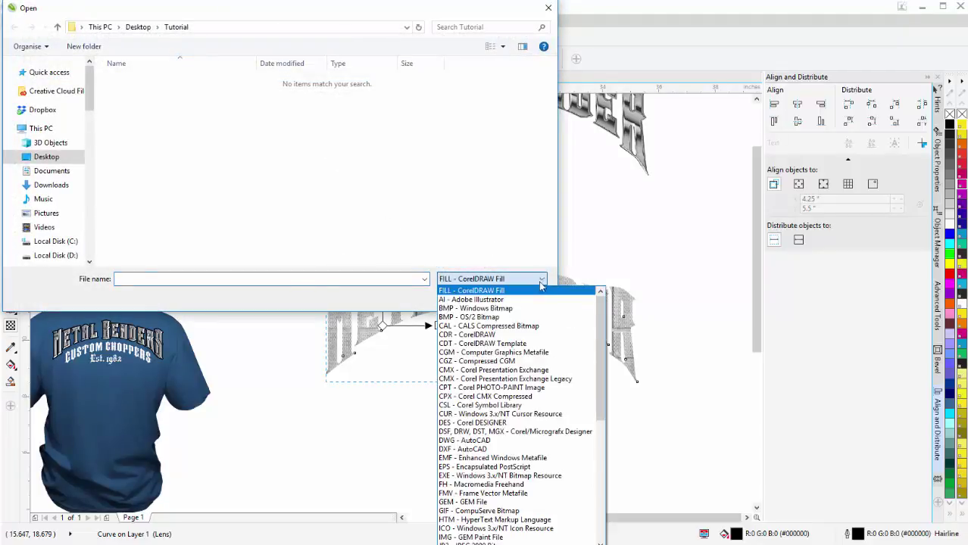
{"action": "scroll", "coordinate": [507, 408], "scroll_direction": "down", "scroll_amount": 3}
{"action": "scroll", "coordinate": [506, 408], "scroll_direction": "down", "scroll_amount": 4}
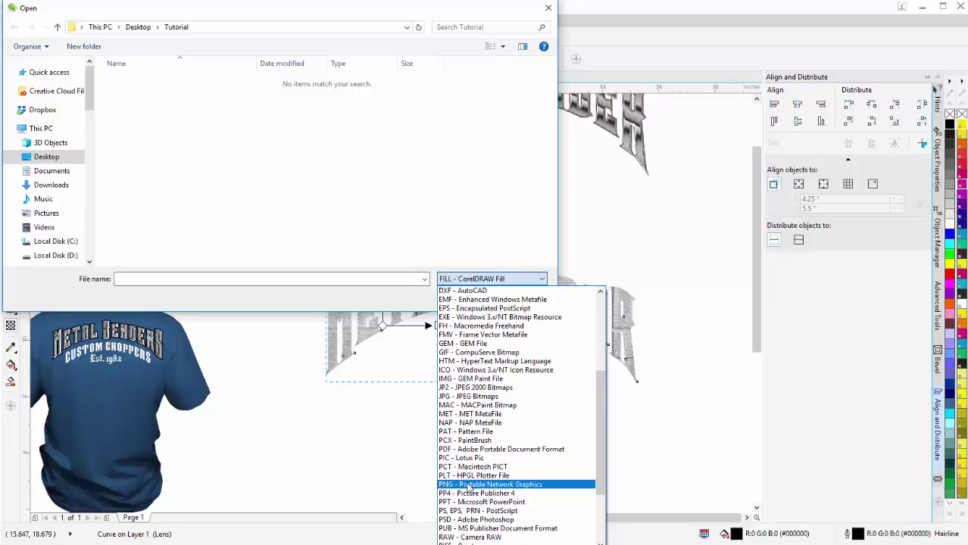
{"action": "left_click", "coordinate": [469, 486]}
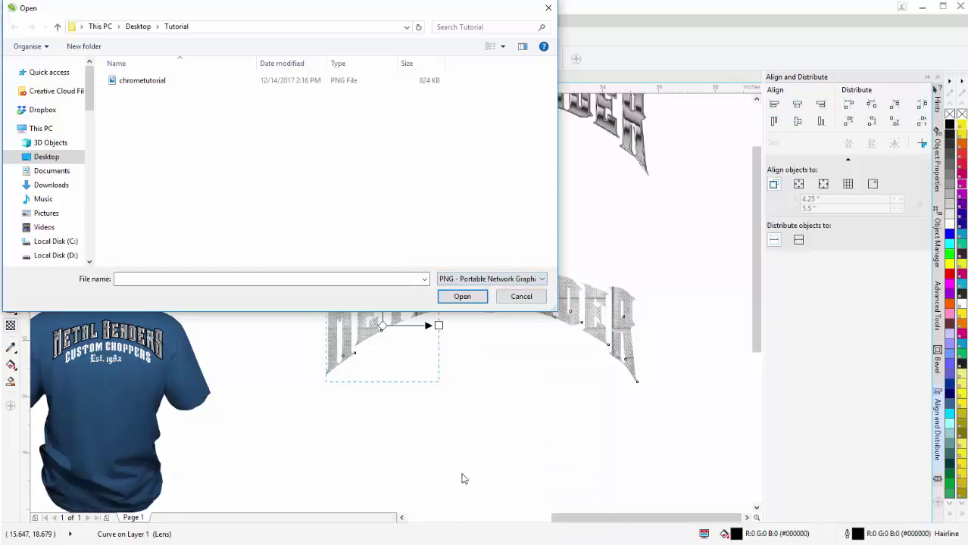
{"action": "left_click", "coordinate": [122, 88]}
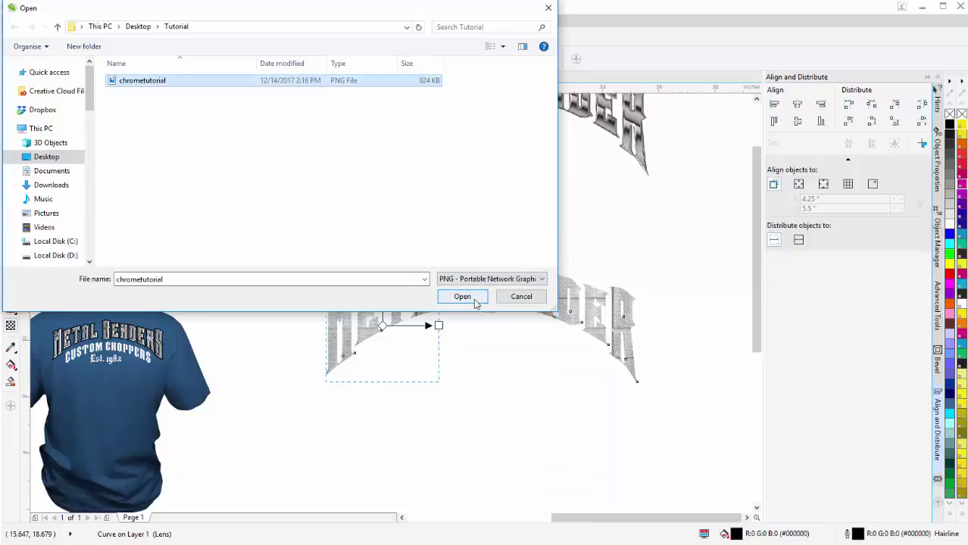
{"action": "left_click", "coordinate": [464, 297]}
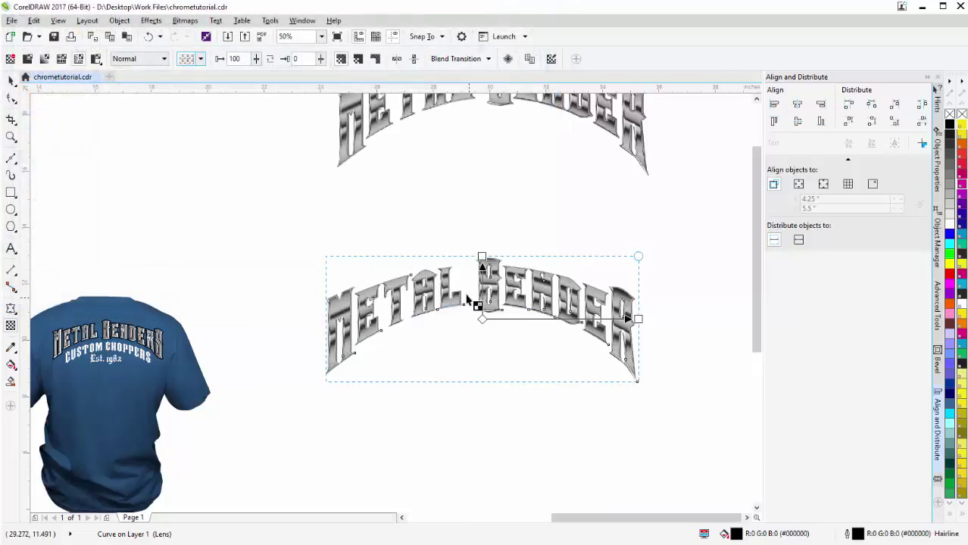
Step: Test blue, #00CCFF and #00FFFF fills on the chrome-patterned lettering, and restore its black fill
{"action": "left_click", "coordinate": [11, 81]}
{"action": "scroll", "coordinate": [480, 309], "scroll_direction": "up", "scroll_amount": 2}
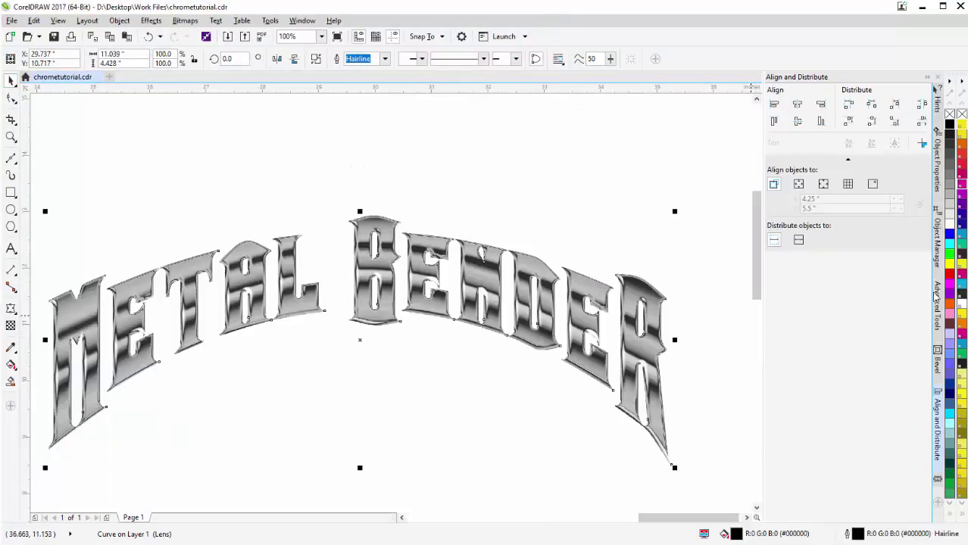
{"action": "left_click", "coordinate": [951, 235]}
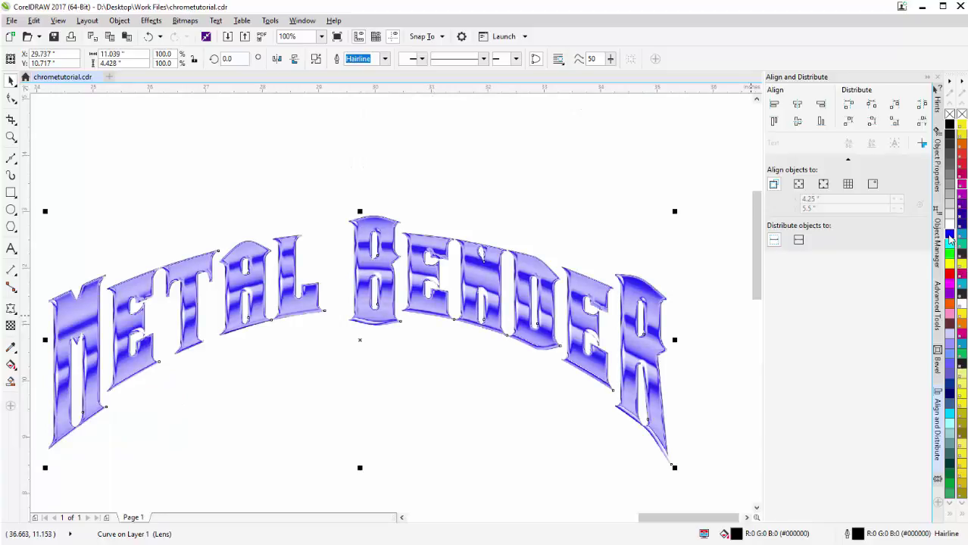
{"action": "left_click", "coordinate": [951, 415]}
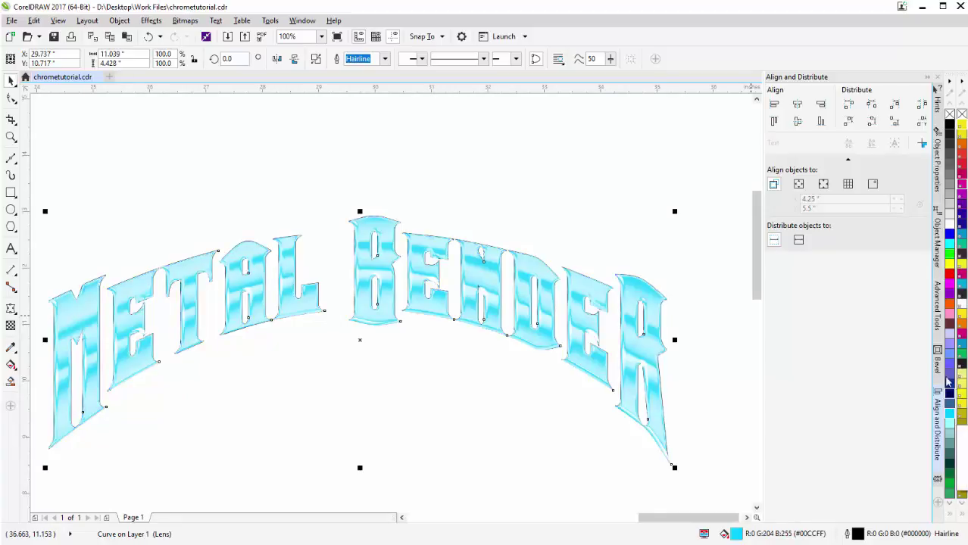
{"action": "left_click", "coordinate": [951, 243]}
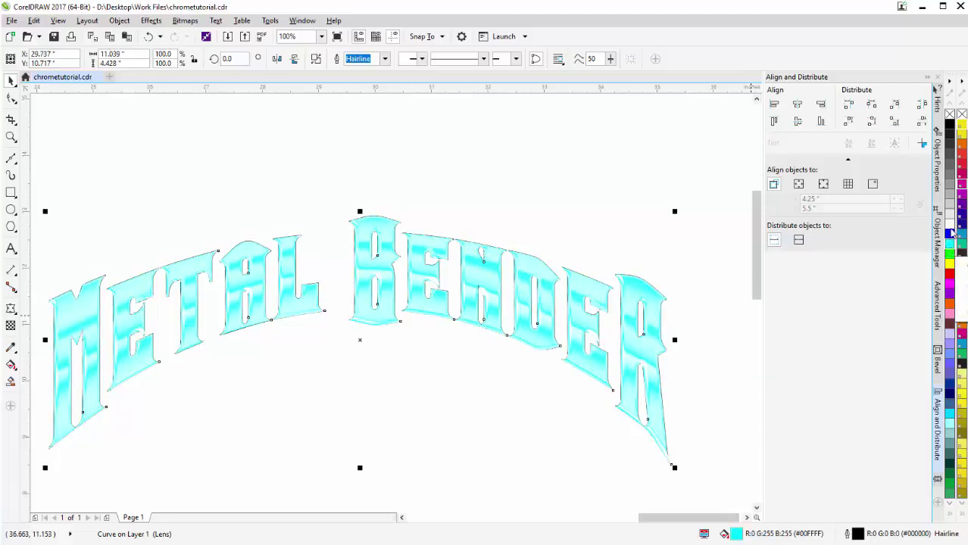
{"action": "left_click", "coordinate": [952, 128]}
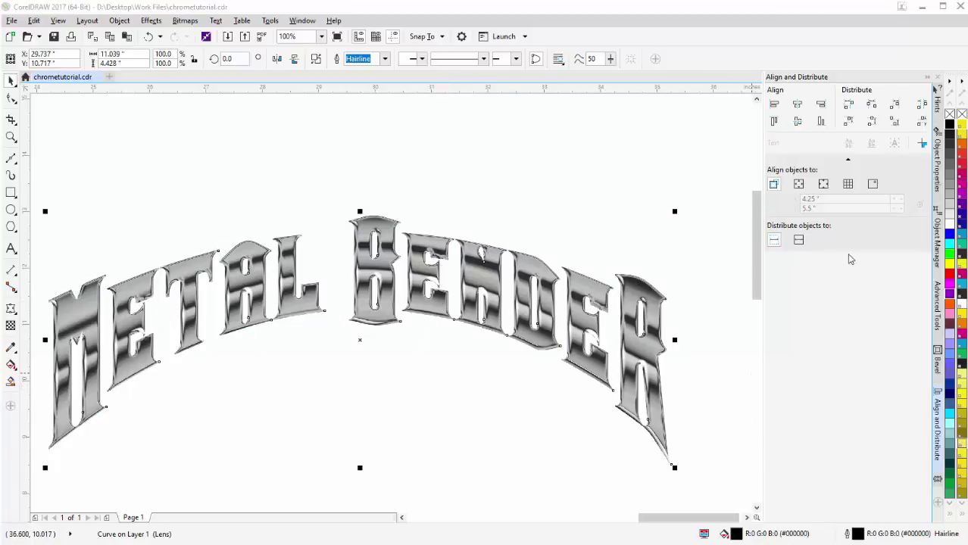
Step: Give the lower lettering a 3 pt outline with round corners and round caps, positioned outside the letter edges
{"action": "left_click", "coordinate": [938, 152]}
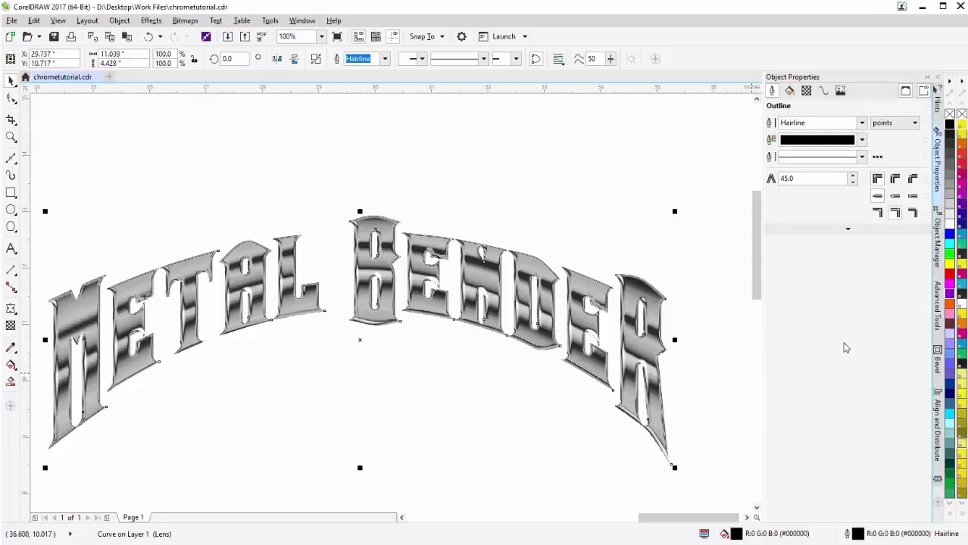
{"action": "left_click", "coordinate": [862, 123]}
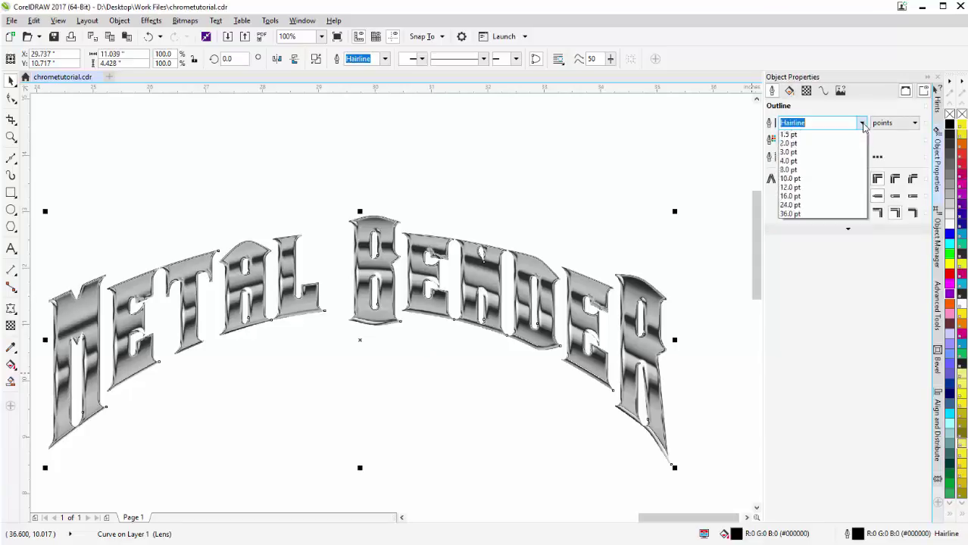
{"action": "left_click", "coordinate": [819, 196]}
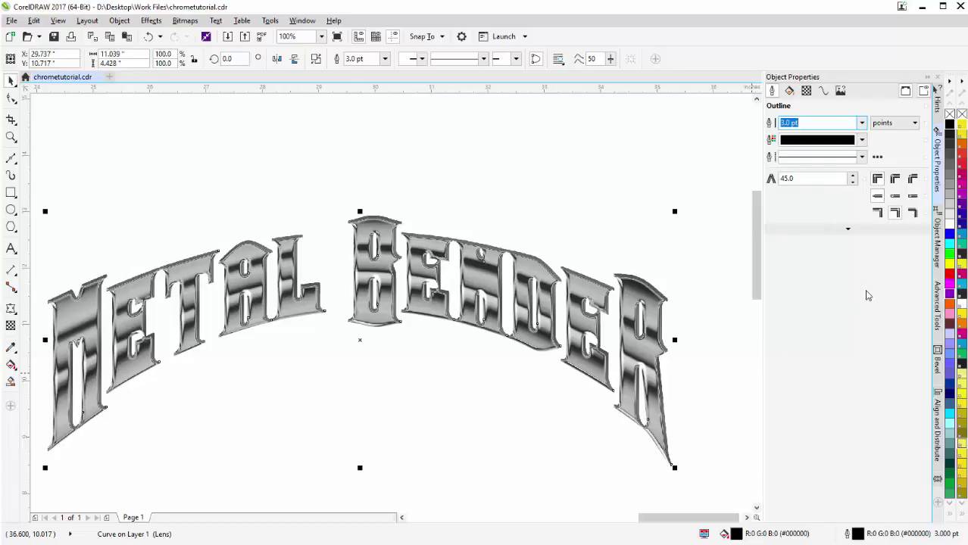
{"action": "left_click", "coordinate": [895, 180]}
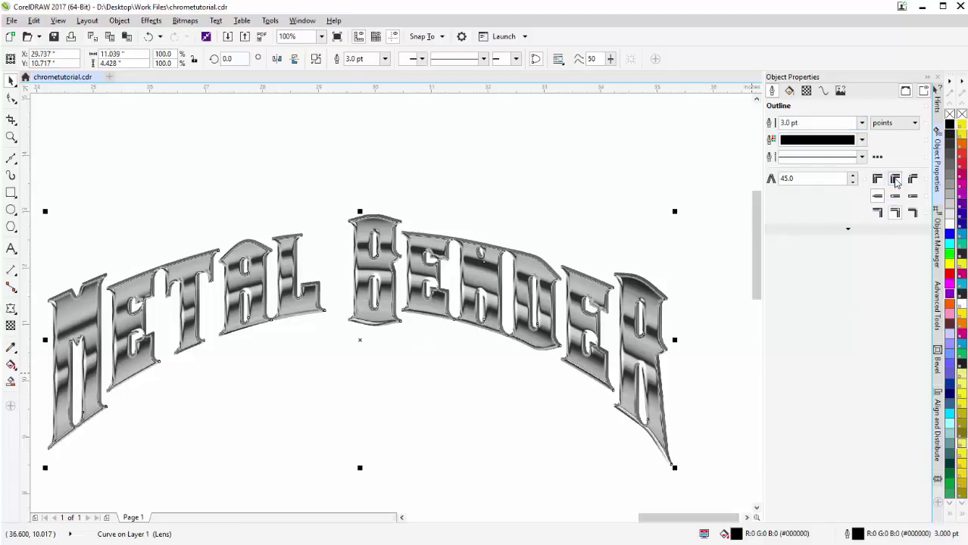
{"action": "left_click", "coordinate": [896, 196]}
{"action": "left_click", "coordinate": [878, 215]}
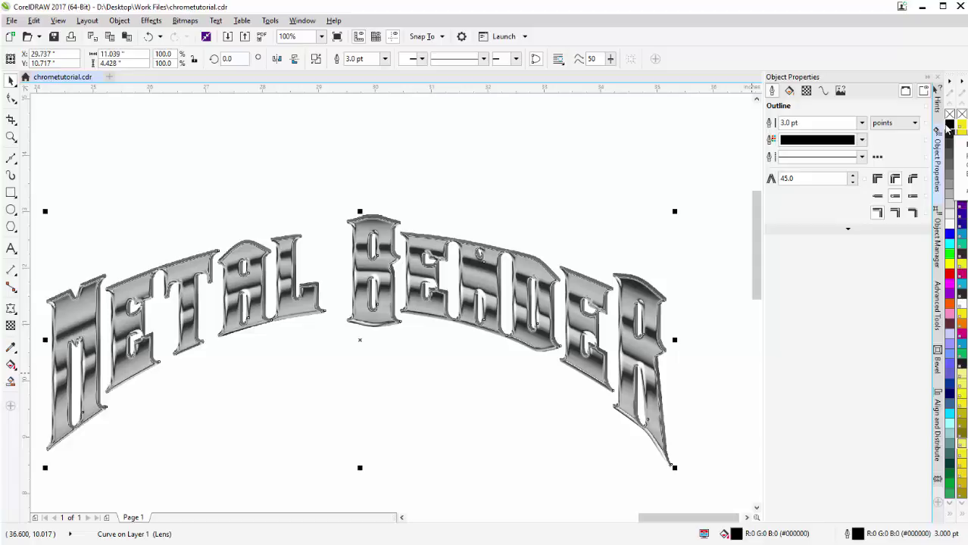
Step: Limit the lower lettering's pattern transparency to the fill so that the outline stays solid black
{"action": "scroll", "coordinate": [496, 252], "scroll_direction": "up", "scroll_amount": 2}
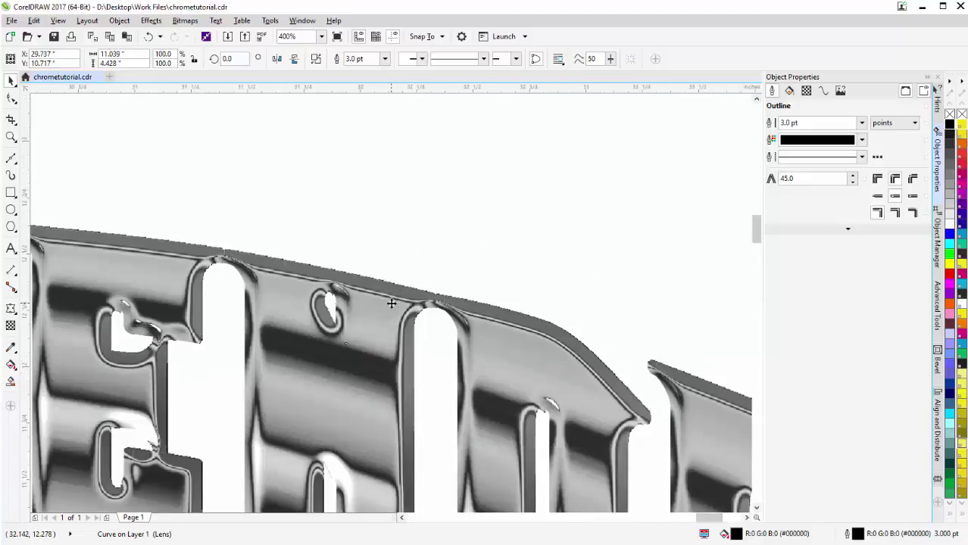
{"action": "scroll", "coordinate": [391, 303], "scroll_direction": "up", "scroll_amount": 1}
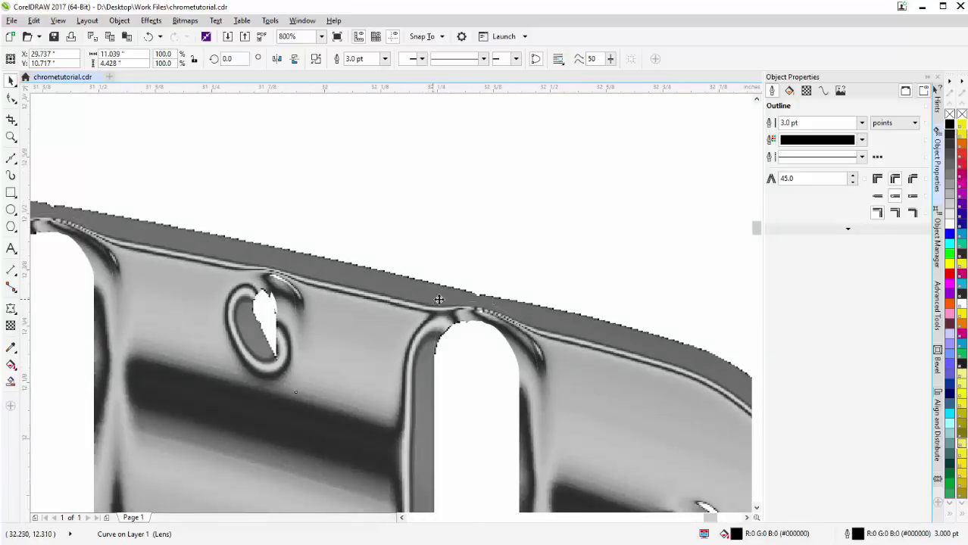
{"action": "scroll", "coordinate": [552, 299], "scroll_direction": "down", "scroll_amount": 4}
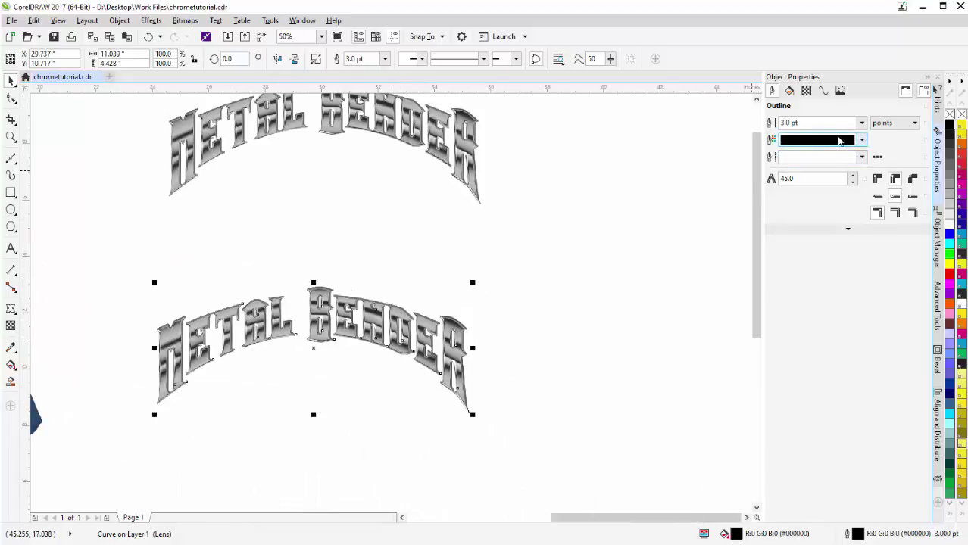
{"action": "left_click", "coordinate": [807, 90]}
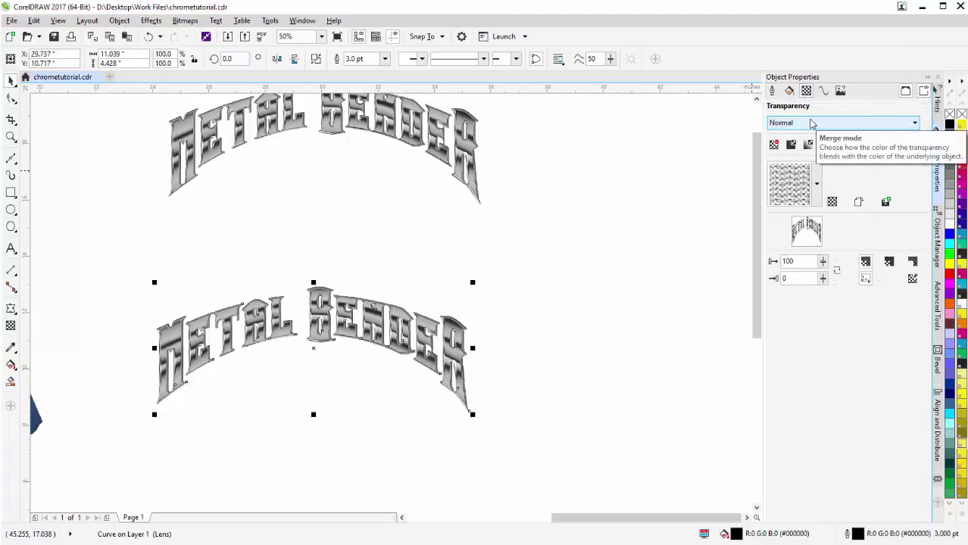
{"action": "left_click", "coordinate": [889, 263]}
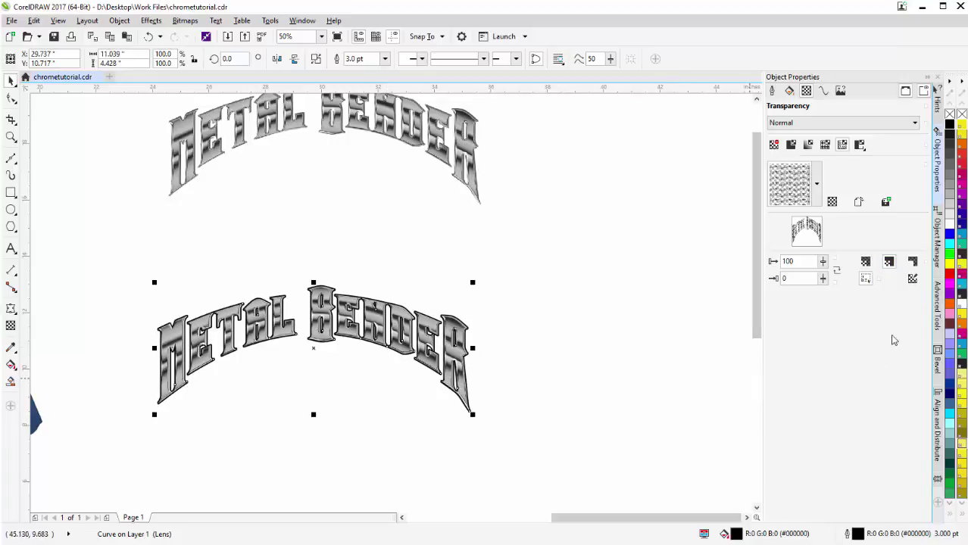
Step: Try scaling the lower lettering down to about 65.3% without transforming its pattern transparency, and undo the resize
{"action": "left_click", "coordinate": [913, 280]}
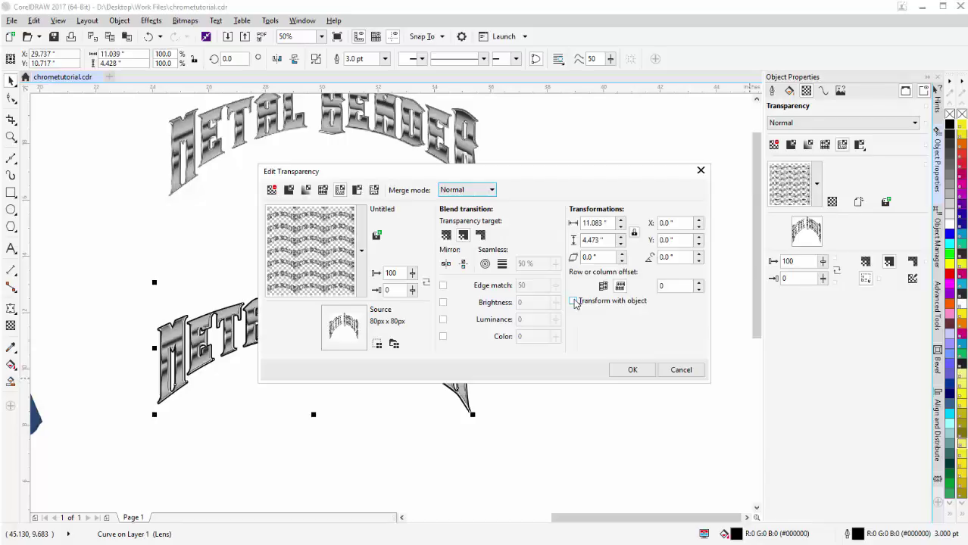
{"action": "left_click", "coordinate": [680, 371]}
{"action": "left_click_drag", "start_coordinate": [473, 282], "coordinate": [366, 322]}
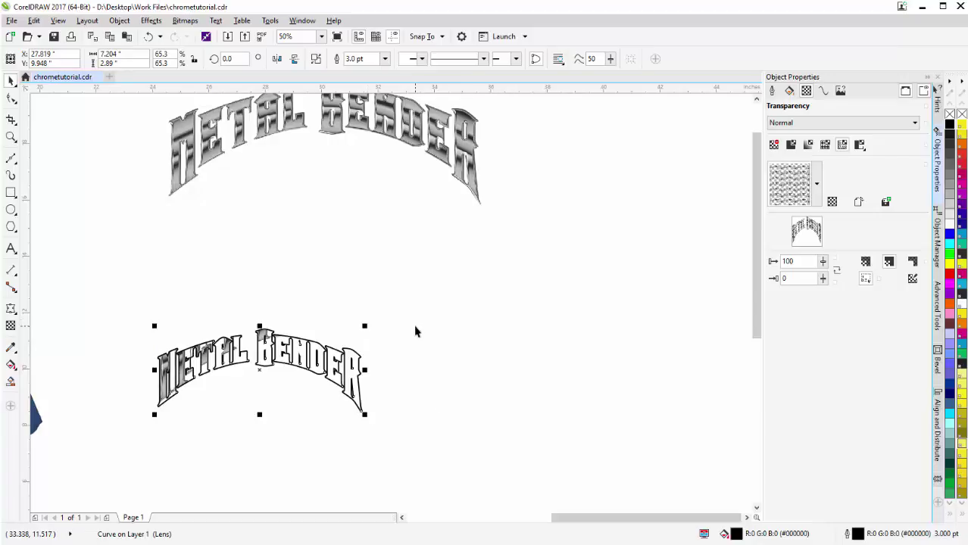
{"action": "key", "text": "ctrl+z"}
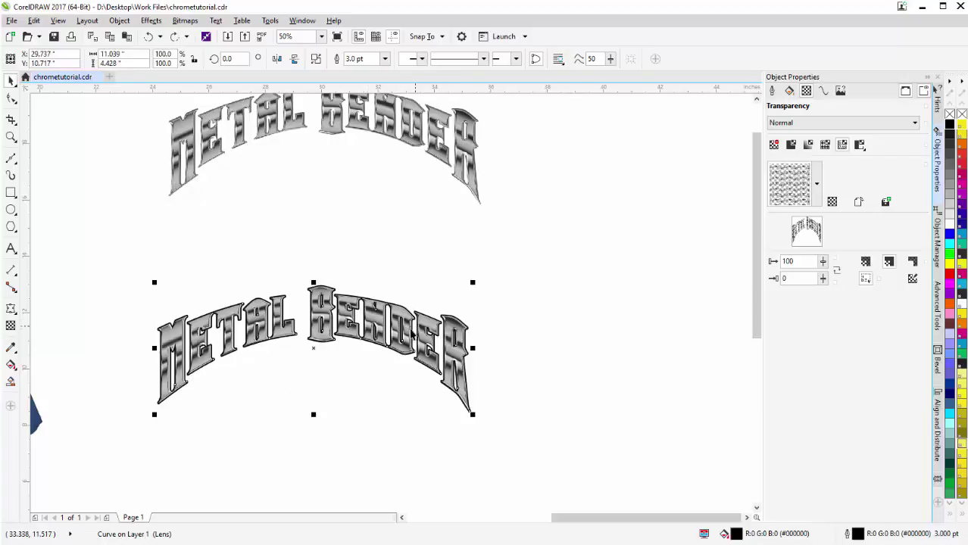
Step: Enable Transform with object for the pattern transparency, test it by scaling the lettering to about 55.8%, and undo the resize
{"action": "left_click", "coordinate": [913, 280]}
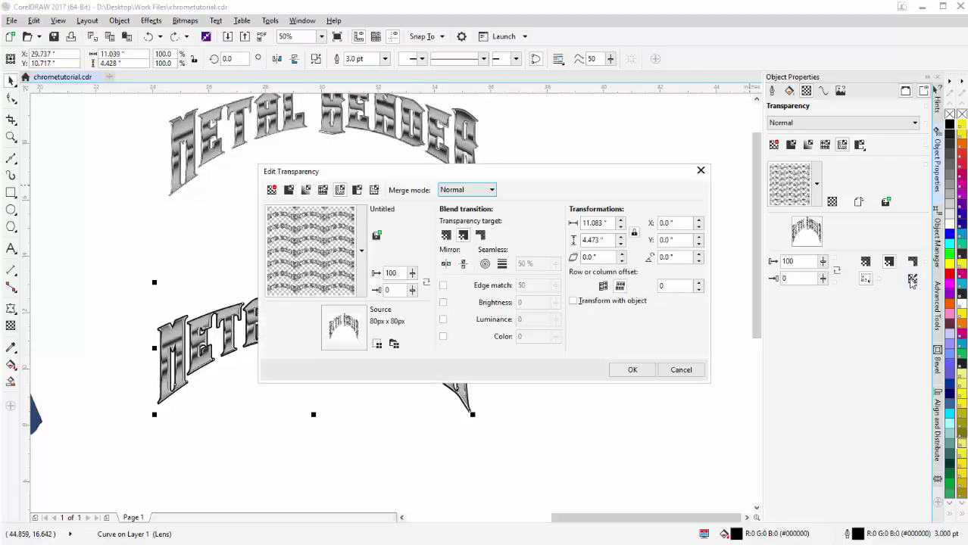
{"action": "left_click", "coordinate": [574, 301]}
{"action": "left_click", "coordinate": [640, 372]}
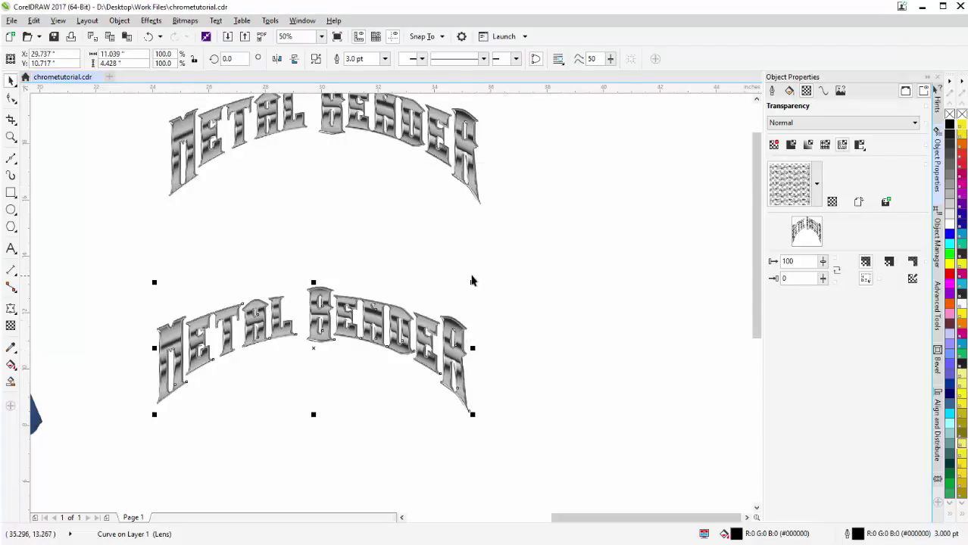
{"action": "left_click_drag", "start_coordinate": [473, 283], "coordinate": [337, 335]}
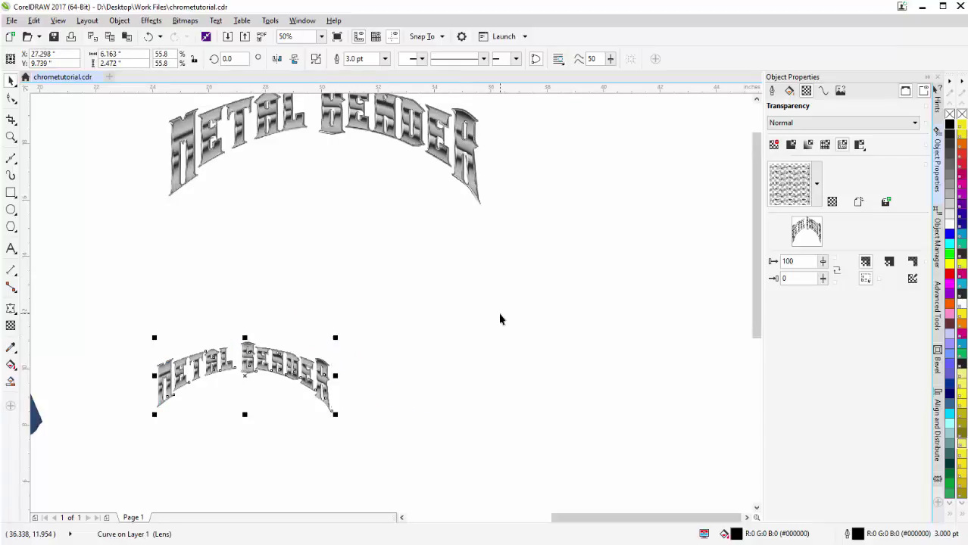
{"action": "key", "text": "ctrl+z"}
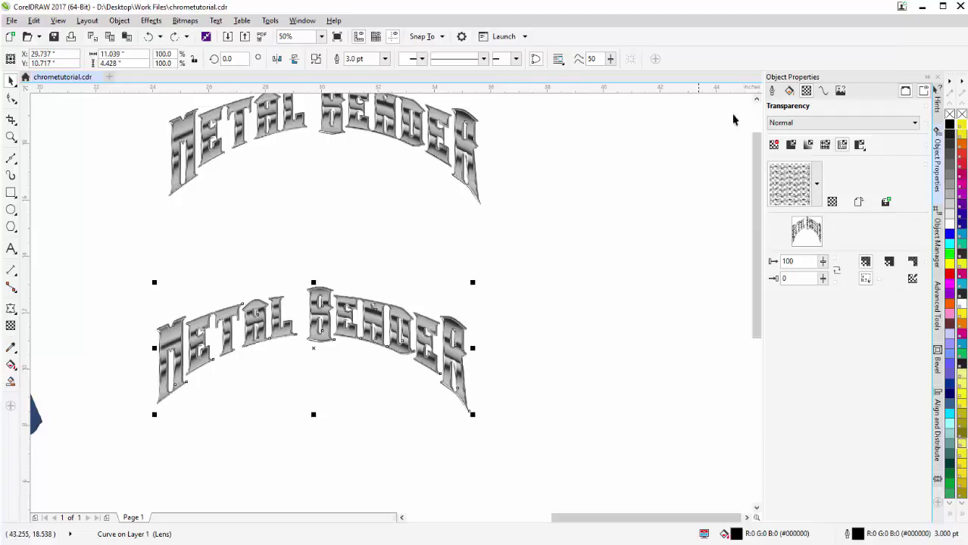
Step: Set the lower lettering's outline width to 4 pt and open its transparency properties
{"action": "left_click", "coordinate": [770, 92]}
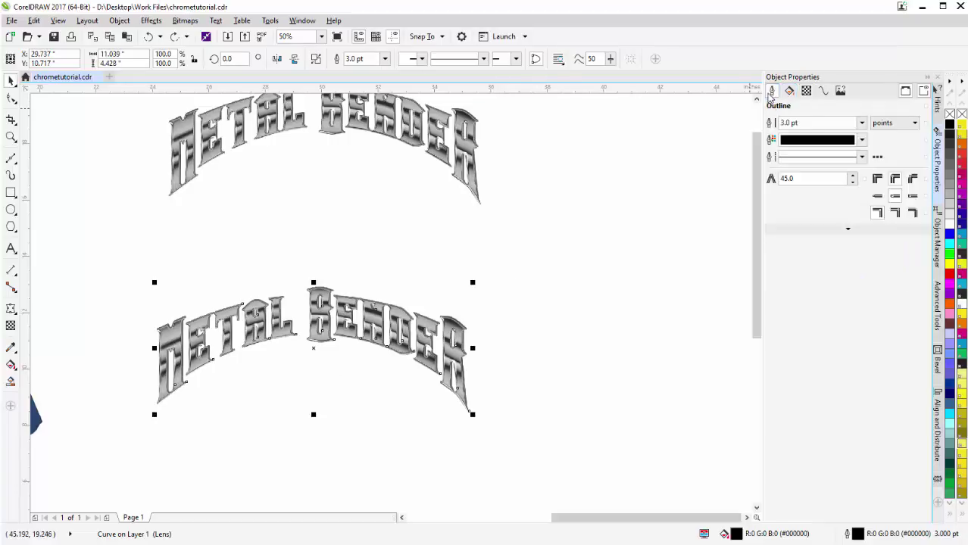
{"action": "left_click", "coordinate": [862, 123]}
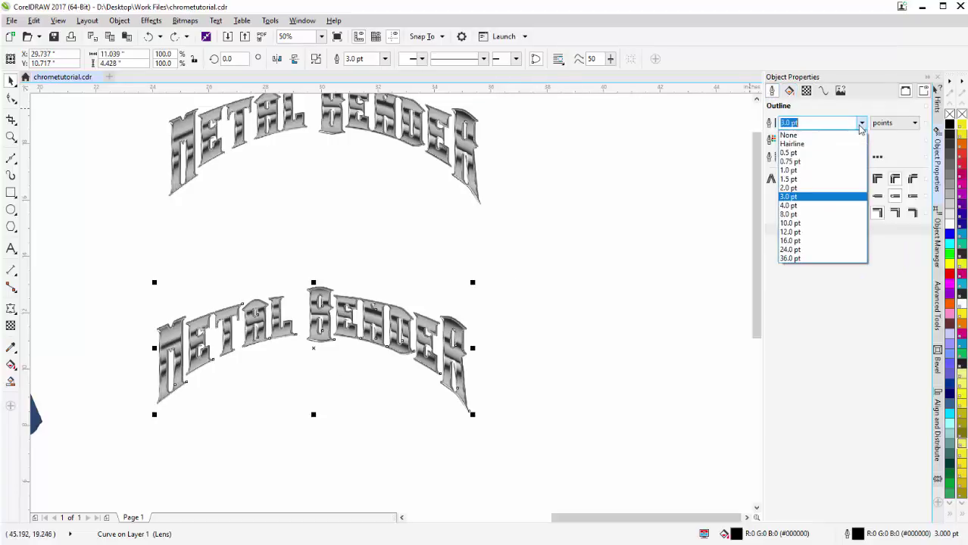
{"action": "left_click", "coordinate": [807, 206]}
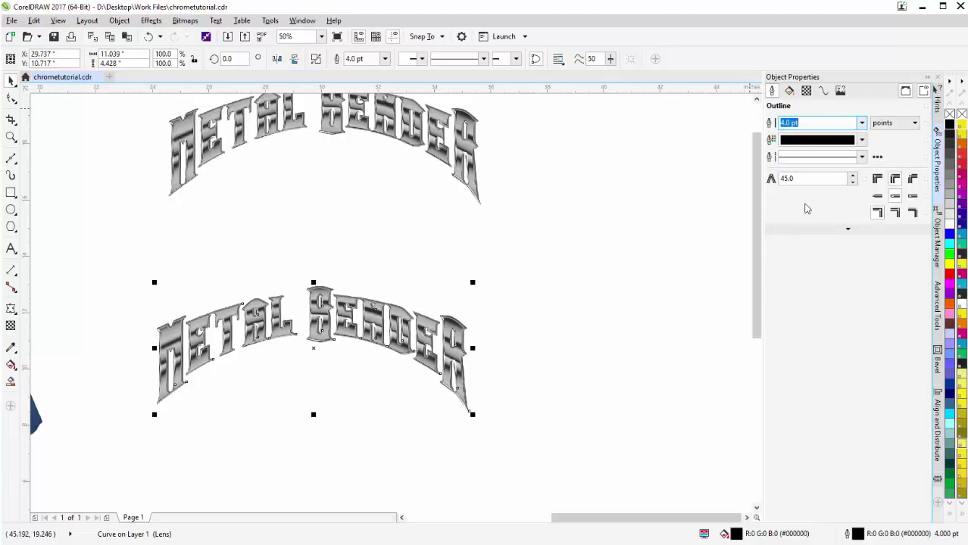
{"action": "left_click", "coordinate": [806, 90]}
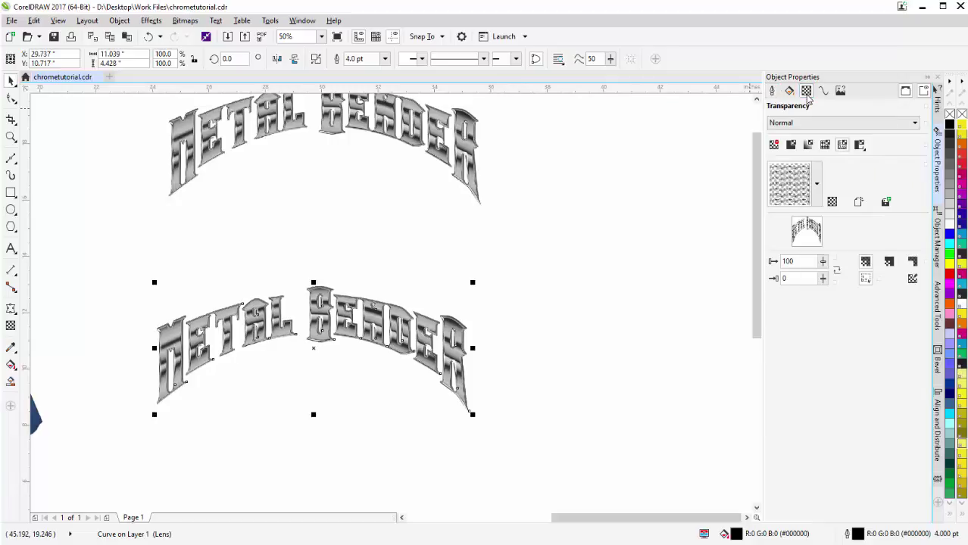
Step: Limit the lower lettering's pattern transparency to the fill and set its outline to scale with the object
{"action": "left_click", "coordinate": [888, 262]}
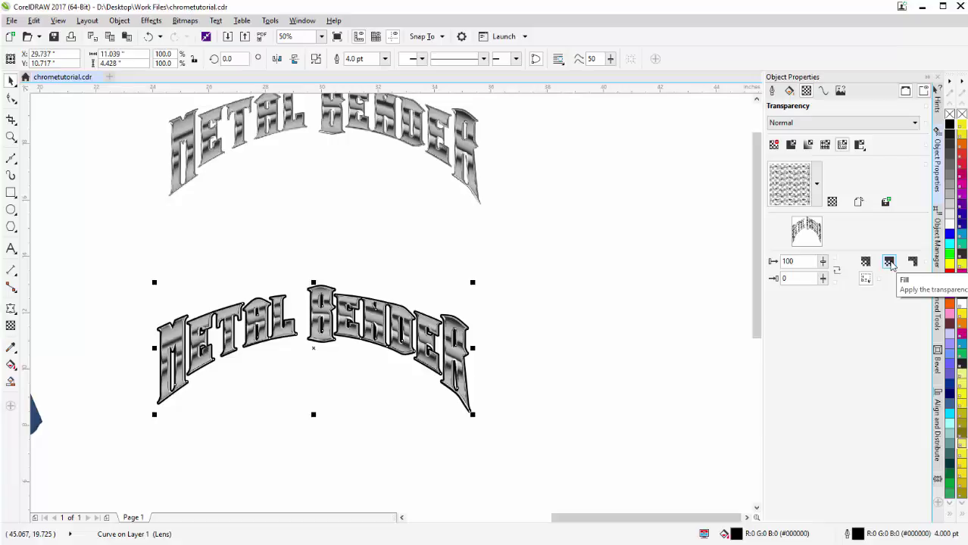
{"action": "left_click", "coordinate": [771, 91]}
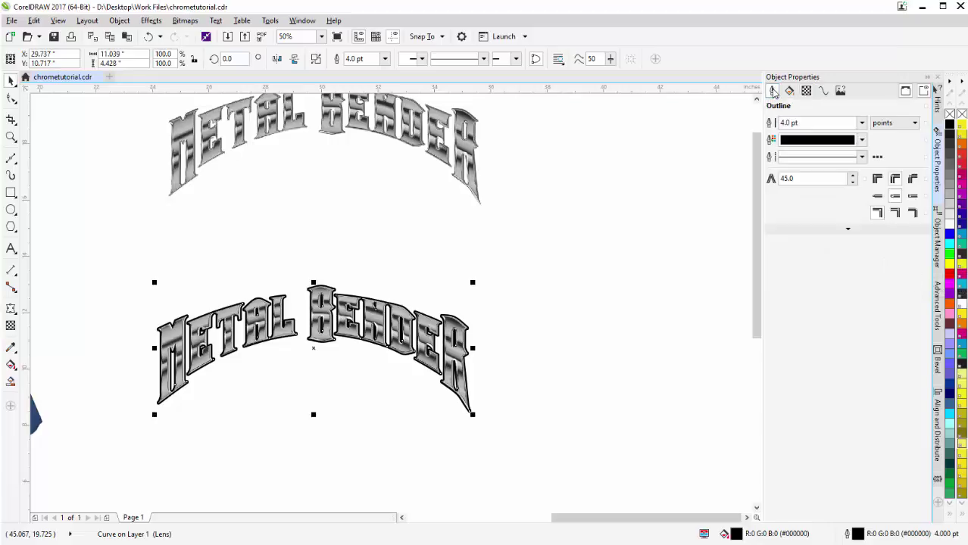
{"action": "left_click", "coordinate": [846, 229]}
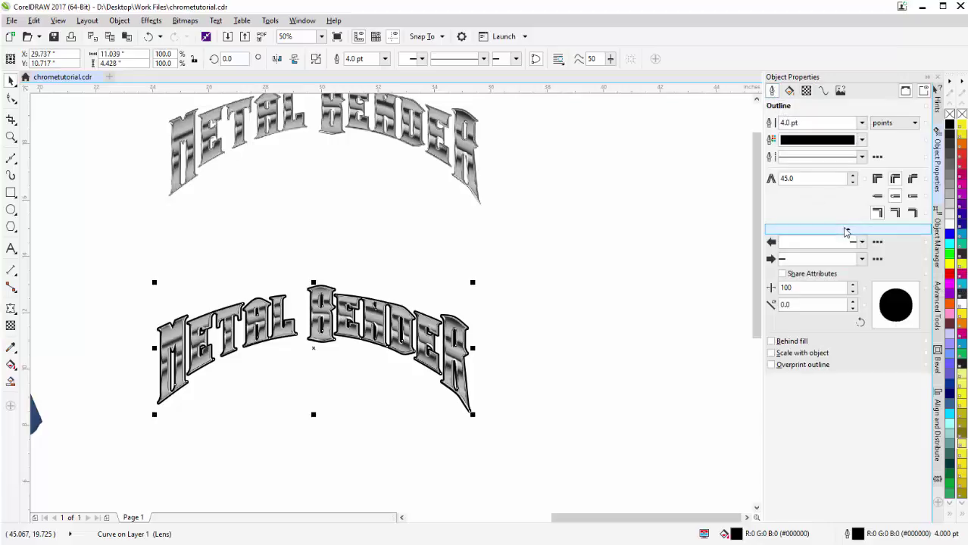
{"action": "left_click", "coordinate": [772, 353]}
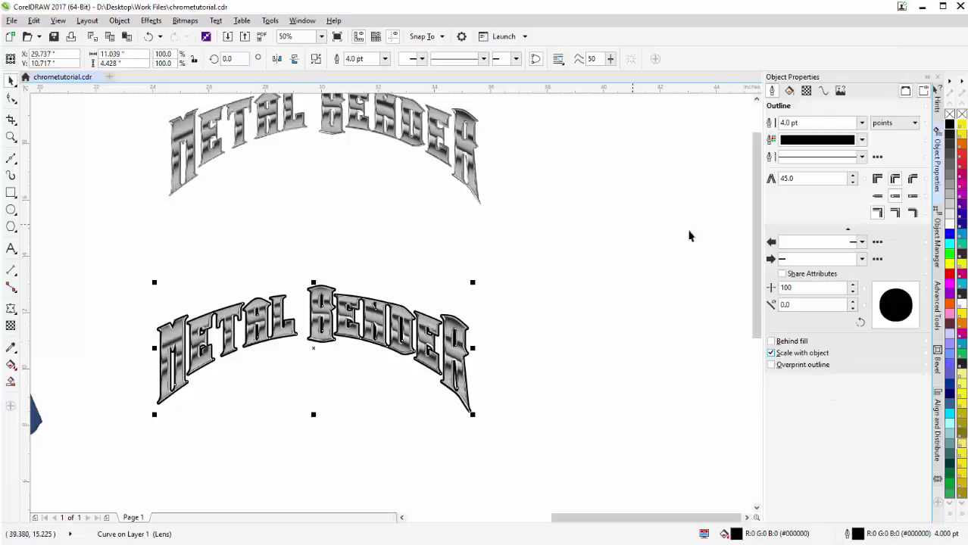
Step: Try an 8 pt outline on the lower lettering, and settle on an outline width of 6 pt
{"action": "left_click", "coordinate": [862, 123]}
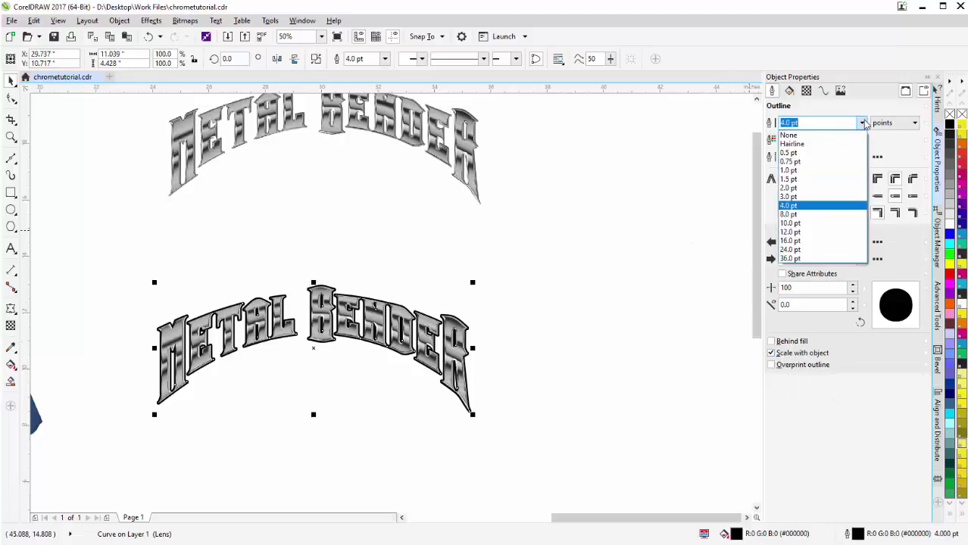
{"action": "left_click", "coordinate": [823, 214]}
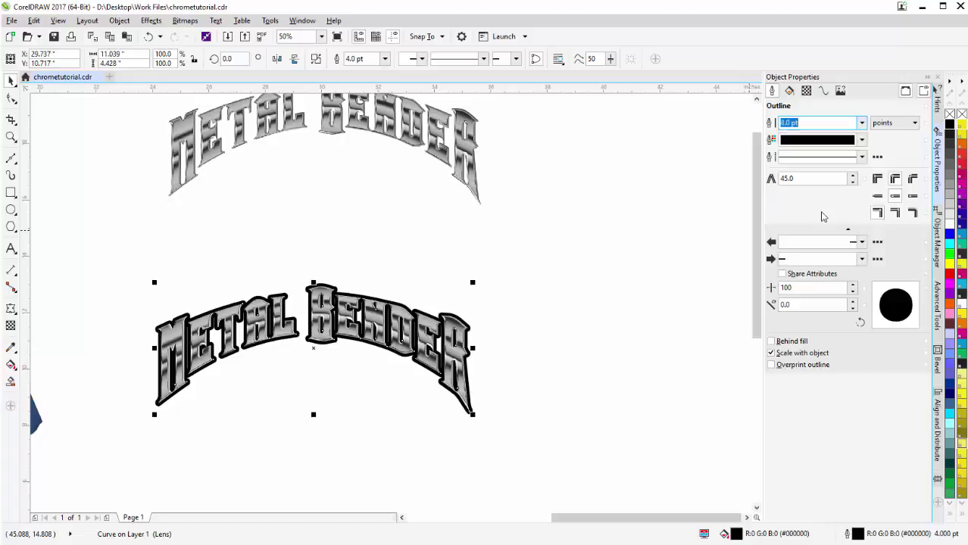
{"action": "left_click", "coordinate": [785, 123]}
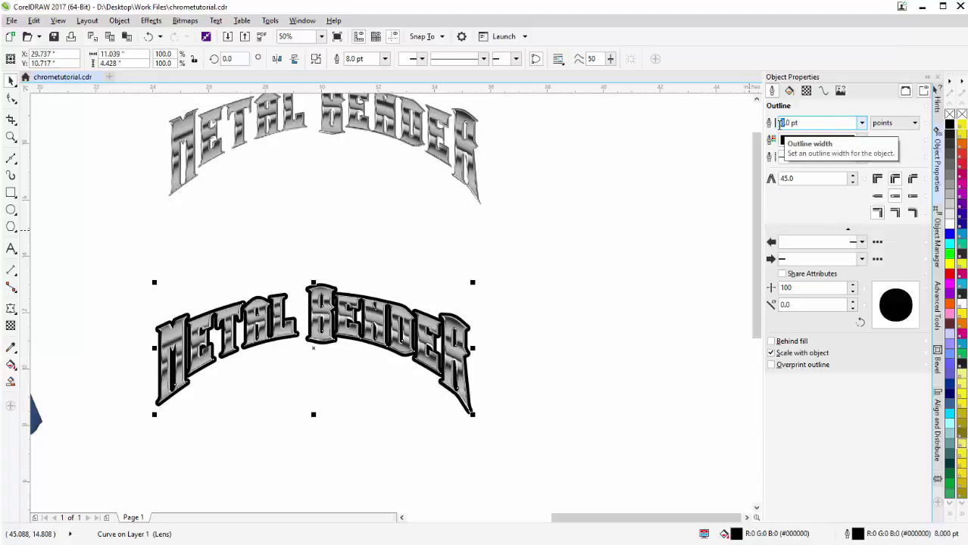
{"action": "key", "text": "Return"}
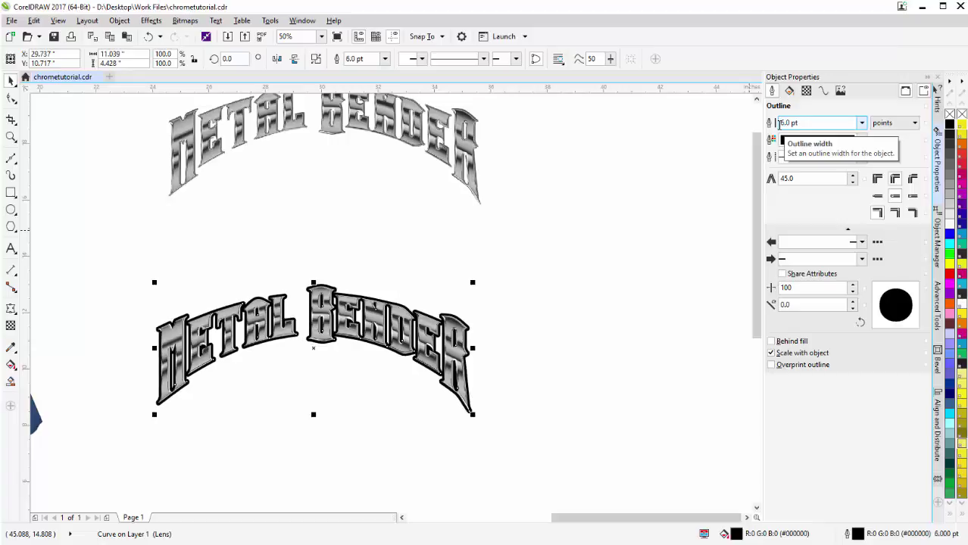
Step: Place a copy of the blank blue T-shirt bitmap beside the lettering and enlarge it to about 18 by 18.5 inches
{"action": "scroll", "coordinate": [263, 326], "scroll_direction": "down", "scroll_amount": 1}
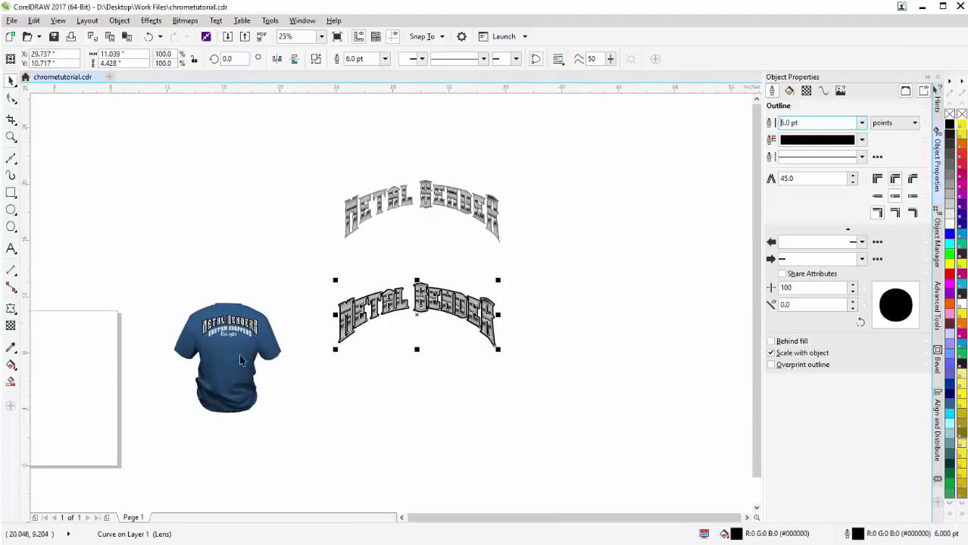
{"action": "left_click_drag", "start_coordinate": [219, 370], "coordinate": [691, 257]}
{"action": "left_click_drag", "start_coordinate": [632, 296], "coordinate": [491, 463]}
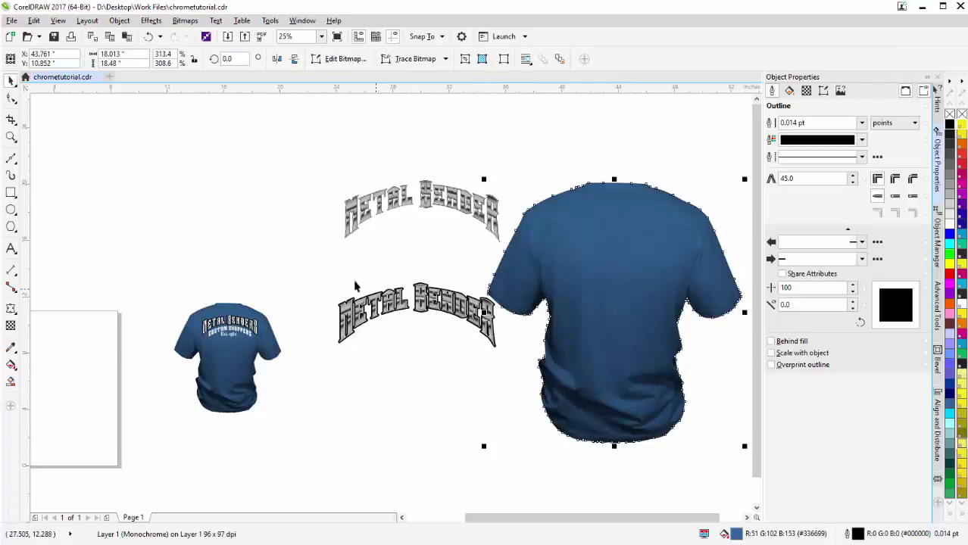
Step: Place a copy of the outlined chrome lettering on the large shirt's upper back and scale it to about 79.2%, roughly 8.7 inches wide
{"action": "left_click_drag", "start_coordinate": [309, 271], "coordinate": [538, 394]}
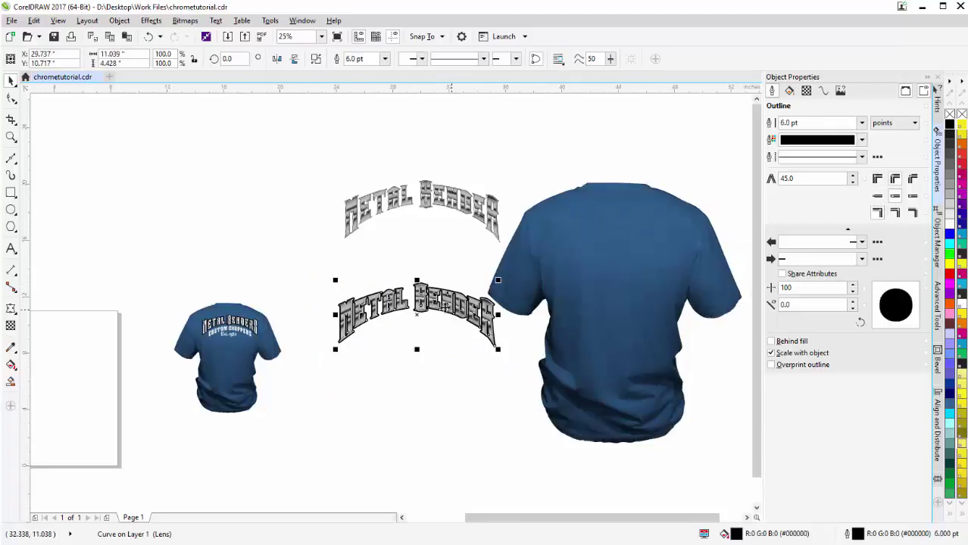
{"action": "mouse_move", "coordinate": [415, 315]}
{"action": "left_mouse_down"}
{"action": "mouse_move", "coordinate": [384, 314]}
{"action": "mouse_move", "coordinate": [550, 275]}
{"action": "mouse_move", "coordinate": [640, 227]}
{"action": "mouse_move", "coordinate": [630, 237]}
{"action": "left_mouse_up"}
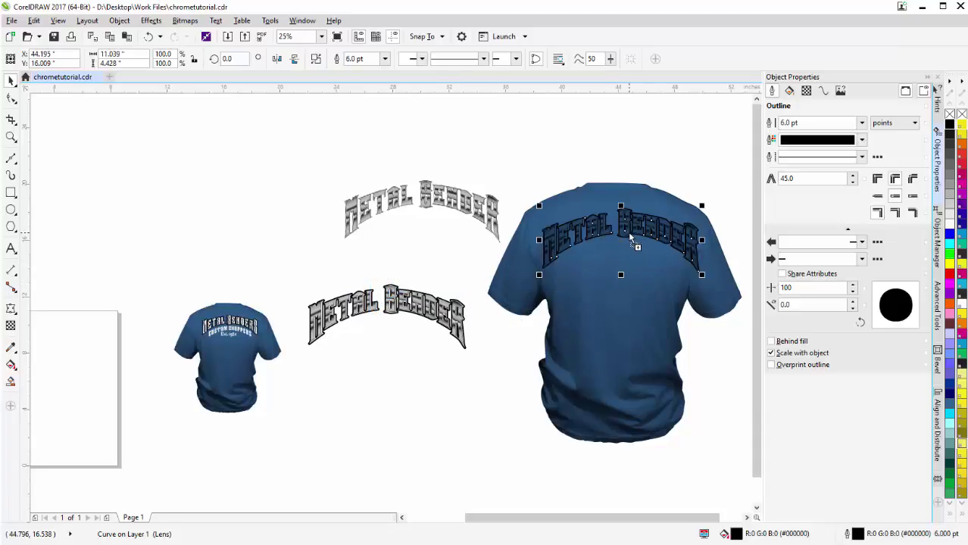
{"action": "scroll", "coordinate": [628, 232], "scroll_direction": "up", "scroll_amount": 3}
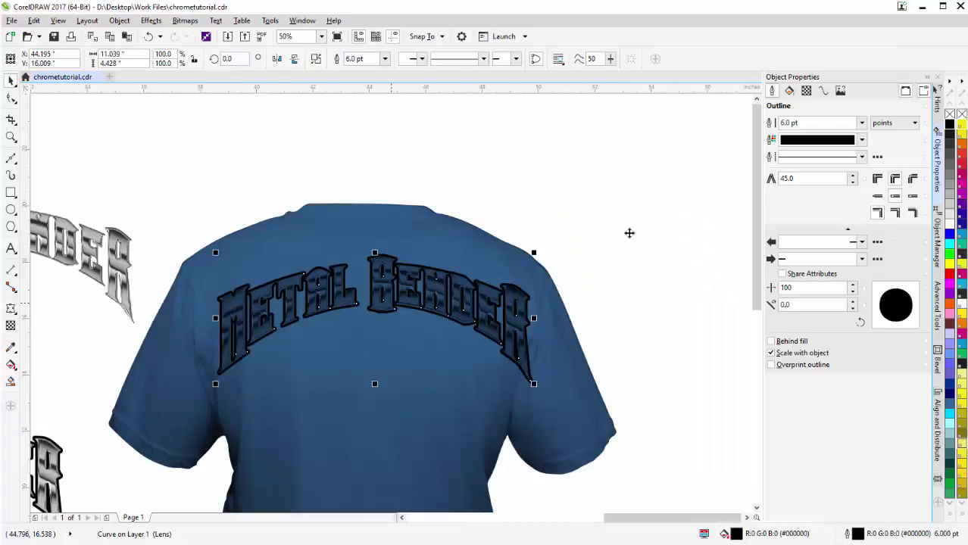
{"action": "scroll", "coordinate": [389, 303], "scroll_direction": "down", "scroll_amount": 2}
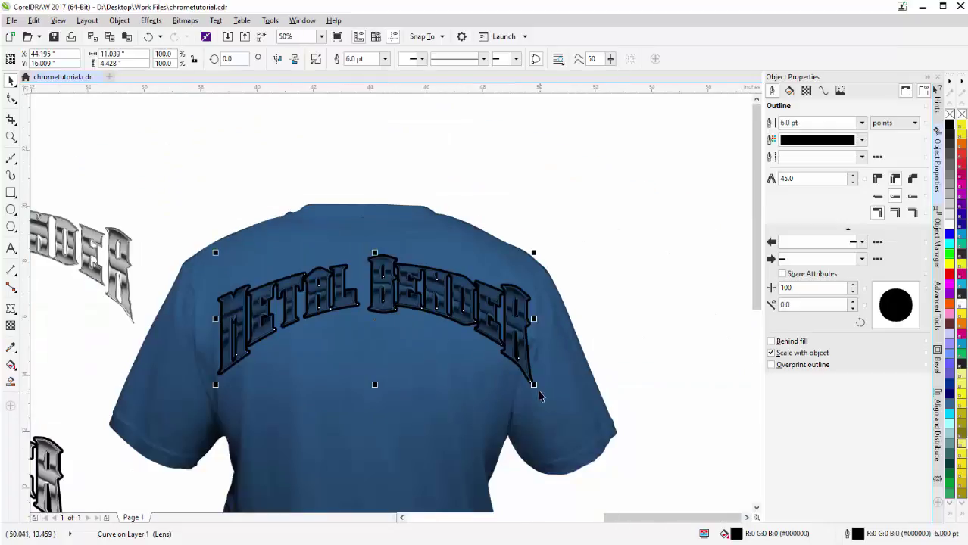
{"action": "left_click_drag", "start_coordinate": [535, 389], "coordinate": [471, 362]}
{"action": "left_click_drag", "start_coordinate": [359, 299], "coordinate": [378, 309]}
{"action": "scroll", "coordinate": [378, 310], "scroll_direction": "up", "scroll_amount": 2}
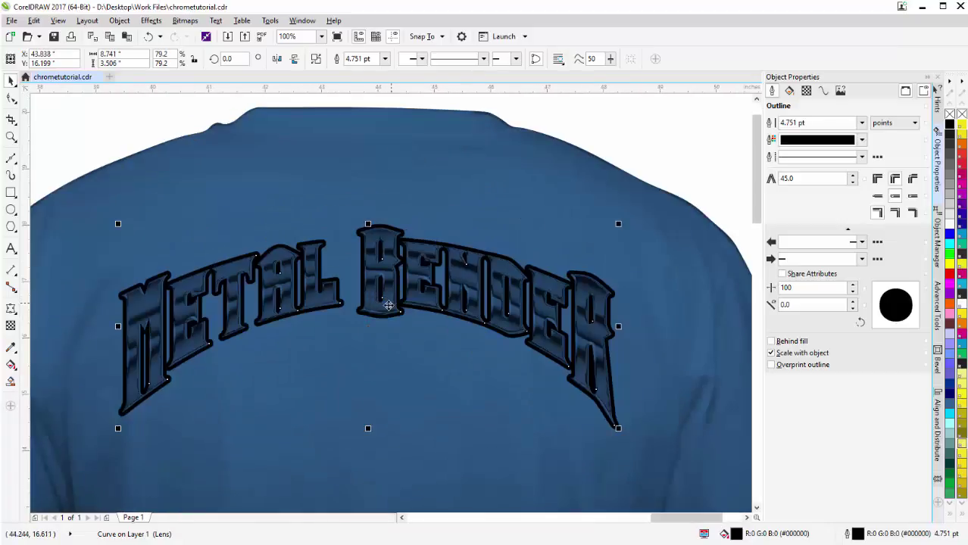
Step: Duplicate the shirt lettering in place, remove the duplicate's transparency and outline, and fill it with white
{"action": "left_click", "coordinate": [110, 37]}
{"action": "left_click", "coordinate": [127, 38]}
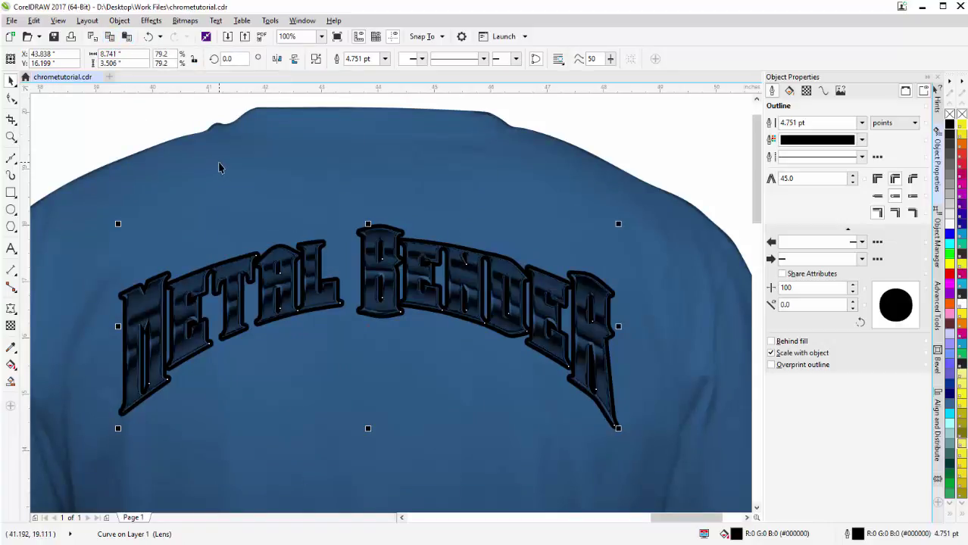
{"action": "left_click", "coordinate": [11, 326]}
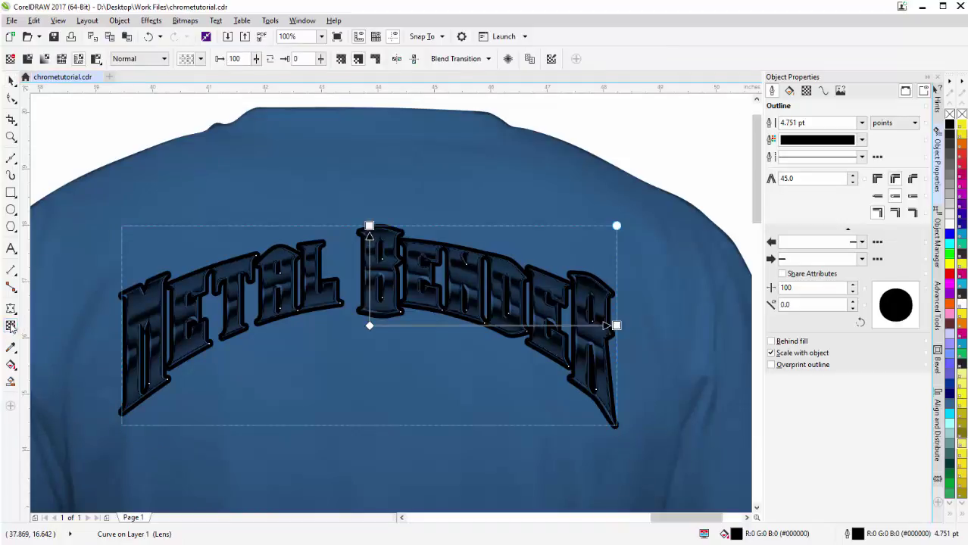
{"action": "left_click", "coordinate": [11, 61]}
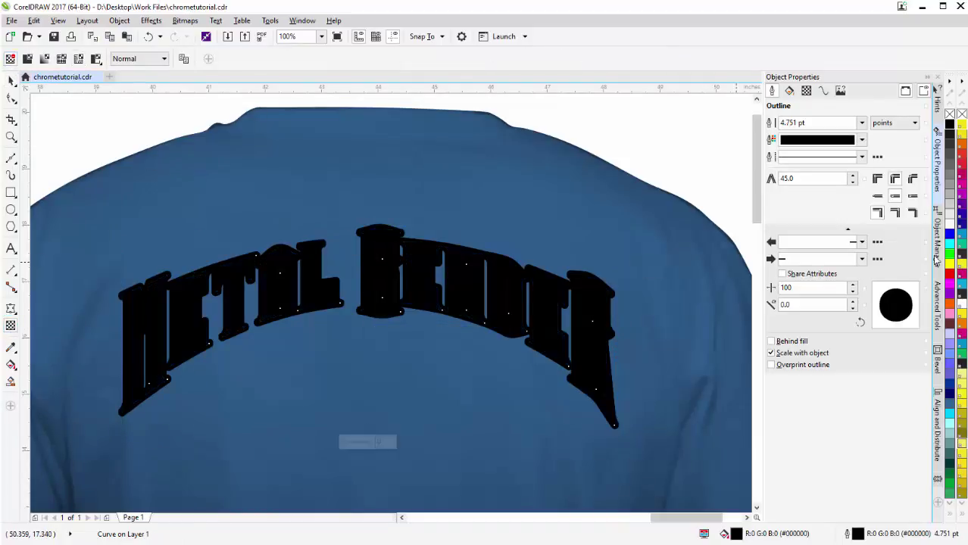
{"action": "left_click", "coordinate": [949, 232]}
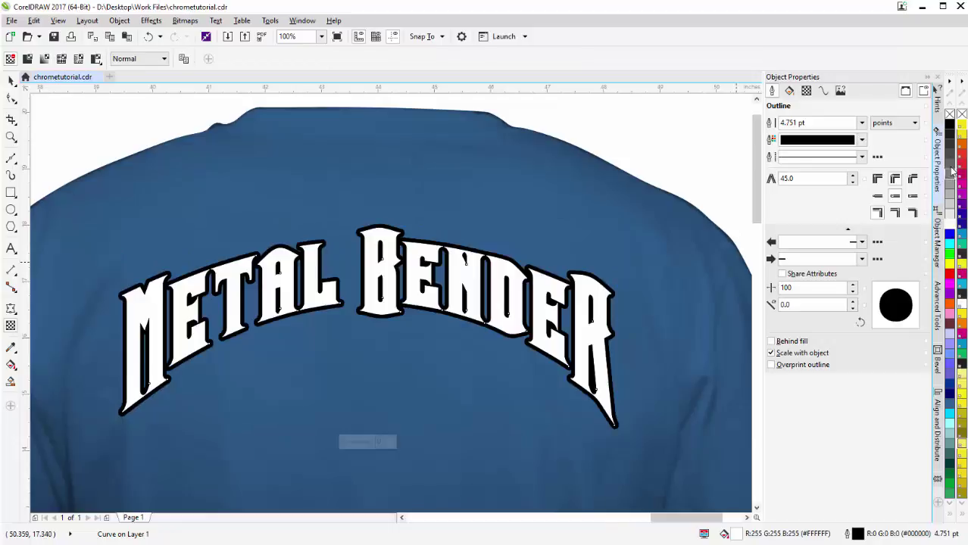
{"action": "right_click", "coordinate": [950, 117]}
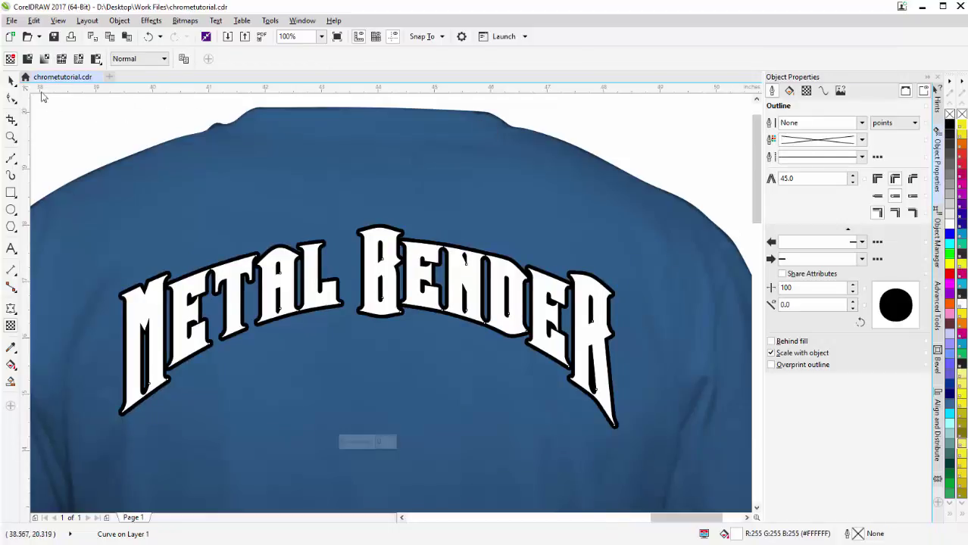
Step: Send the white lettering duplicate back one level so that it sits directly behind the chrome lettering
{"action": "left_click", "coordinate": [9, 81]}
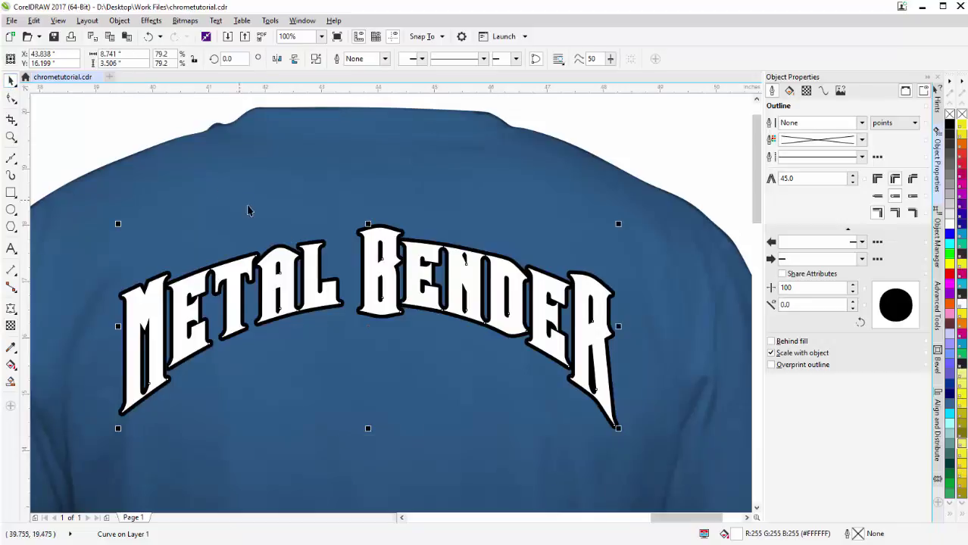
{"action": "right_click", "coordinate": [373, 278]}
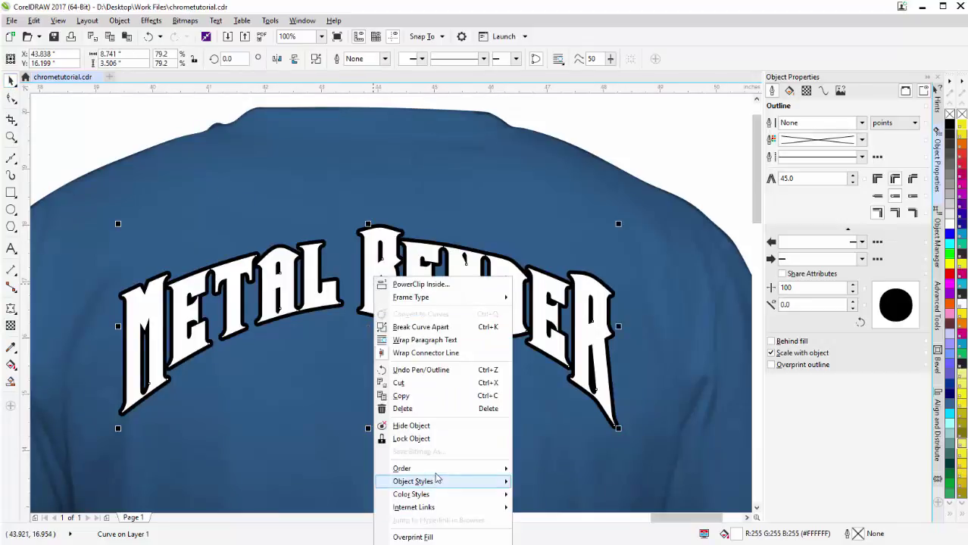
{"action": "mouse_move", "coordinate": [436, 471]}
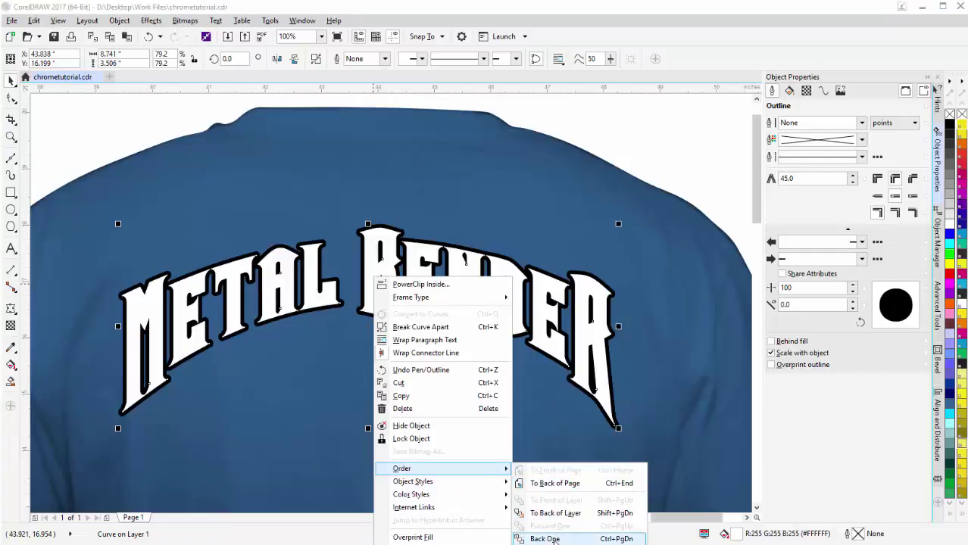
{"action": "key", "text": "Escape"}
{"action": "key", "text": "Escape"}
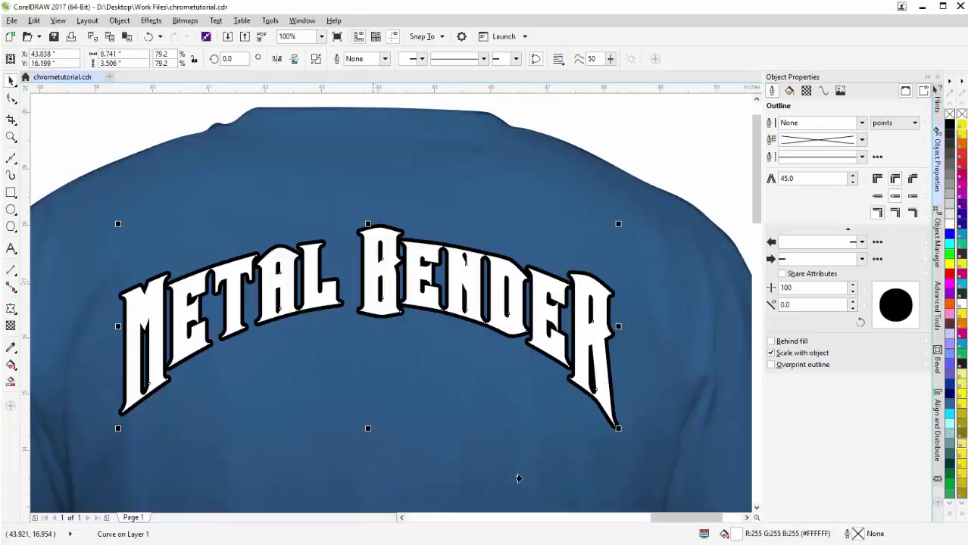
{"action": "key", "text": "ctrl+Page_Down"}
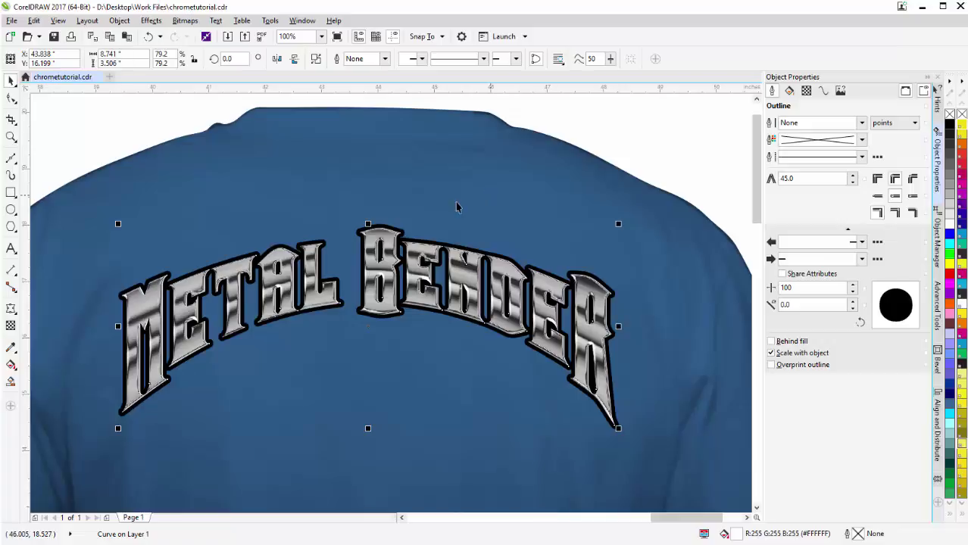
Step: Select the chrome lettering together with its white backing and shift both slightly to centre them on the shirt
{"action": "scroll", "coordinate": [324, 362], "scroll_direction": "down", "scroll_amount": 2}
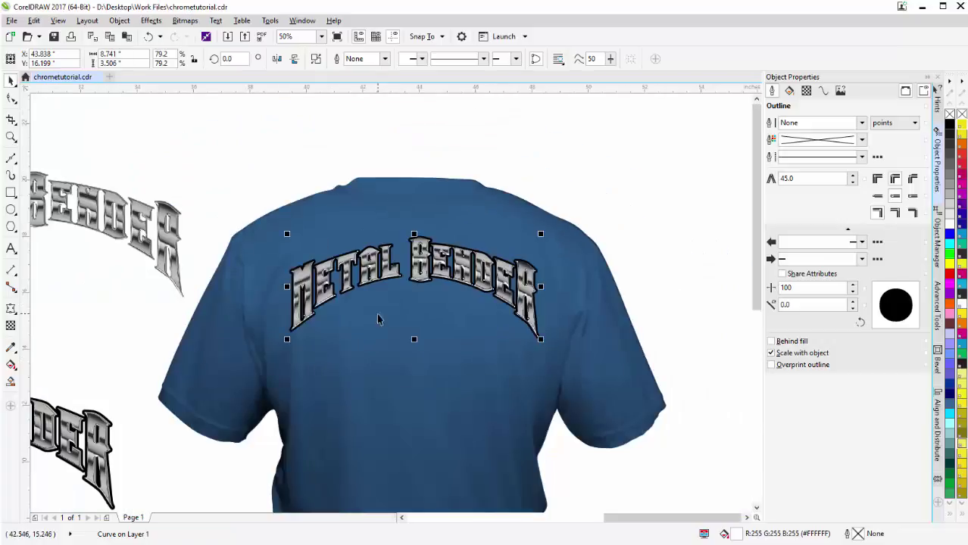
{"action": "left_click", "coordinate": [647, 179]}
{"action": "left_click_drag", "start_coordinate": [646, 175], "coordinate": [252, 394]}
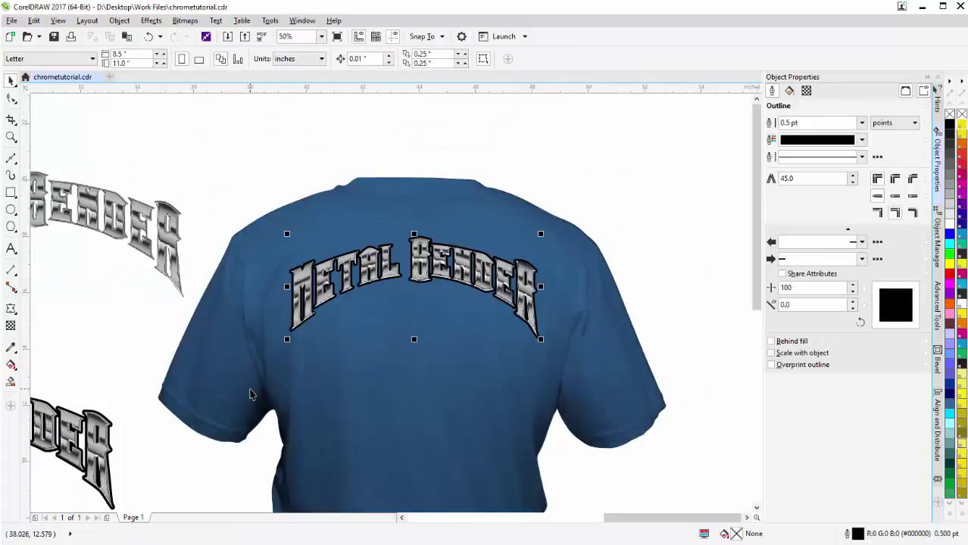
{"action": "mouse_move", "coordinate": [415, 261]}
{"action": "left_mouse_down"}
{"action": "mouse_move", "coordinate": [425, 272]}
{"action": "mouse_move", "coordinate": [414, 262]}
{"action": "left_mouse_up"}
{"action": "scroll", "coordinate": [364, 342], "scroll_direction": "down", "scroll_amount": 1}
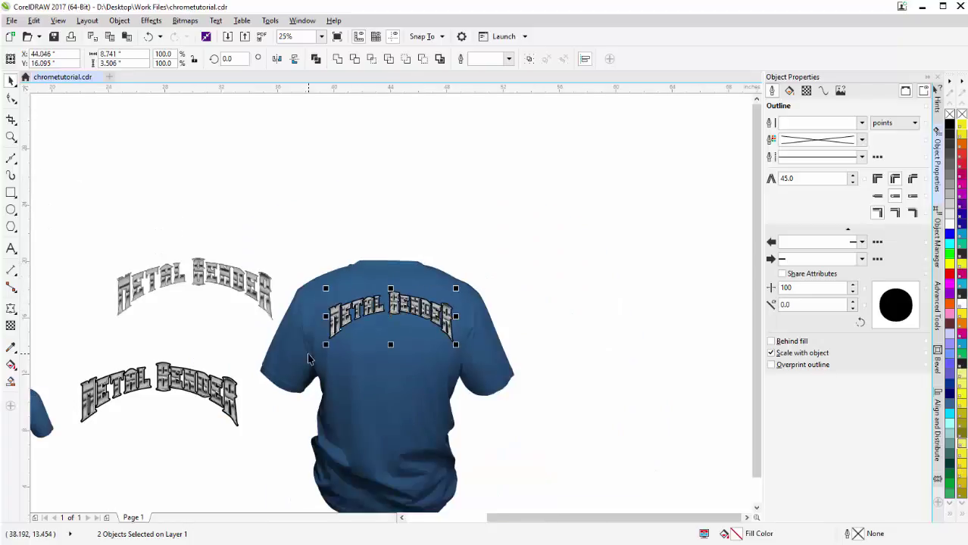
Step: Copy the "Custom Choppers Est. 1982" text from the small shirt and place it below the chrome lettering on the large shirt
{"action": "scroll", "coordinate": [308, 359], "scroll_direction": "down", "scroll_amount": 1}
{"action": "left_click_drag", "start_coordinate": [277, 355], "coordinate": [431, 292]}
{"action": "scroll", "coordinate": [431, 292], "scroll_direction": "up", "scroll_amount": 4}
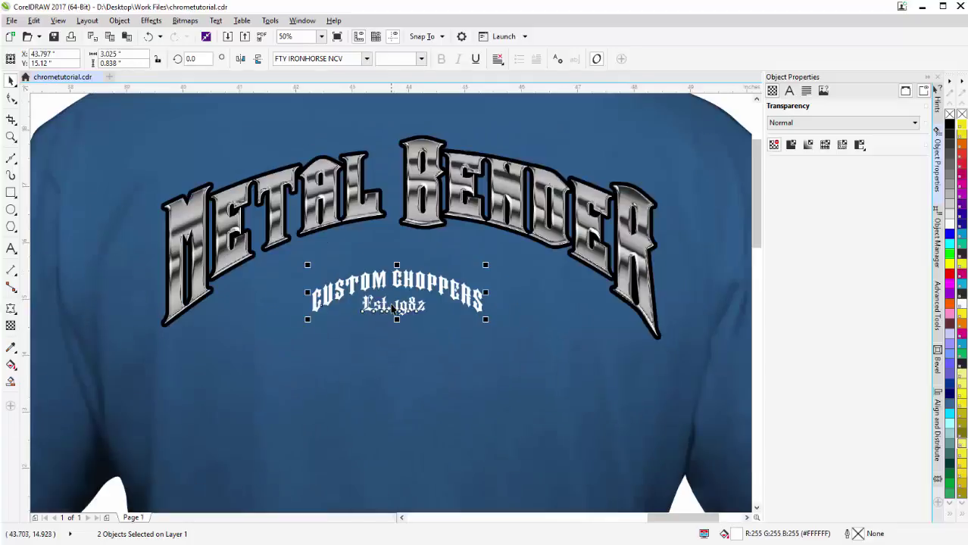
Step: Enlarge the "Custom Choppers Est. 1982" text to about 6.5 inches wide and nestle it under the lettering's arch
{"action": "left_click_drag", "start_coordinate": [307, 321], "coordinate": [206, 348]}
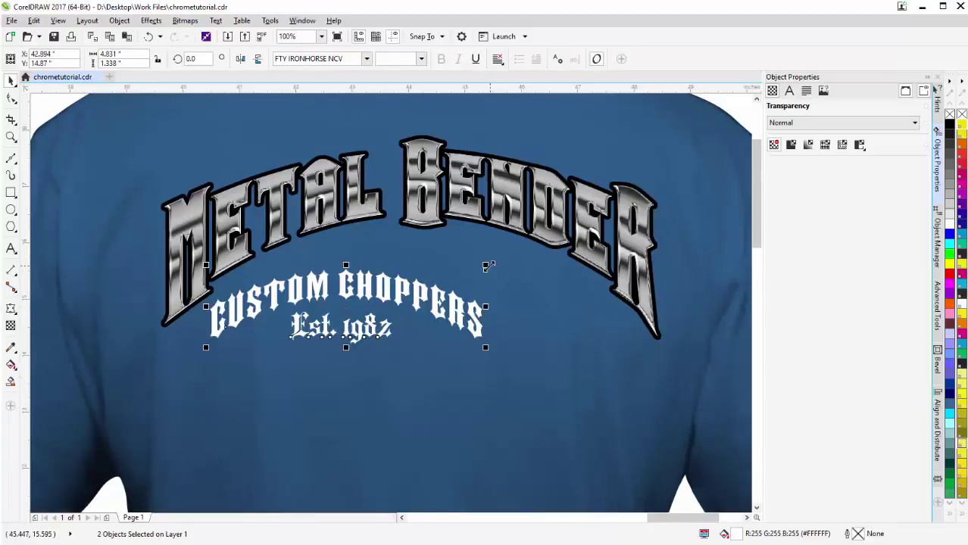
{"action": "left_click_drag", "start_coordinate": [486, 266], "coordinate": [582, 239]}
{"action": "left_click_drag", "start_coordinate": [397, 278], "coordinate": [410, 296]}
{"action": "scroll", "coordinate": [410, 295], "scroll_direction": "down", "scroll_amount": 2}
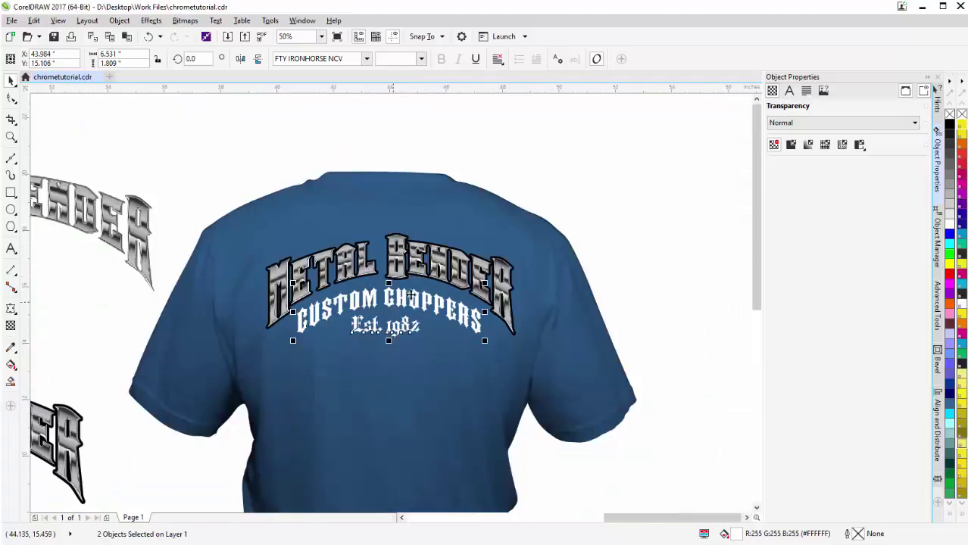
Step: Align the "Custom Choppers Est. 1982" text and both lettering layers on one common vertical centre axis
{"action": "left_click", "coordinate": [560, 169]}
{"action": "left_click_drag", "start_coordinate": [588, 152], "coordinate": [220, 415]}
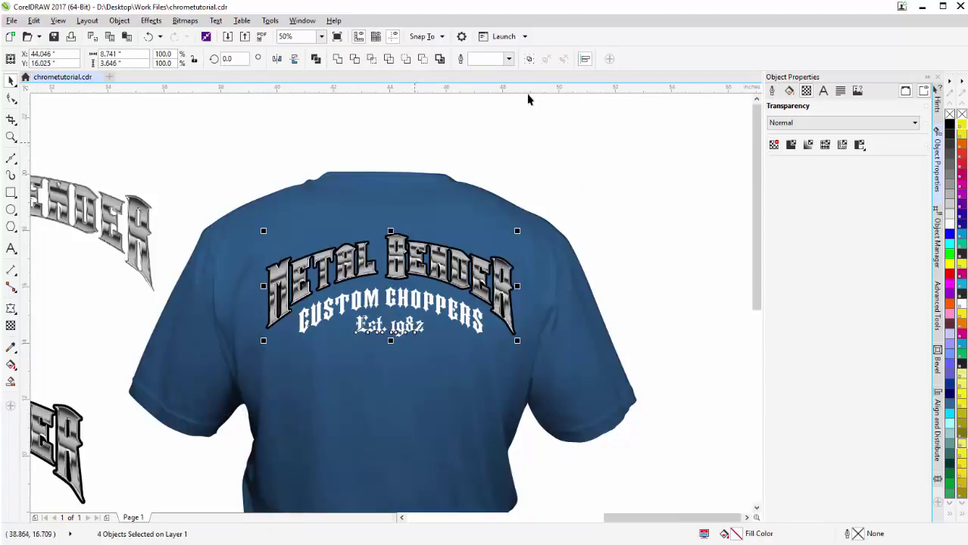
{"action": "left_click", "coordinate": [538, 144]}
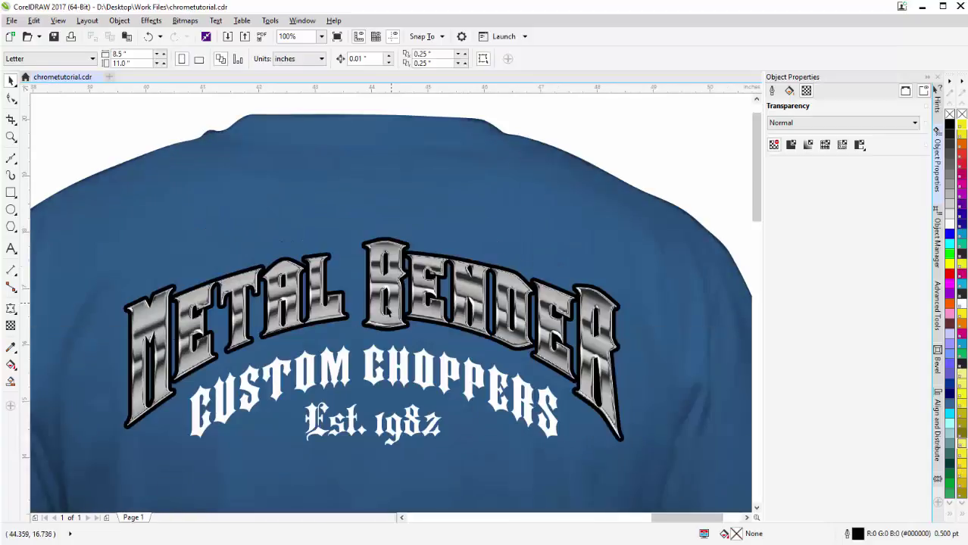
{"action": "scroll", "coordinate": [421, 255], "scroll_direction": "up", "scroll_amount": 2}
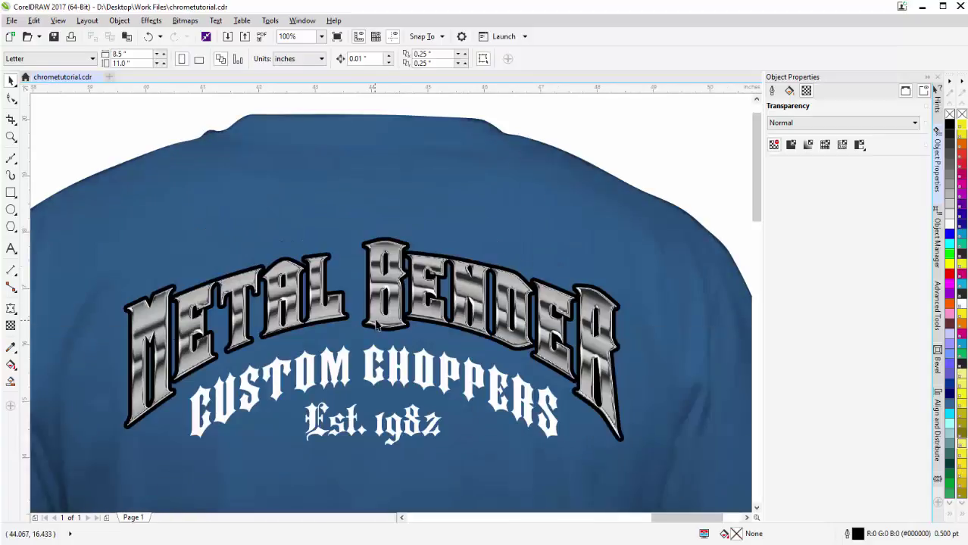